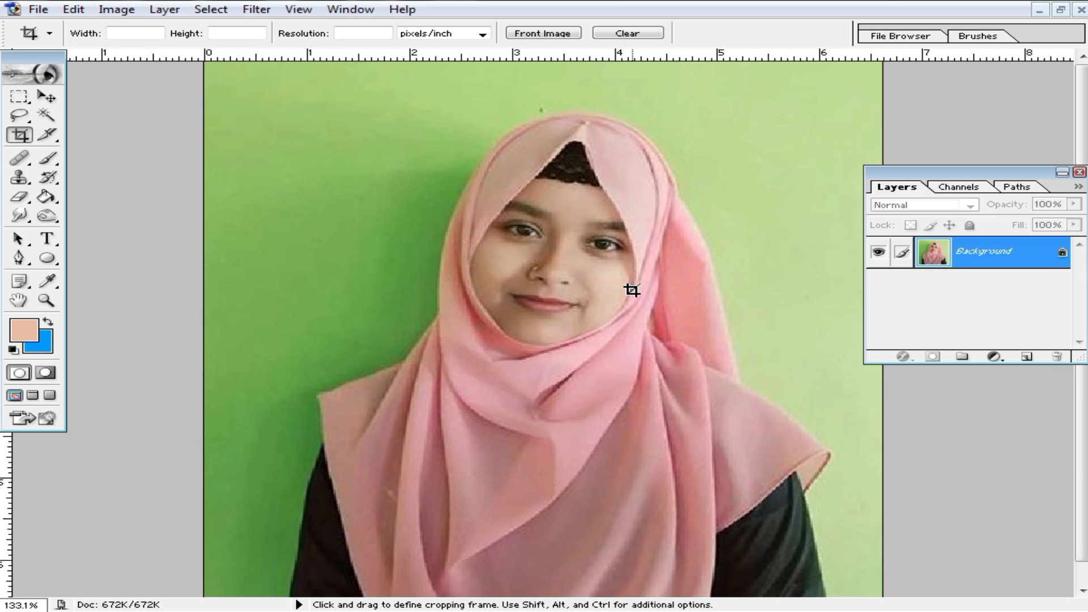
- Inspect the face in the original portrait up close to judge its image quality
key("ctrl+space")
left_click(565, 318)
left_click(555, 296)
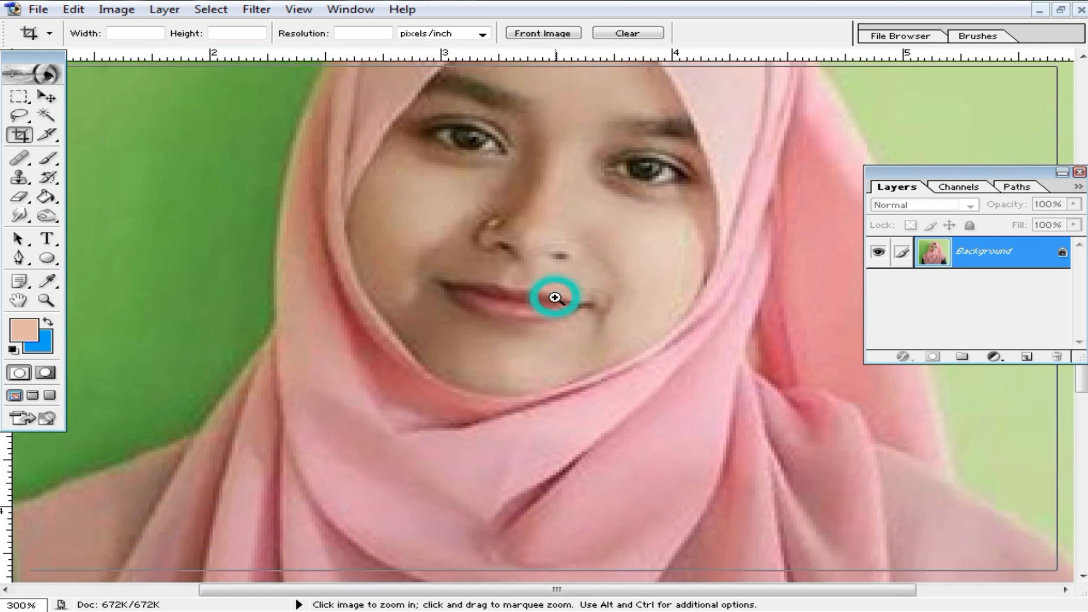
left_click(585, 308, "ctrl+alt")
left_click(587, 308, "ctrl+alt")
left_click(585, 306, "ctrl+alt")
left_click(583, 297, "ctrl")
left_click(586, 298, "ctrl")
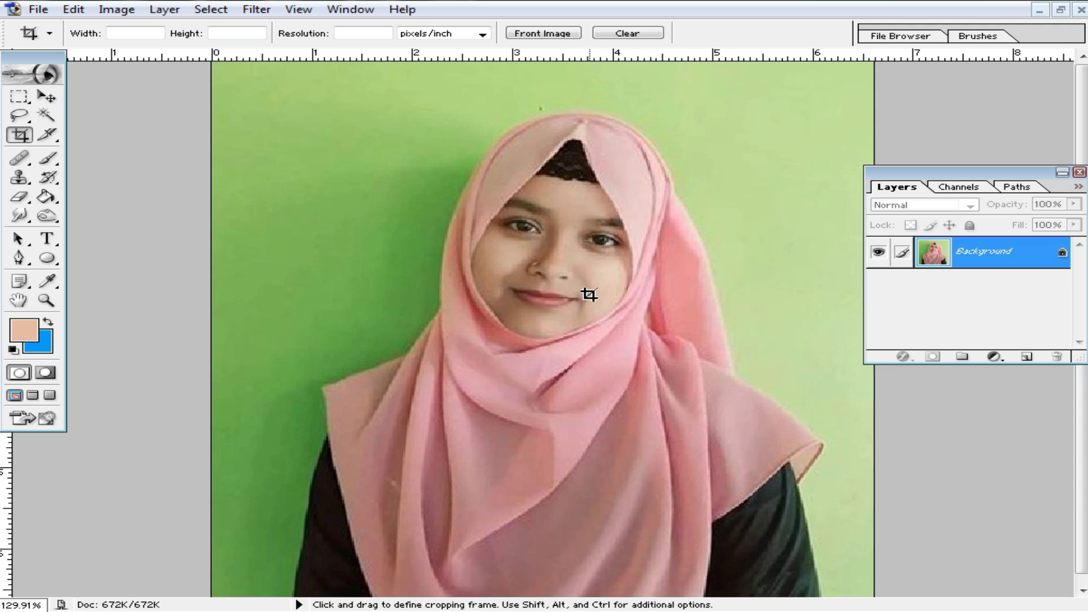
left_click(582, 302, "ctrl+alt")
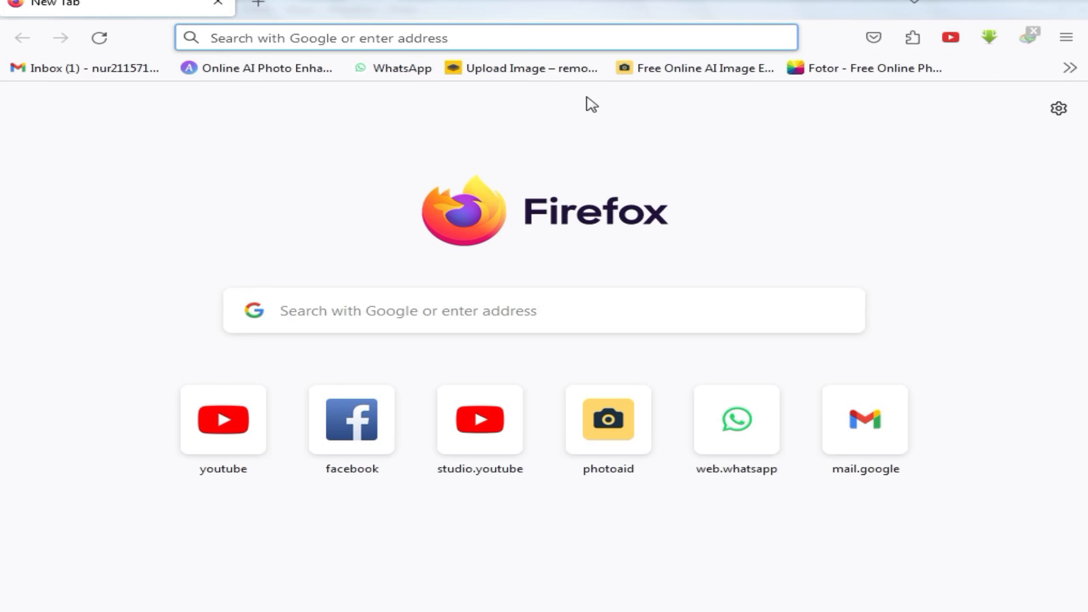
- Switch to Firefox, open the Photoaid Free Online AI Image Enlarger and upload the portrait photo
left_click(703, 72)
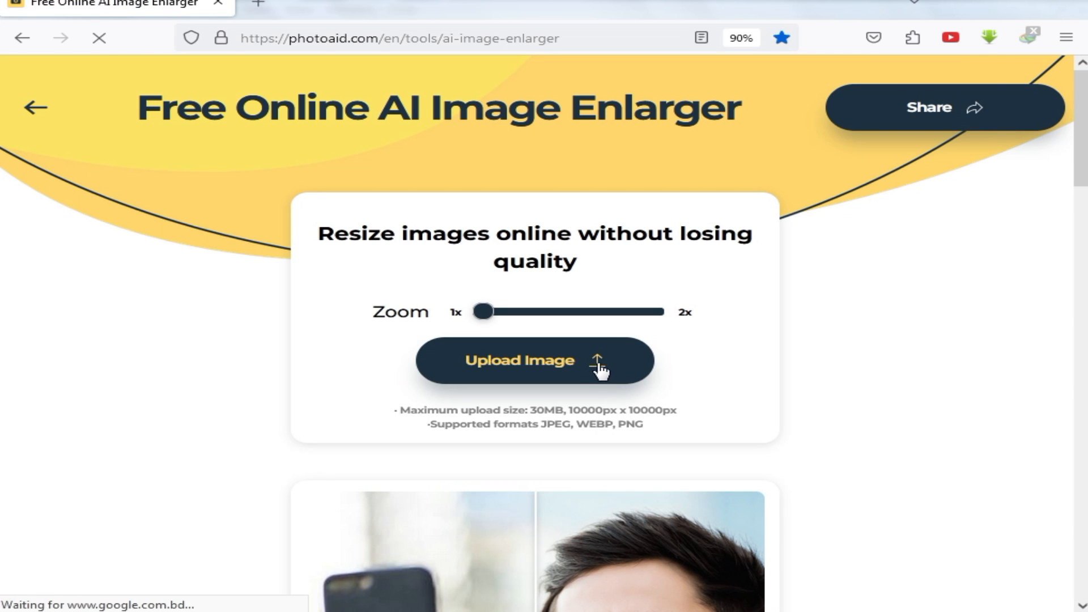
left_click(570, 360)
left_click(84, 101)
left_click(836, 330)
scroll(780, 348, "down", 4)
double_click(488, 298)
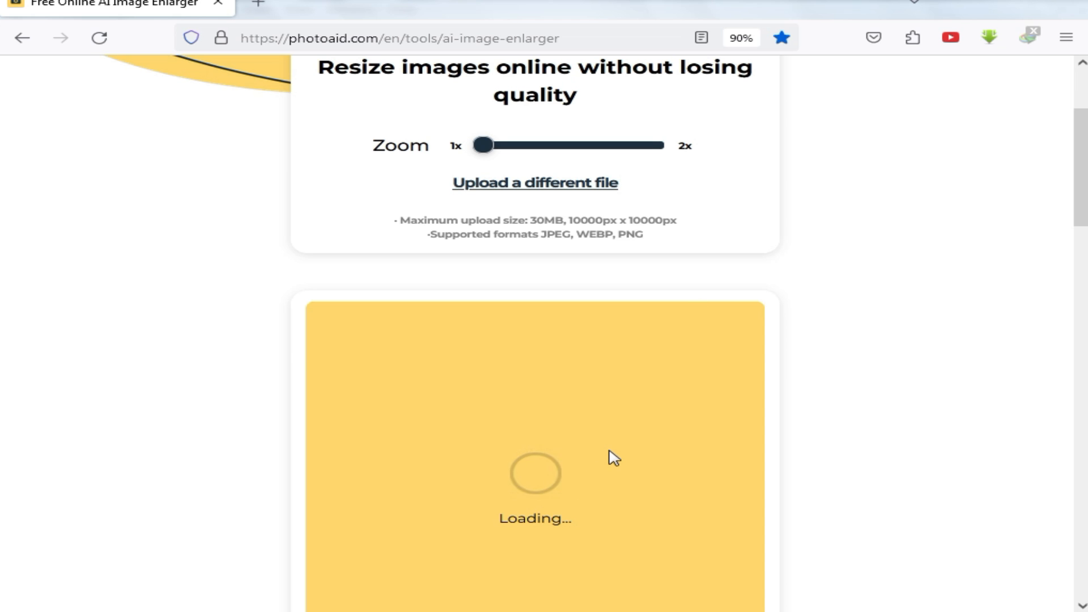
- Compare the portrait before and after enlargement in the preview, and download the enlarged image
scroll(587, 524, "down", 3)
left_click_drag(541, 375, 243, 389)
scroll(558, 267, "up", 2)
left_click(545, 144)
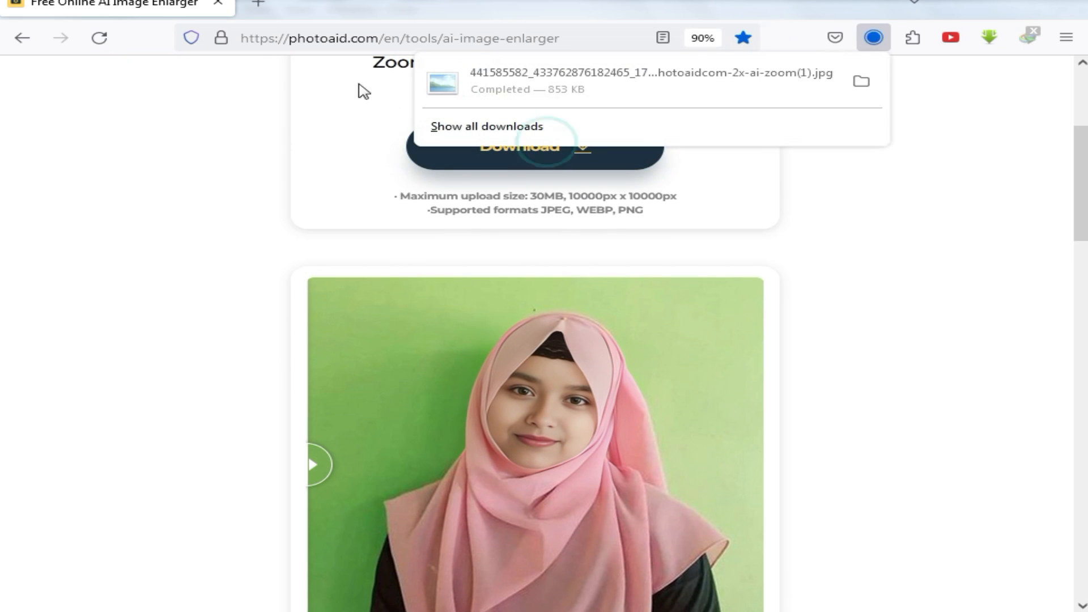
- Open the downloaded enlarged portrait in a new browser tab
left_click(258, 4)
left_click(258, 5)
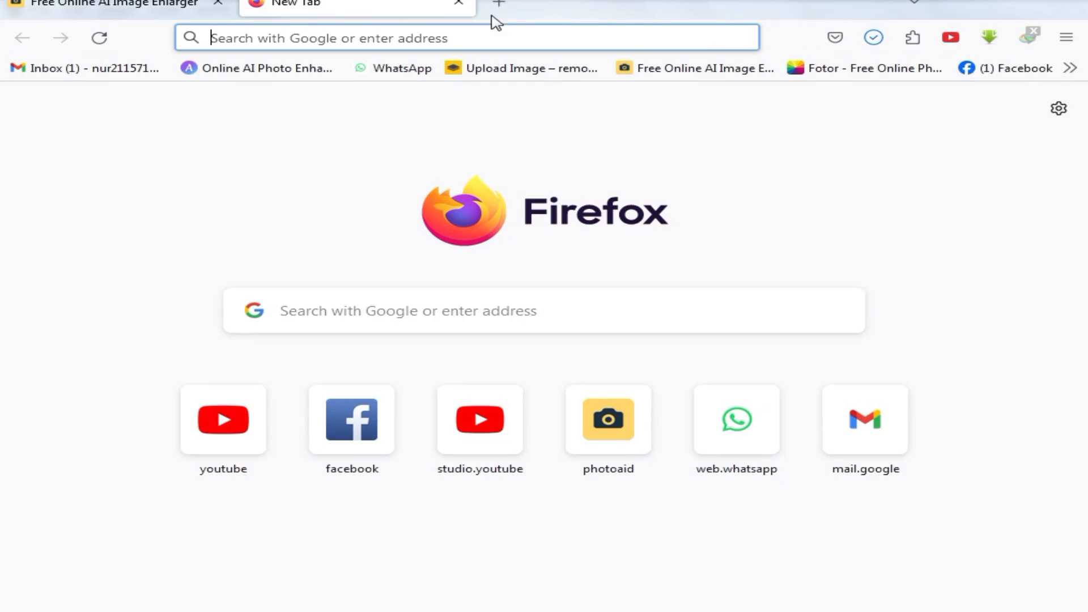
left_click(875, 37)
left_click_drag(518, 85, 361, 222)
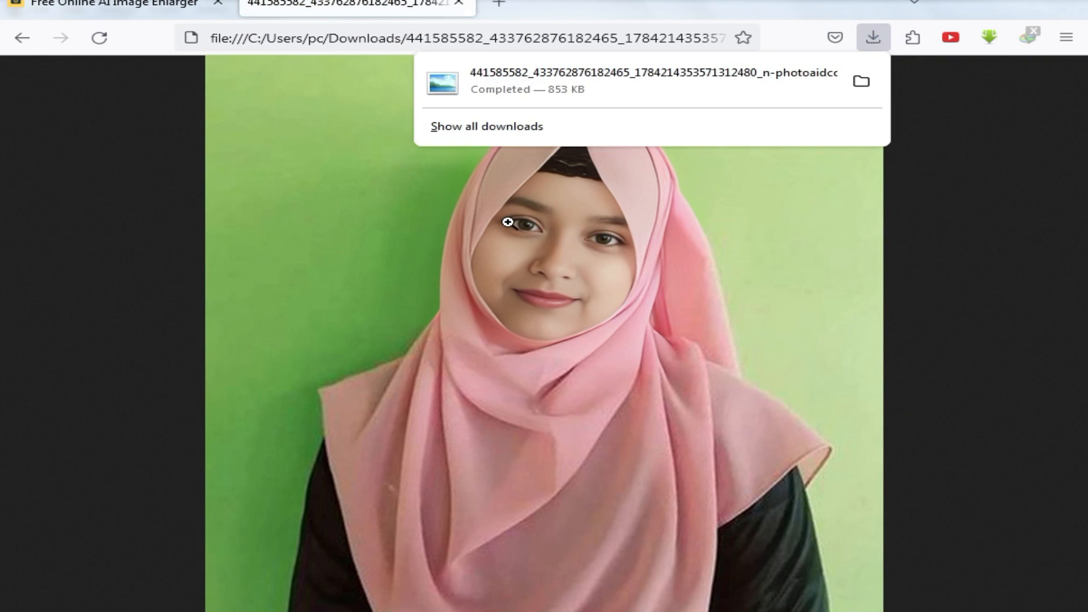
- Save the enlarged portrait to the Desktop as a PNG image
right_click(512, 225)
left_click(637, 245)
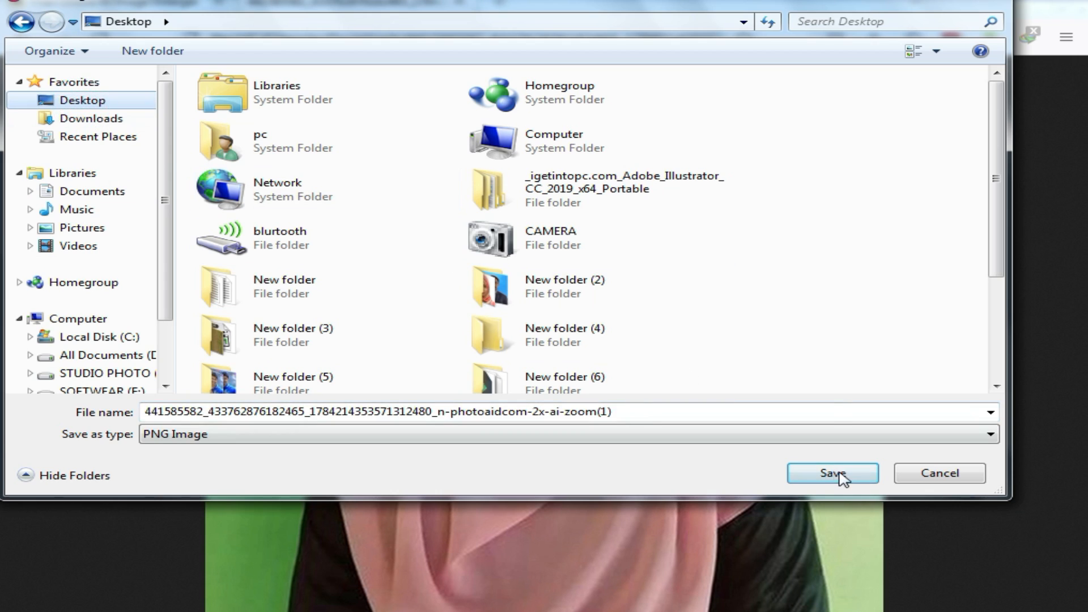
left_click(841, 475)
left_click(874, 39)
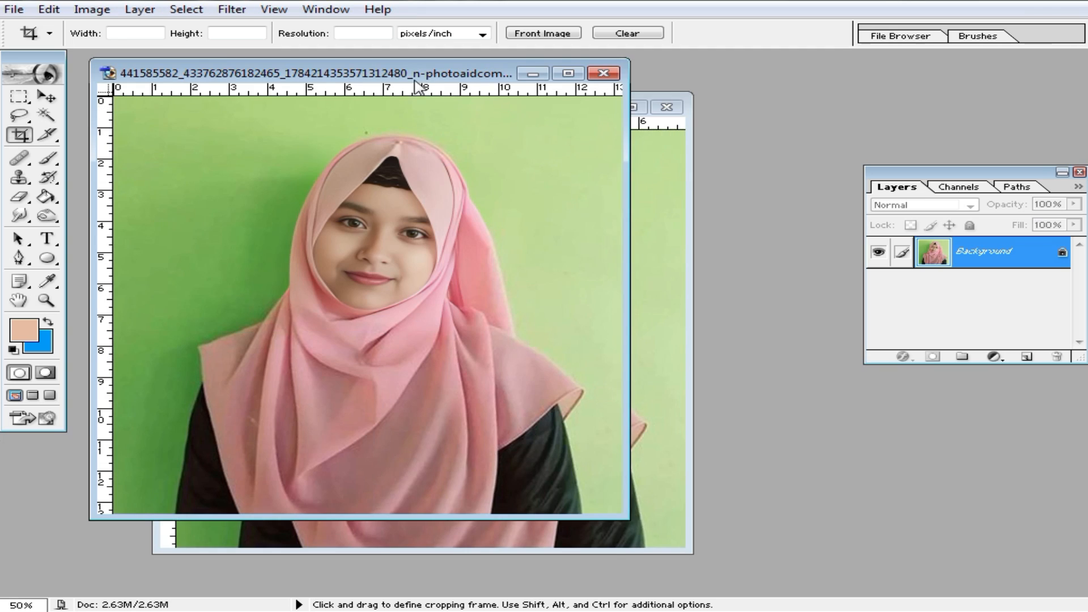
- In Photoshop, arrange the enlarged and original portraits side by side and magnify the original's face to 400%
left_click_drag(397, 72, 800, 94)
left_click(417, 296)
left_click(445, 319, "ctrl")
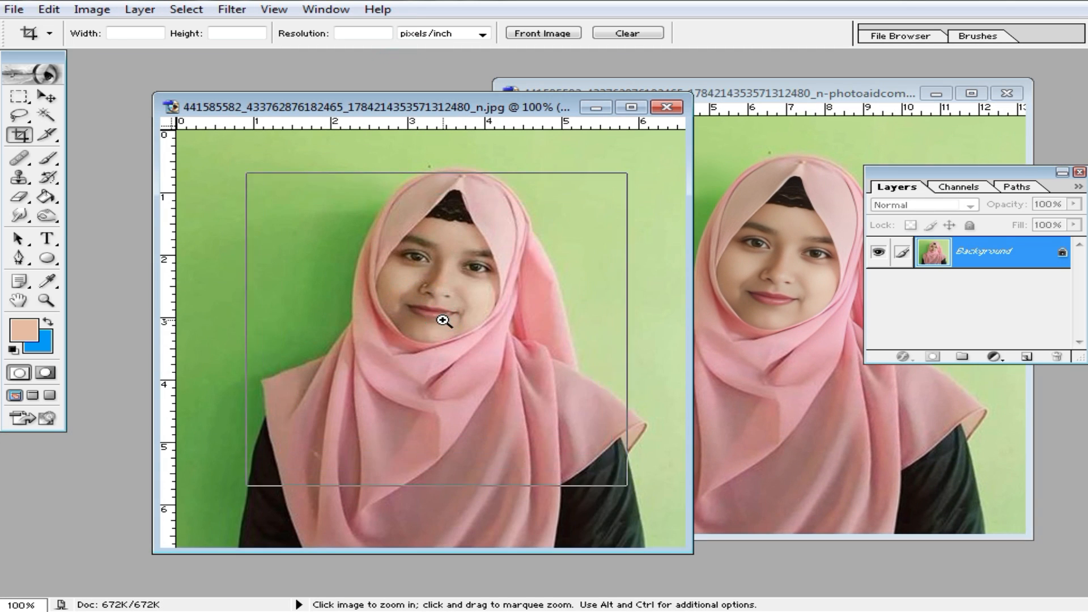
left_click(442, 314, "ctrl")
left_click(439, 305, "ctrl")
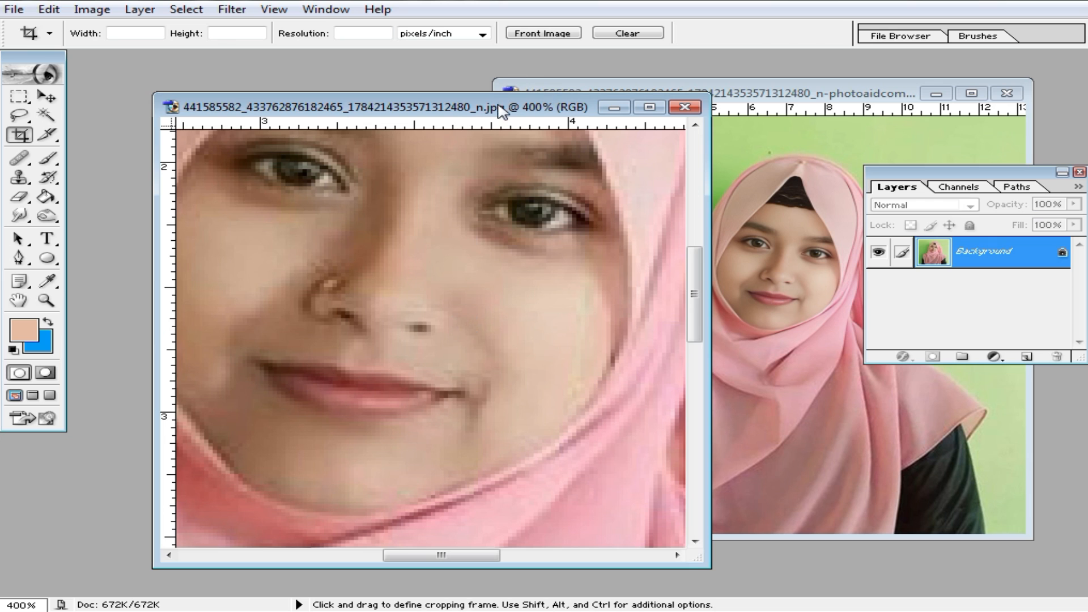
left_click_drag(496, 108, 348, 73)
left_click_drag(314, 321, 389, 320)
- Examine the face in the enlarged portrait at 200% against the magnified original
left_click(682, 311)
left_click(774, 294, "ctrl")
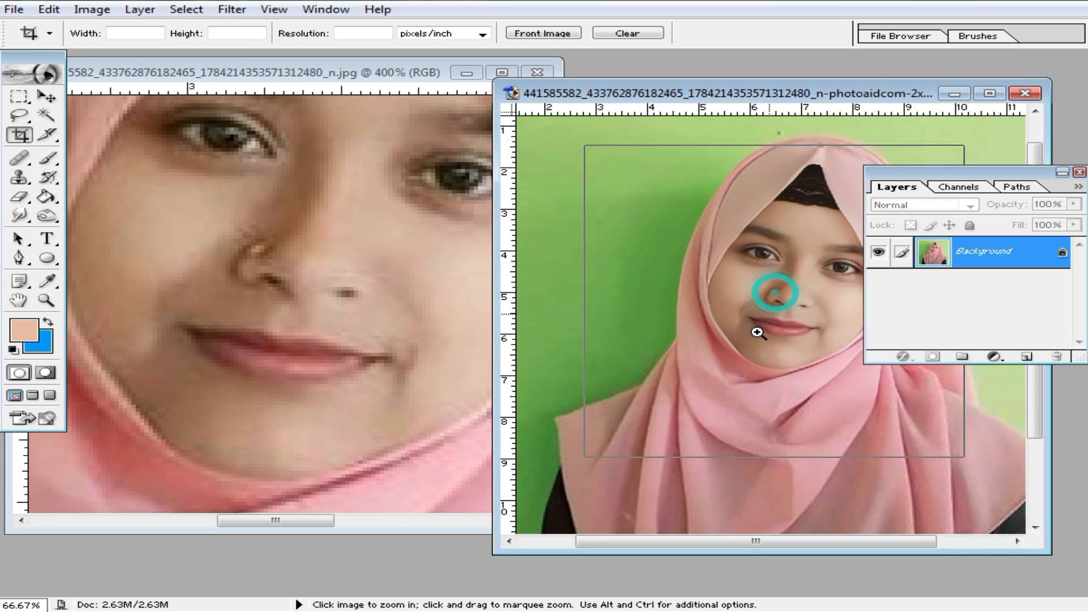
left_click(757, 333, "ctrl")
left_click(758, 333, "ctrl")
left_click_drag(778, 368, 638, 323)
left_click_drag(767, 322, 782, 358)
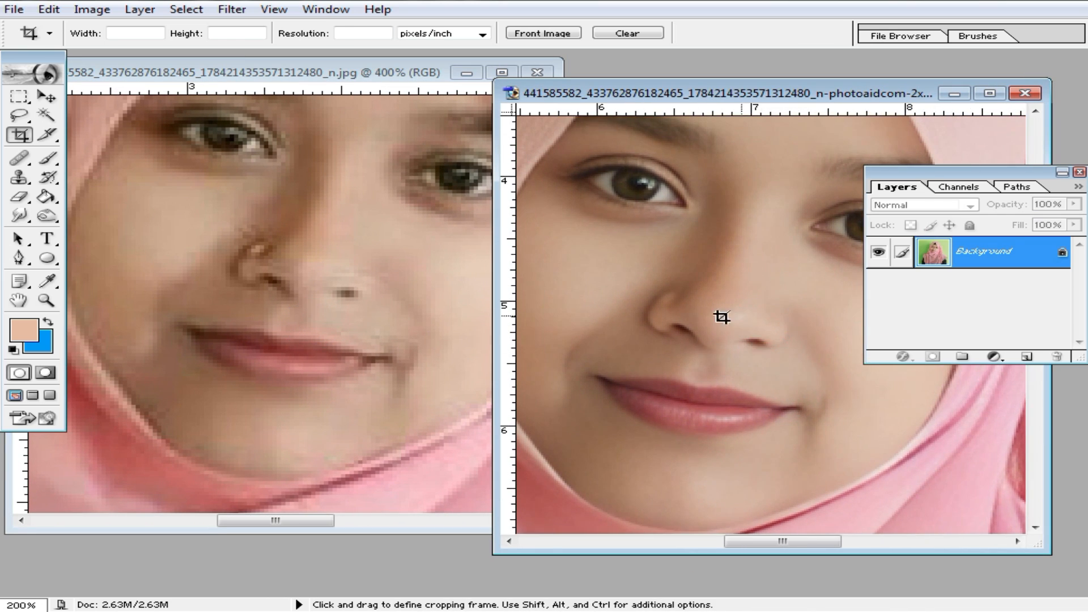
left_click_drag(757, 301, 721, 375)
left_click_drag(724, 412, 765, 339)
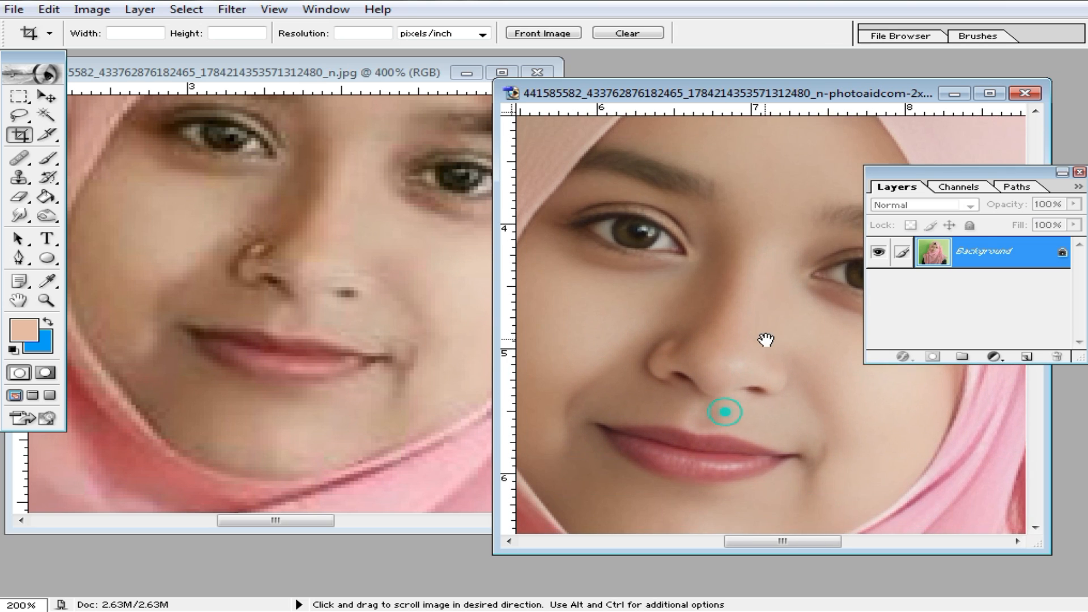
left_click(730, 361, "alt")
left_click(728, 364, "alt")
left_click(726, 367, "alt")
left_click(726, 367, "alt")
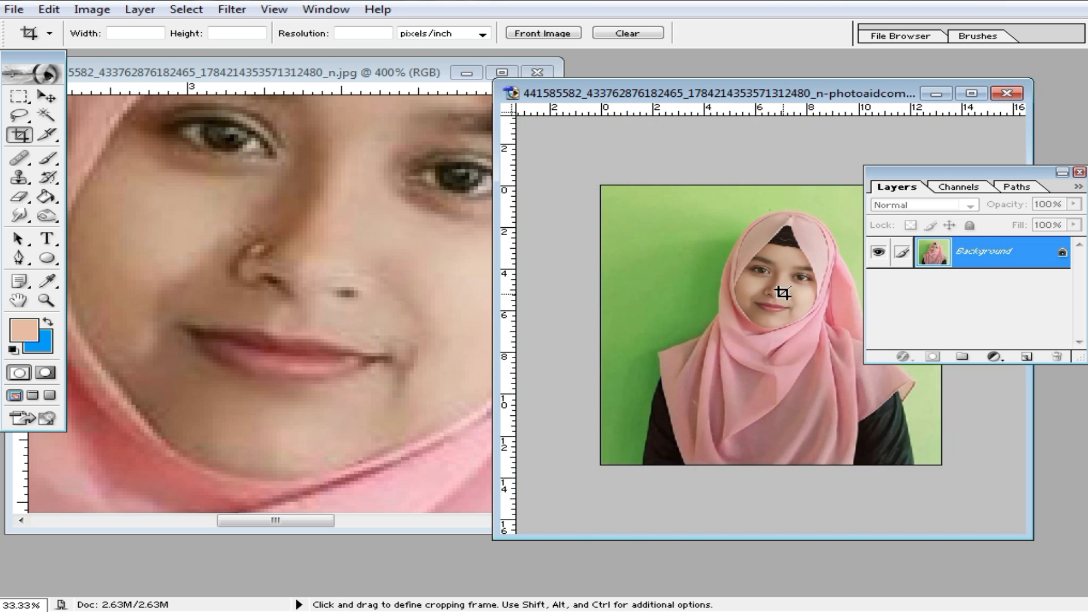
- Close the original portrait and maximize the enlarged portrait's window for editing
left_click(347, 183)
left_click(537, 72)
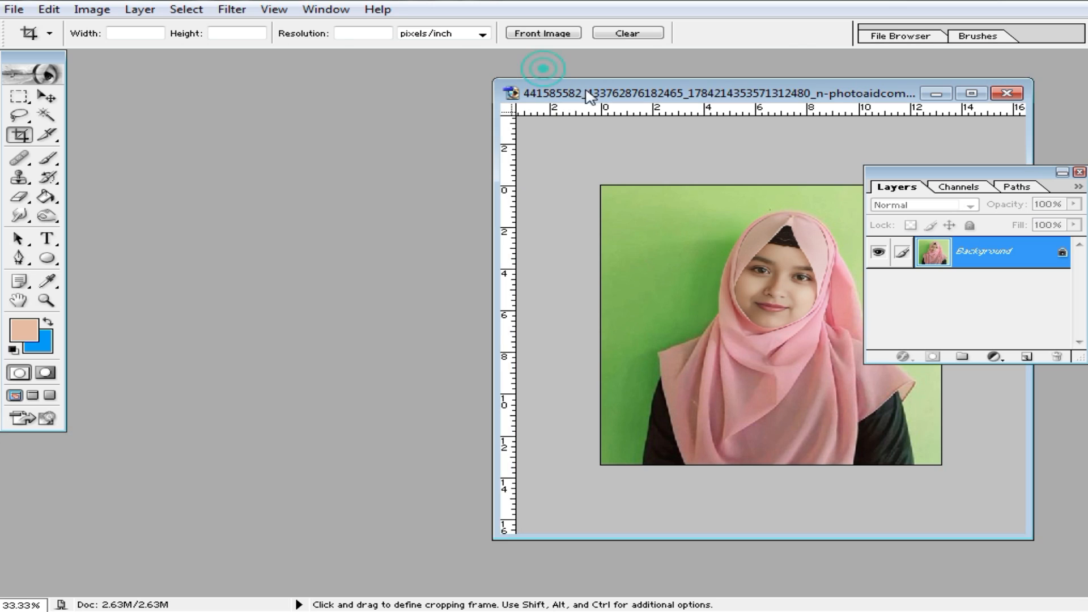
left_click_drag(824, 90, 504, 90)
double_click(503, 89)
scroll(570, 257, "up", 4)
left_click(588, 313, "ctrl")
left_click(588, 310, "ctrl")
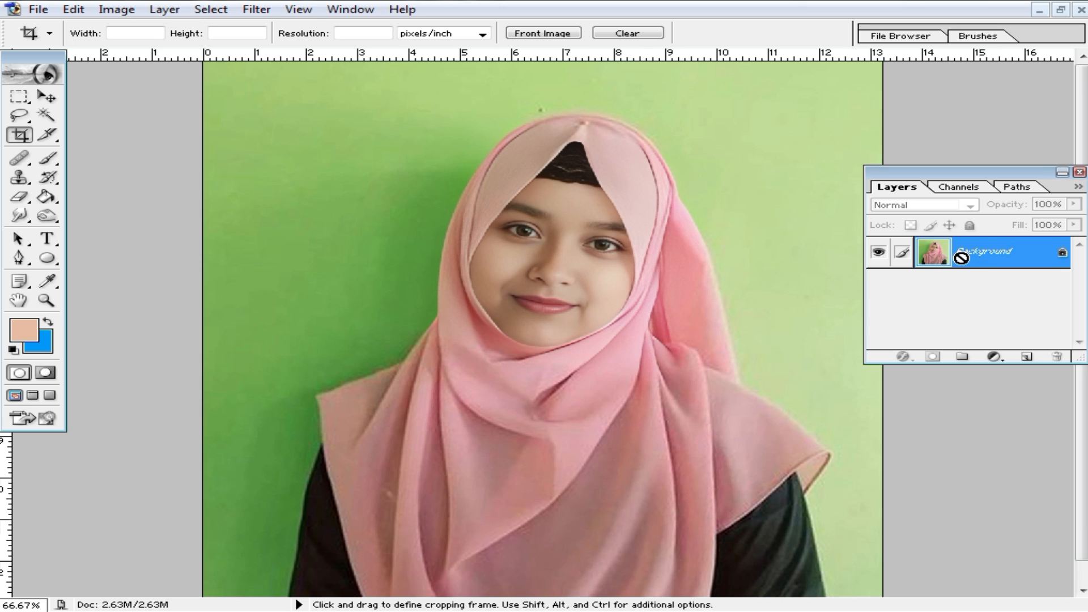
- Duplicate the background layer and draw a large elliptical selection around the head and upper shoulders
key("ctrl+j")
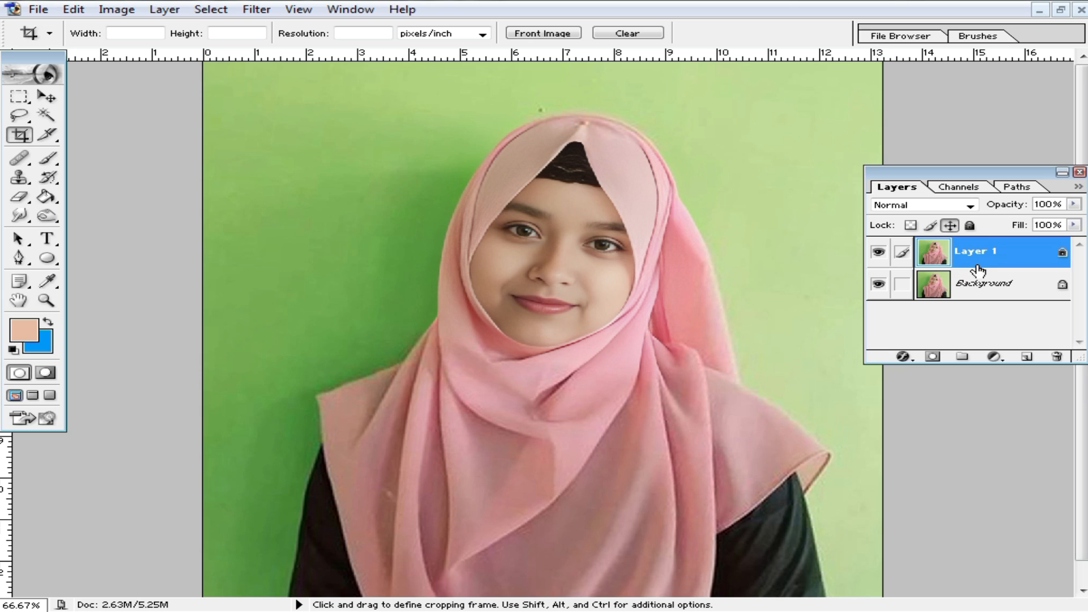
left_click_drag(18, 96, 149, 115)
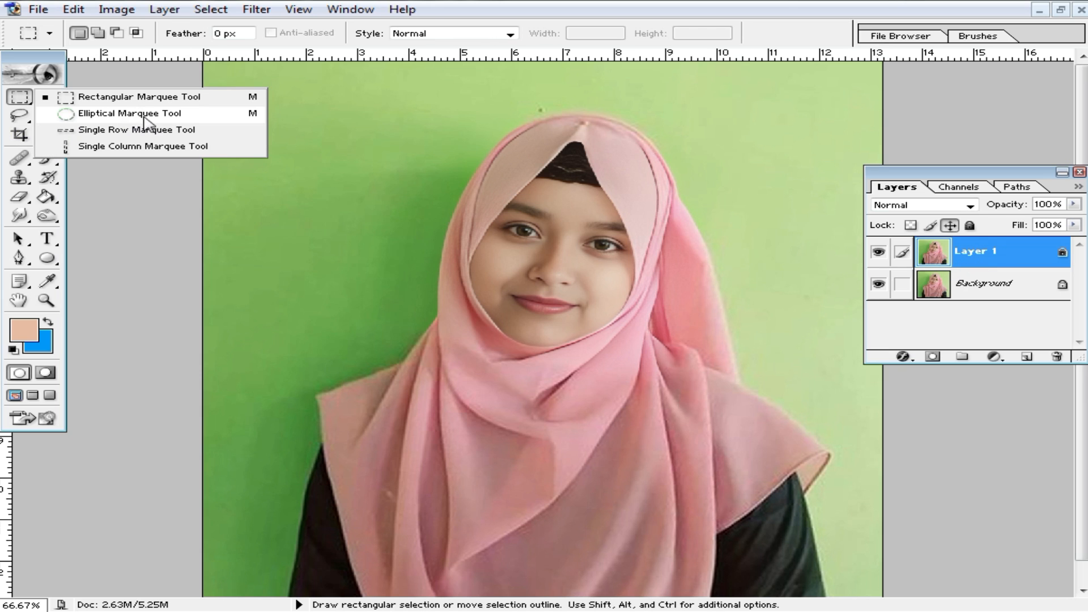
left_click(132, 115)
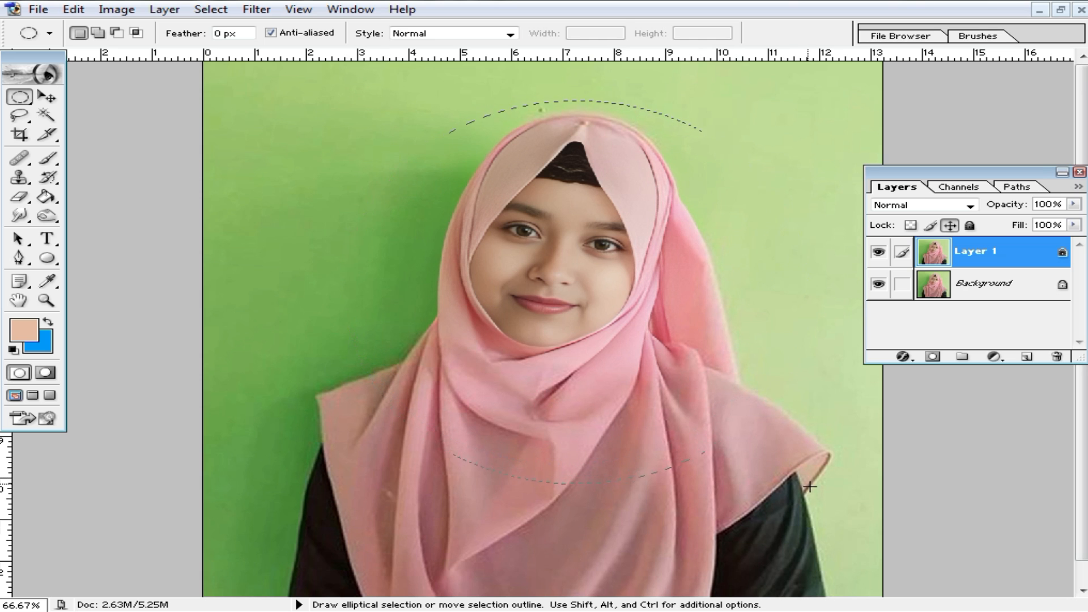
left_click_drag(641, 316, 632, 286)
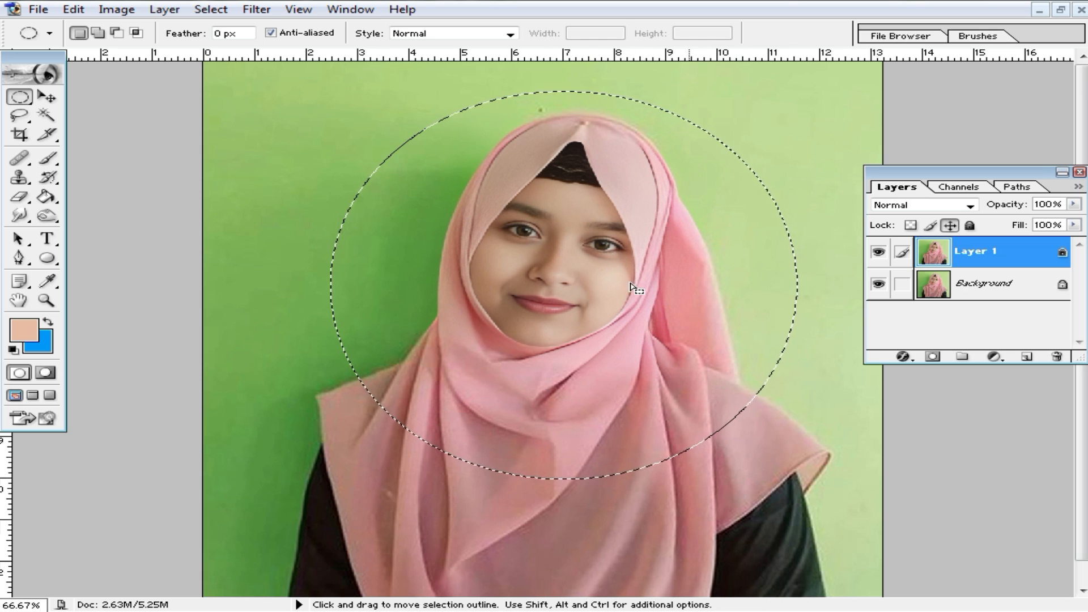
right_click(514, 247)
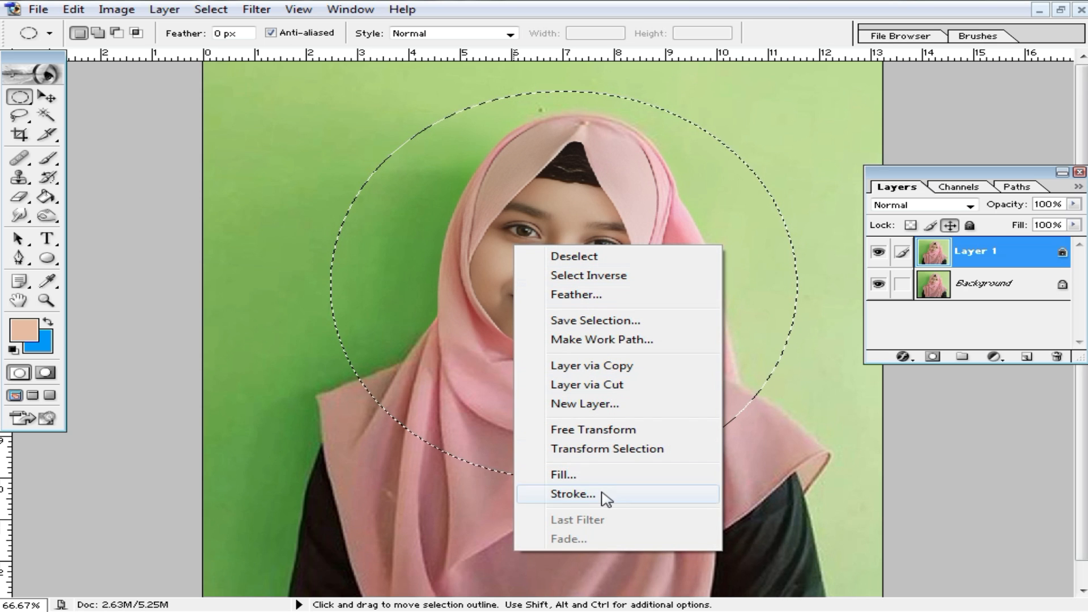
left_click(580, 294)
left_click(640, 328)
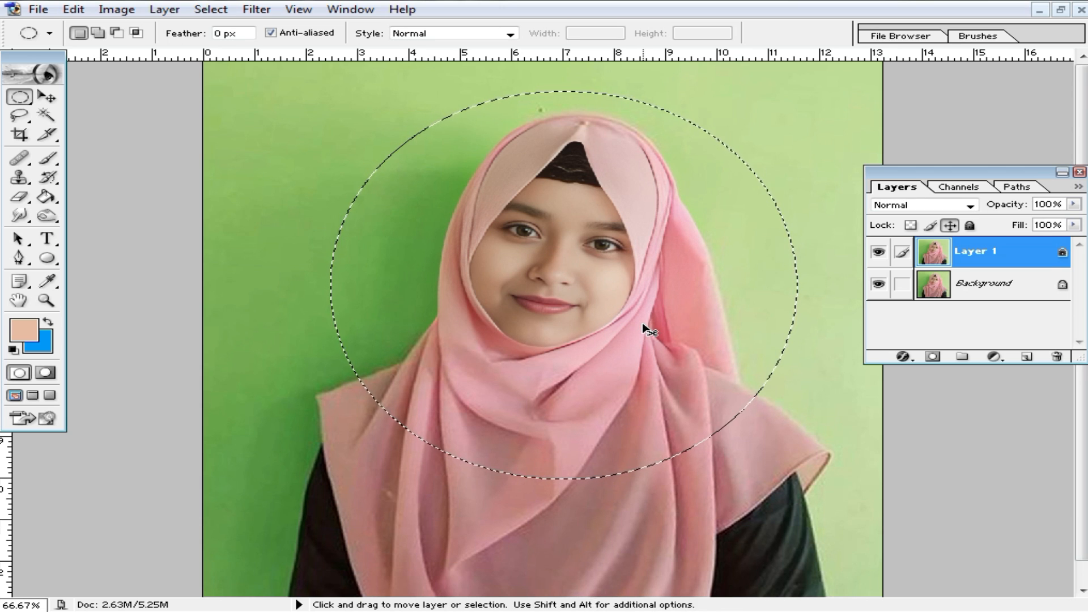
- Feather the elliptical selection by 20 pixels and copy the selected head area onto a new layer
key("ctrl+alt+d")
left_click_drag(529, 304, 450, 310)
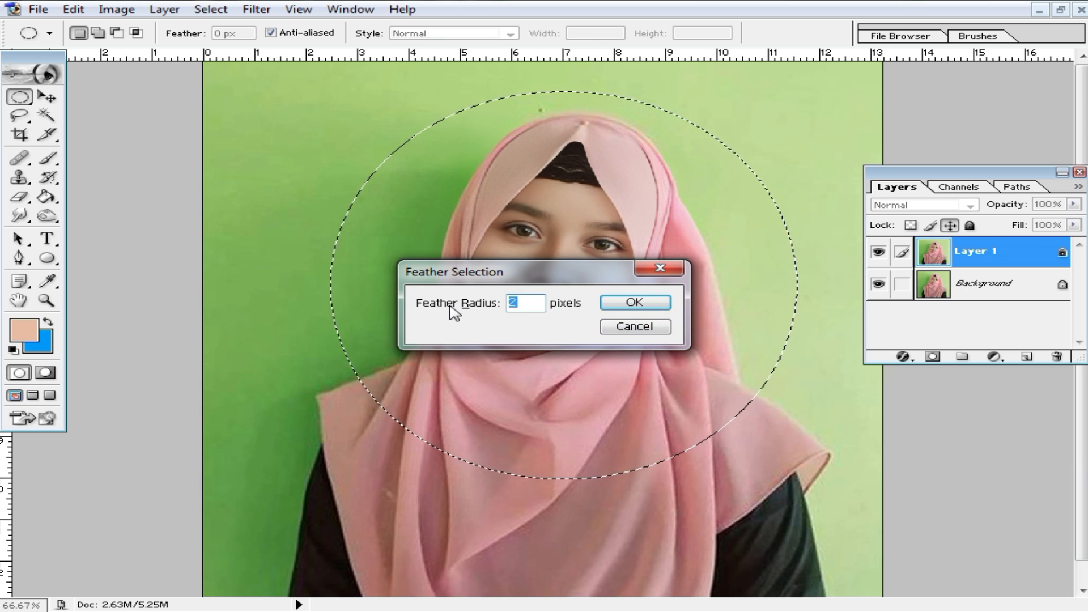
type("20")
key("Return")
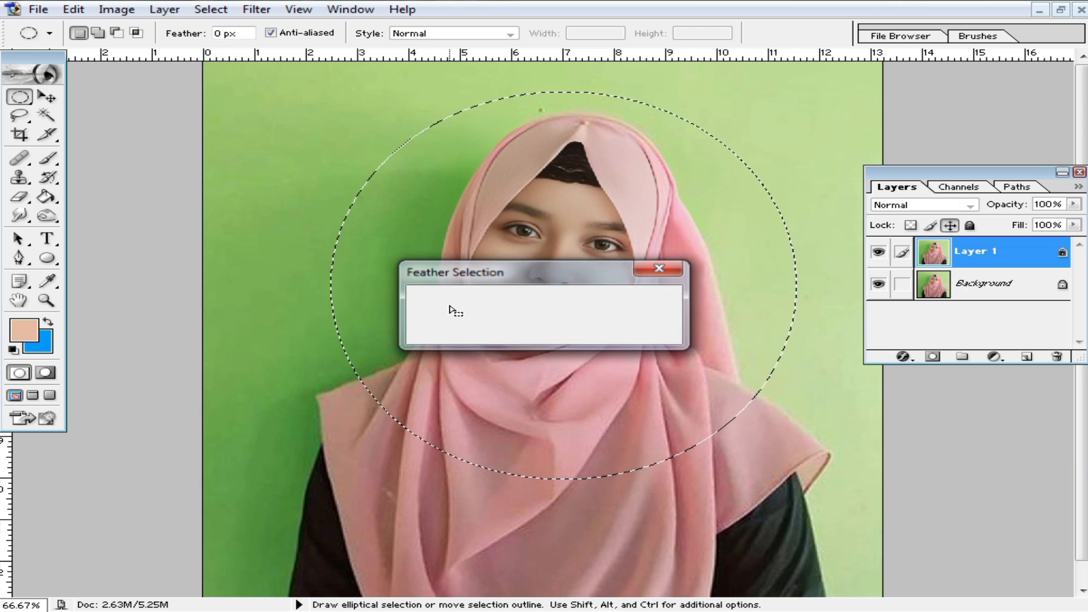
left_click(47, 97)
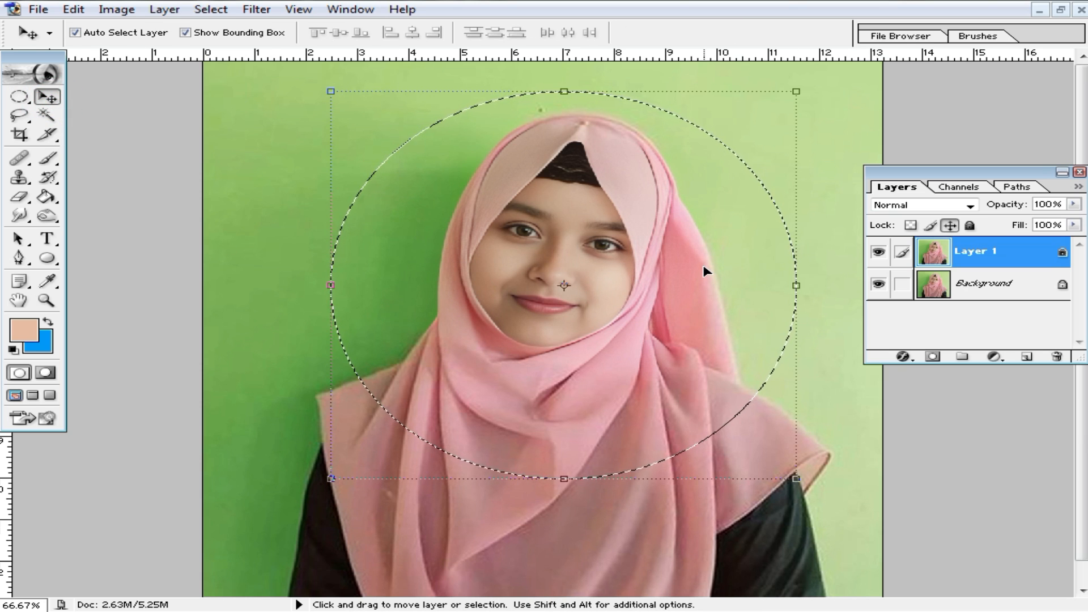
key("ctrl+j")
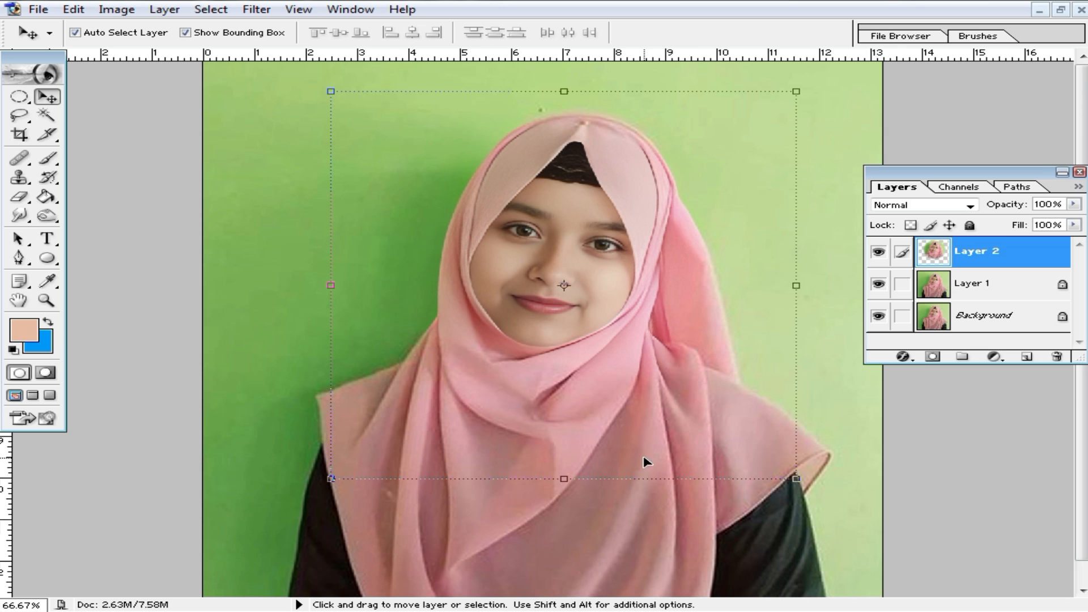
- Rotate the copied head layer by about -10.3° to straighten the face, and move it about 44 px to the left
left_click_drag(706, 383, 578, 426)
key("ctrl+z")
left_click_drag(812, 492, 902, 481)
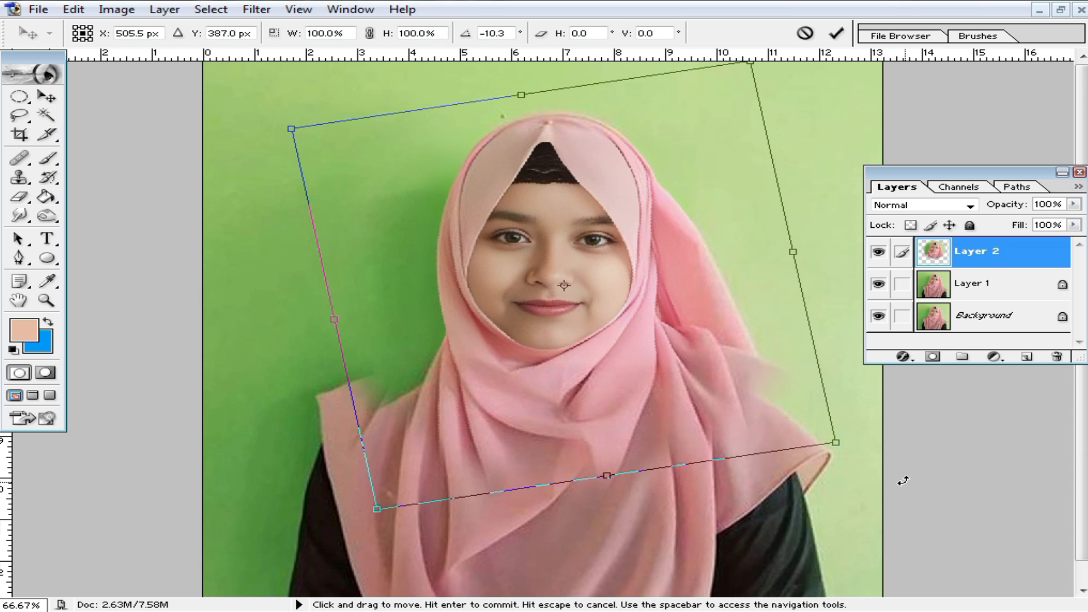
key("Return")
left_click_drag(570, 359, 574, 360)
- Fine-tune the rotation of the copied head layer by about -0.1° and check the whole portrait
key("ctrl+space")
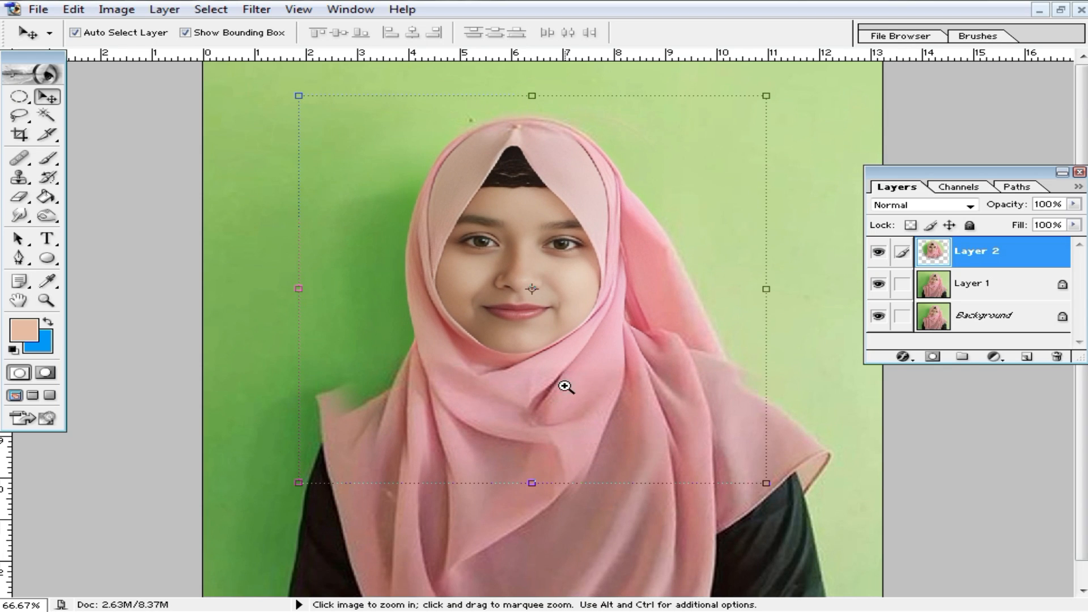
left_click(566, 387)
mouse_move(896, 496)
left_mouse_down()
mouse_move(925, 530)
mouse_move(898, 496)
left_mouse_up()
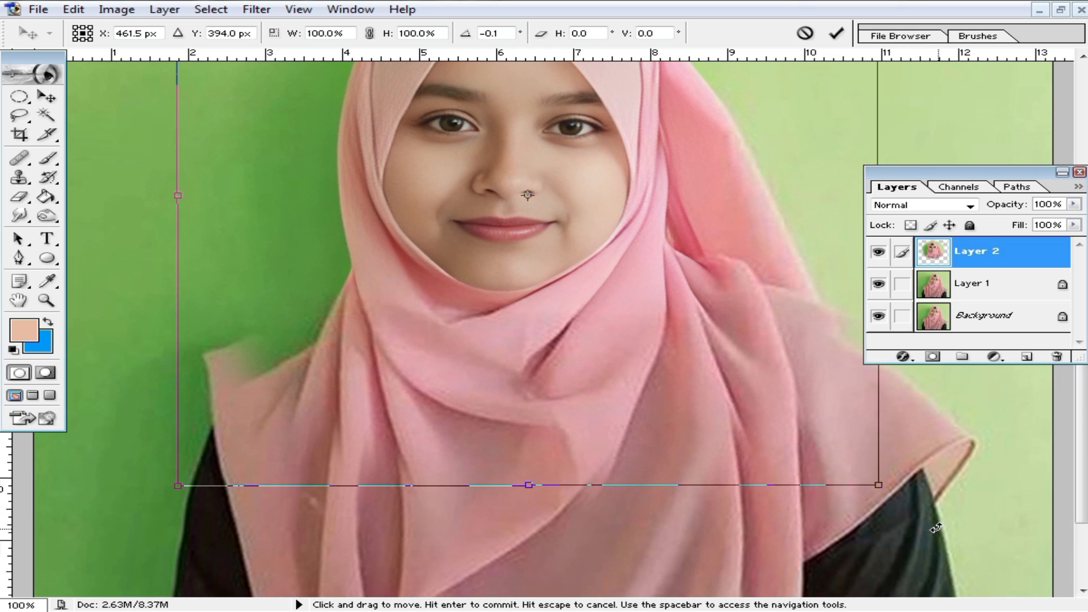
double_click(553, 348)
key("alt+space")
left_click(523, 344)
key("alt+space")
left_click(598, 405)
left_click(612, 499)
left_click(554, 334)
key("ctrl+space")
left_click(556, 328)
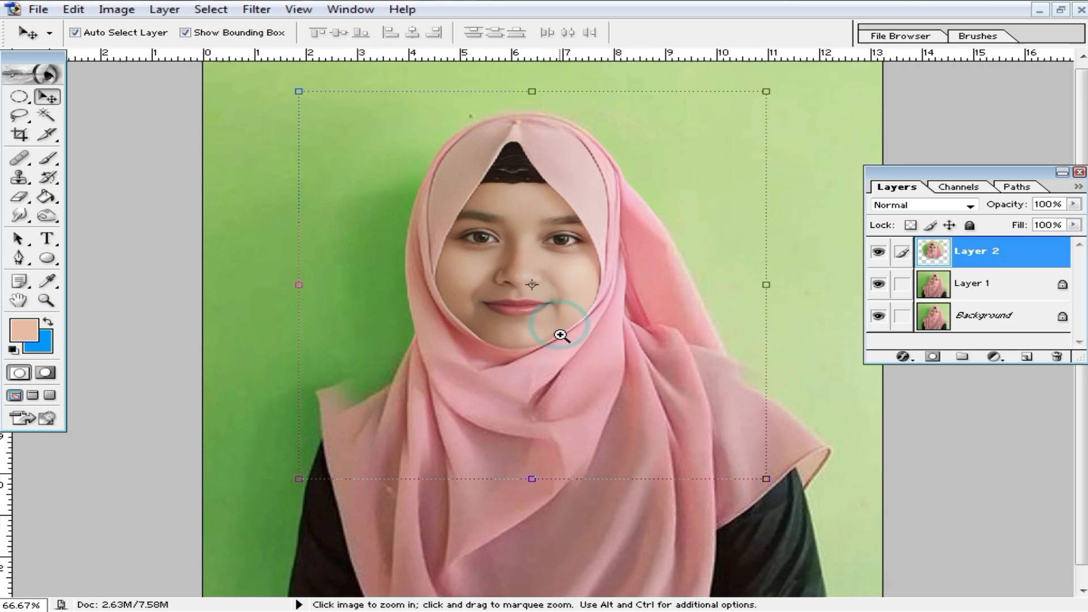
- Set the Eraser to a soft 65 px brush for blending the copied head layer's edges
left_click(20, 196)
key("ctrl+space")
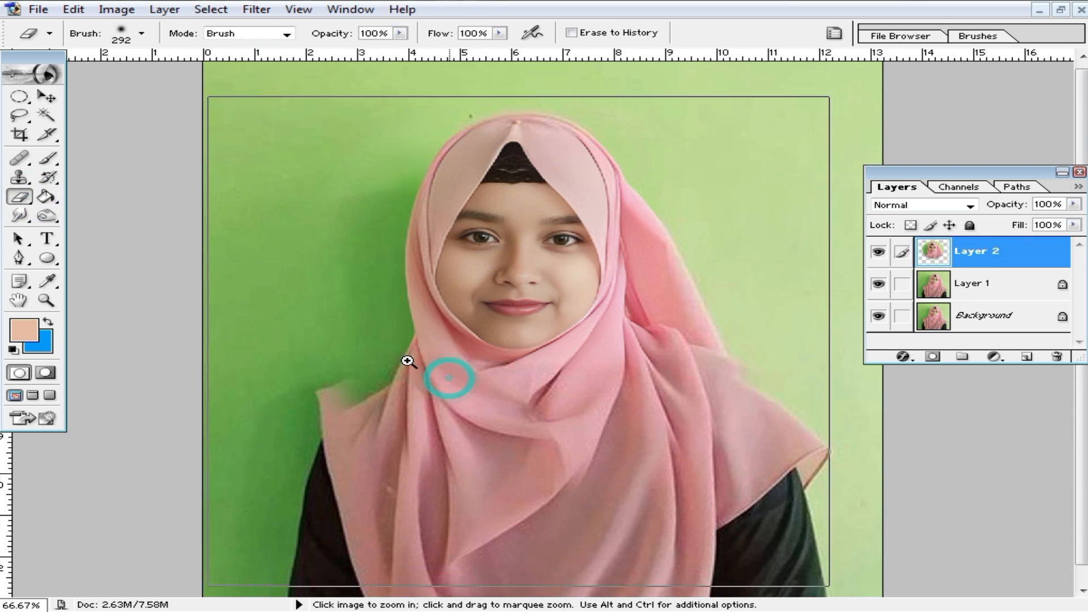
left_click(408, 361)
right_click(315, 349)
left_click_drag(426, 379, 421, 381)
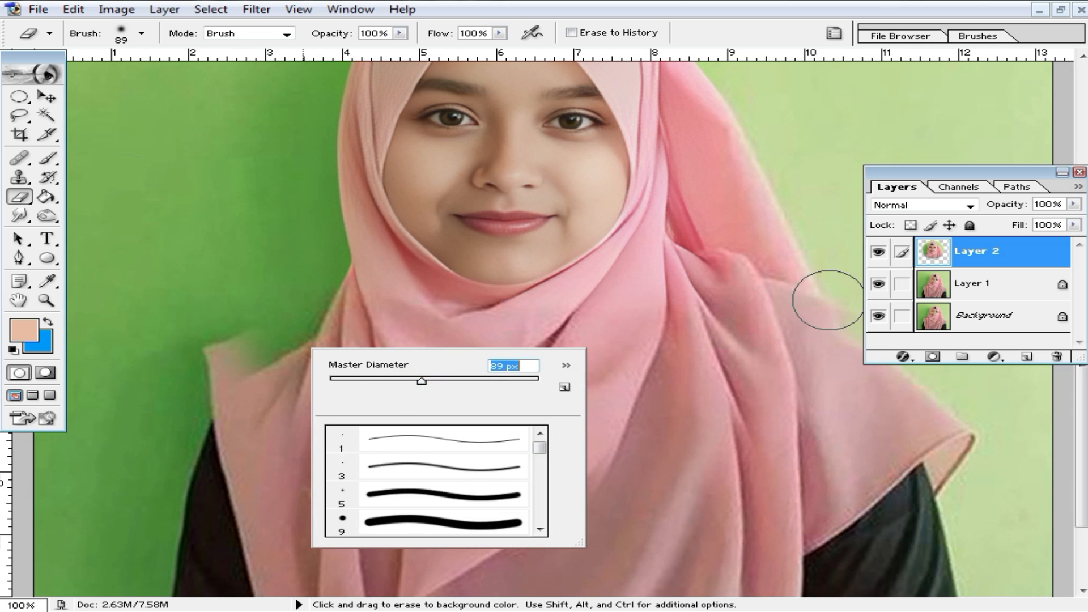
left_click(21, 199)
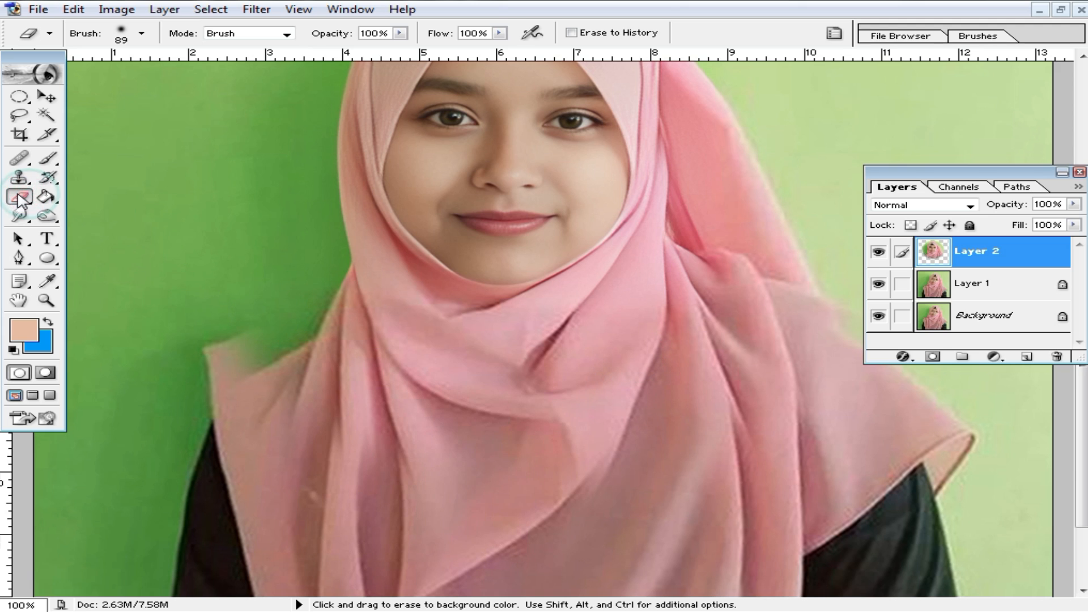
right_click(450, 407)
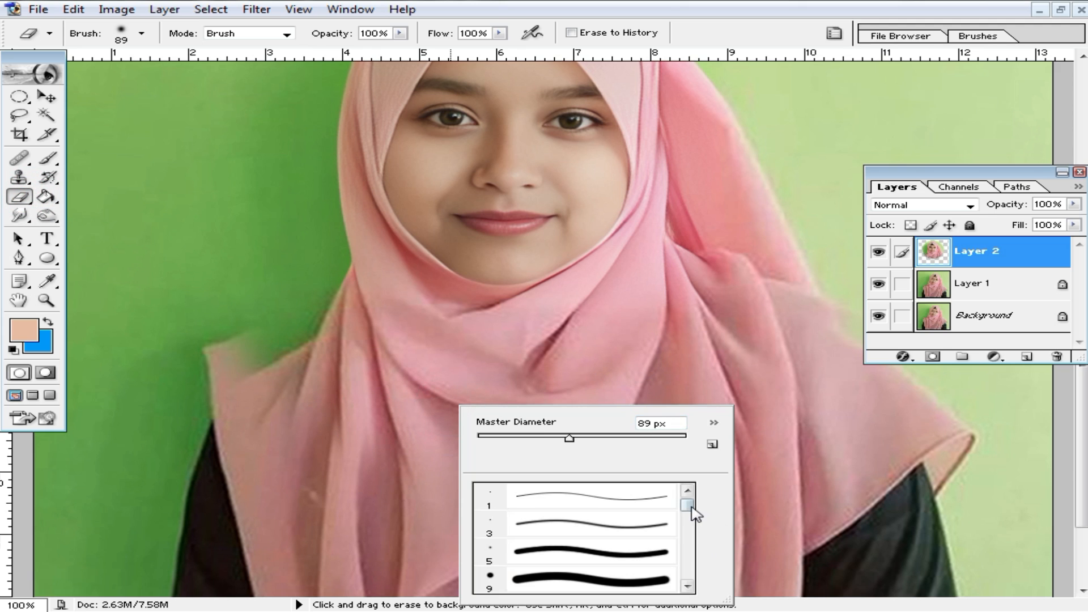
left_click_drag(692, 506, 690, 518)
left_click(619, 536)
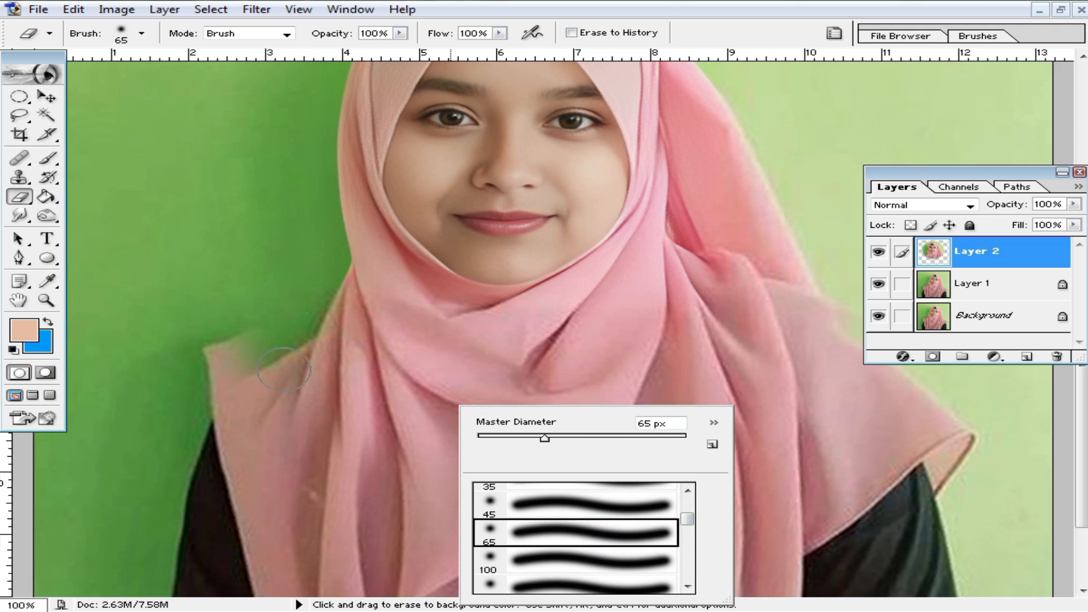
- Try to erase the copied head layer's overlapping edges along both shoulders and the scarf's outer side
left_click(260, 371)
left_click_drag(271, 369, 302, 328)
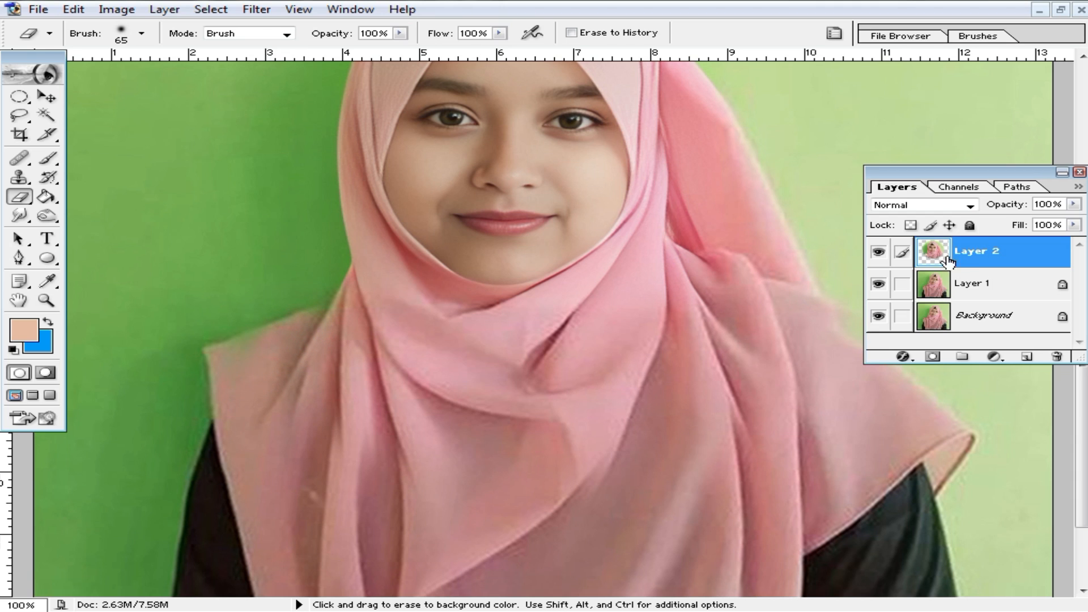
mouse_move(362, 331)
left_mouse_down()
mouse_move(348, 311)
mouse_move(368, 304)
mouse_move(419, 376)
left_mouse_up()
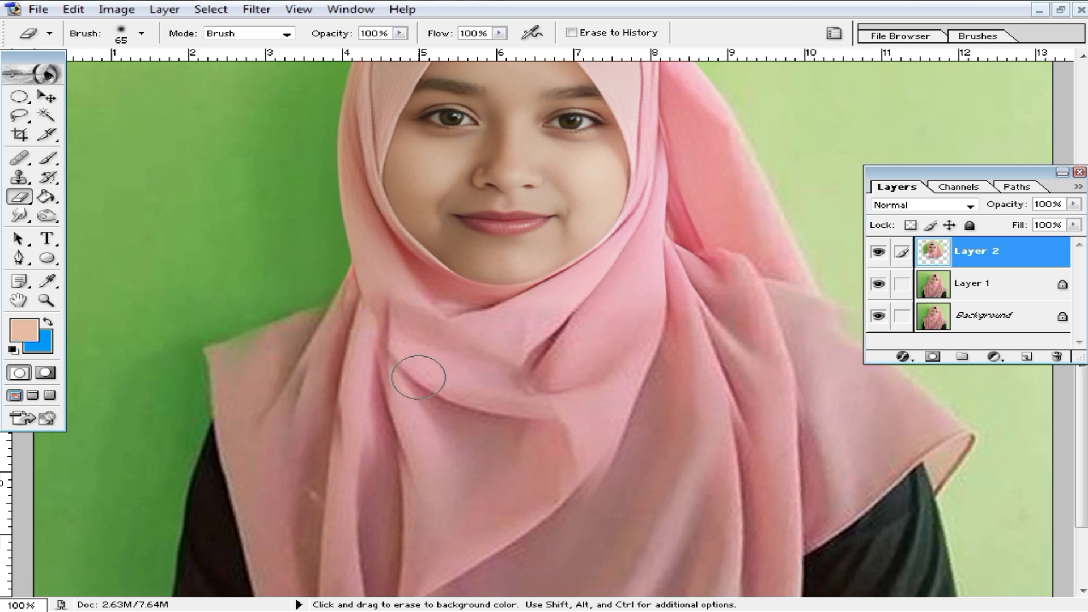
key("ctrl+alt+z")
left_click_drag(307, 321, 209, 354)
mouse_move(841, 310)
left_mouse_down()
mouse_move(828, 303)
mouse_move(852, 297)
left_mouse_up()
left_click_drag(825, 348, 714, 497)
left_click(857, 449)
mouse_move(856, 449)
left_mouse_down()
mouse_move(793, 412)
mouse_move(758, 347)
mouse_move(702, 209)
mouse_move(703, 144)
mouse_move(722, 154)
mouse_move(699, 109)
mouse_move(606, 45)
mouse_move(682, 142)
mouse_move(587, 70)
mouse_move(707, 275)
mouse_move(744, 232)
mouse_move(754, 293)
mouse_move(720, 279)
left_mouse_up()
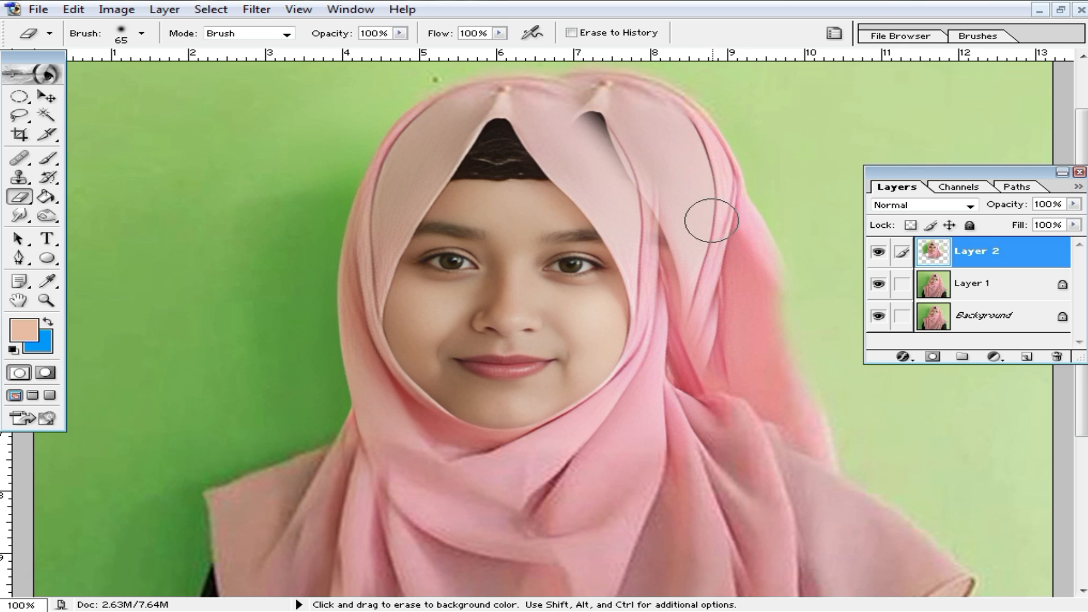
- Undo the eraser strokes on the copied head layer
key("ctrl+z")
key("ctrl+alt+z")
key("ctrl+alt+z")
key("ctrl+alt+z")
key("ctrl+alt+z")
key("ctrl+alt+z")
key("ctrl+alt+z")
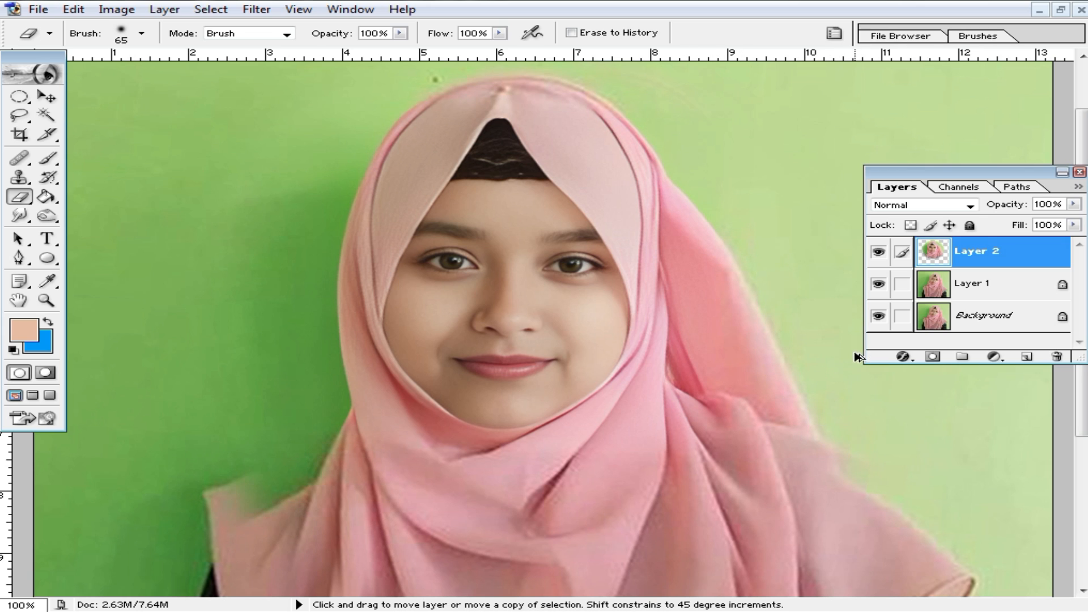
- Move the copied head layer down and left over the body, using 60% fill for alignment, and restore the fill to 100%
left_click(695, 399, "alt")
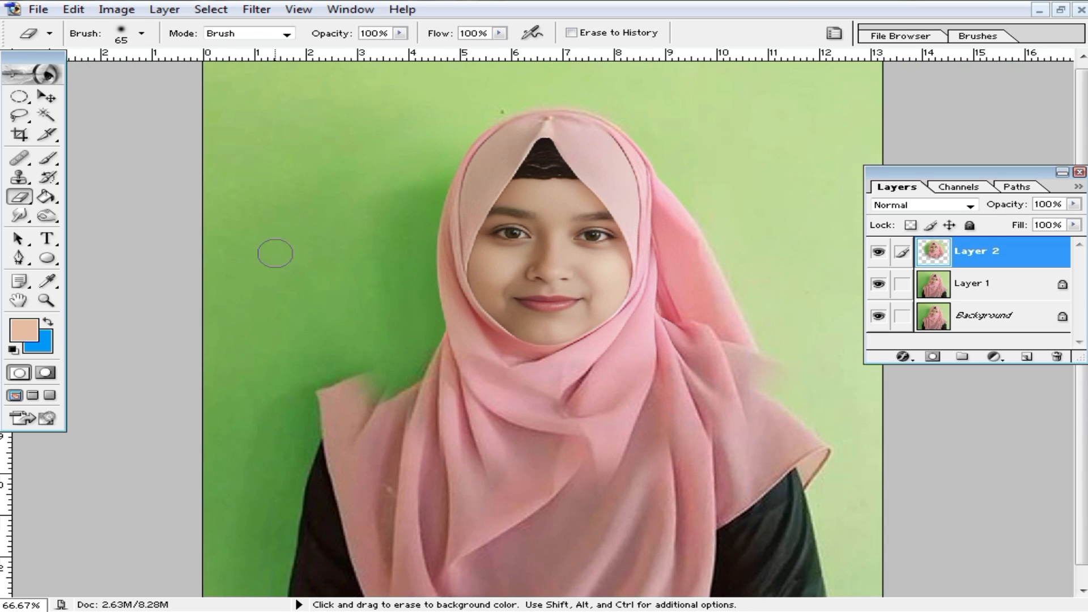
left_click(47, 98)
left_click_drag(696, 302, 677, 325)
key("ctrl+t")
left_click(1073, 224)
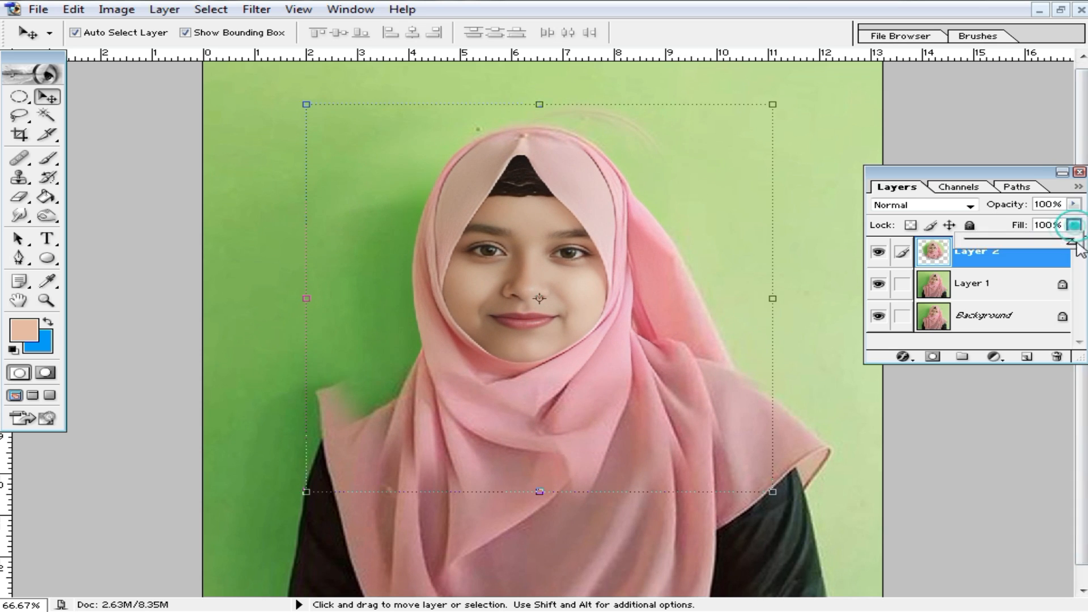
left_click_drag(1071, 240, 1029, 241)
mouse_move(558, 294)
left_mouse_down()
mouse_move(572, 292)
mouse_move(387, 343)
mouse_move(563, 300)
left_mouse_up()
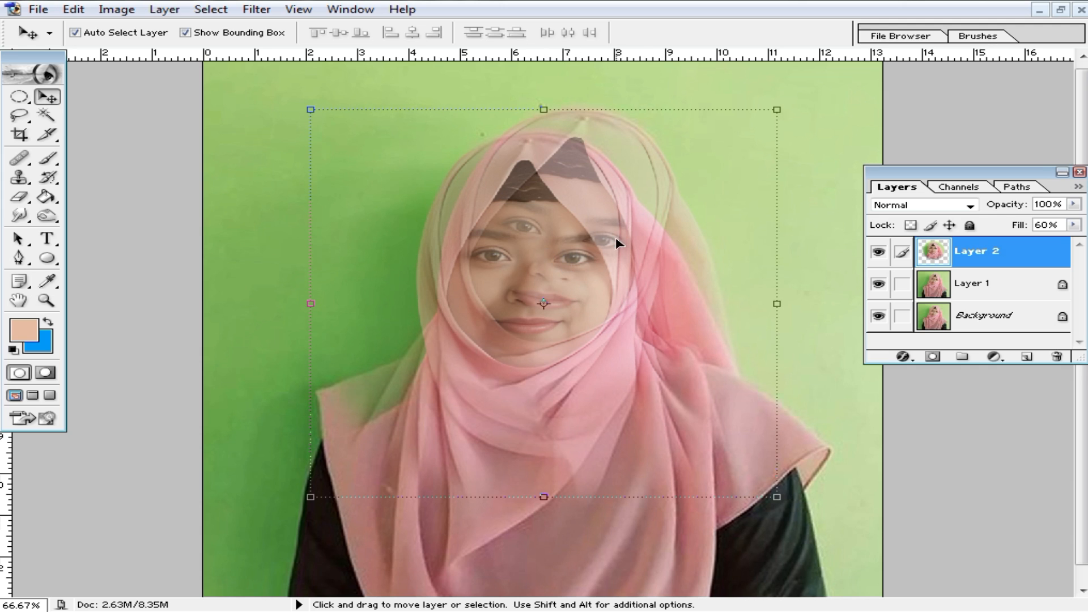
left_click(1072, 226)
left_click_drag(1030, 242, 1085, 246)
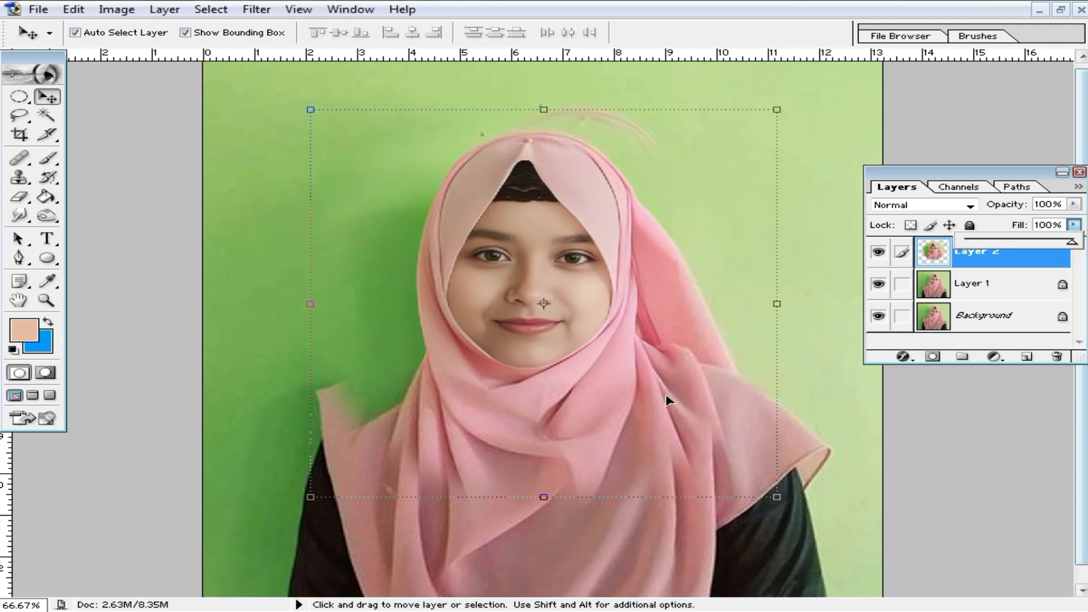
- Erase the head layer's blurred edge along the left shoulder with the 65 px brush and a finer 22 px brush
scroll(468, 371, "down", 1)
left_click(22, 198)
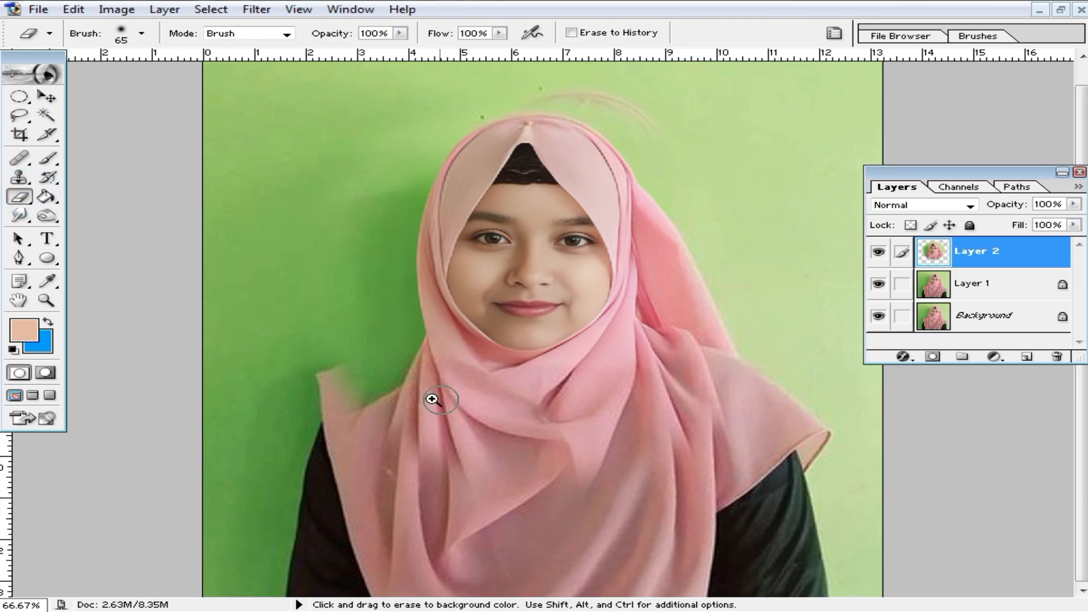
left_click(417, 374, "ctrl")
mouse_move(257, 376)
left_mouse_down()
mouse_move(293, 360)
mouse_move(309, 334)
left_mouse_up()
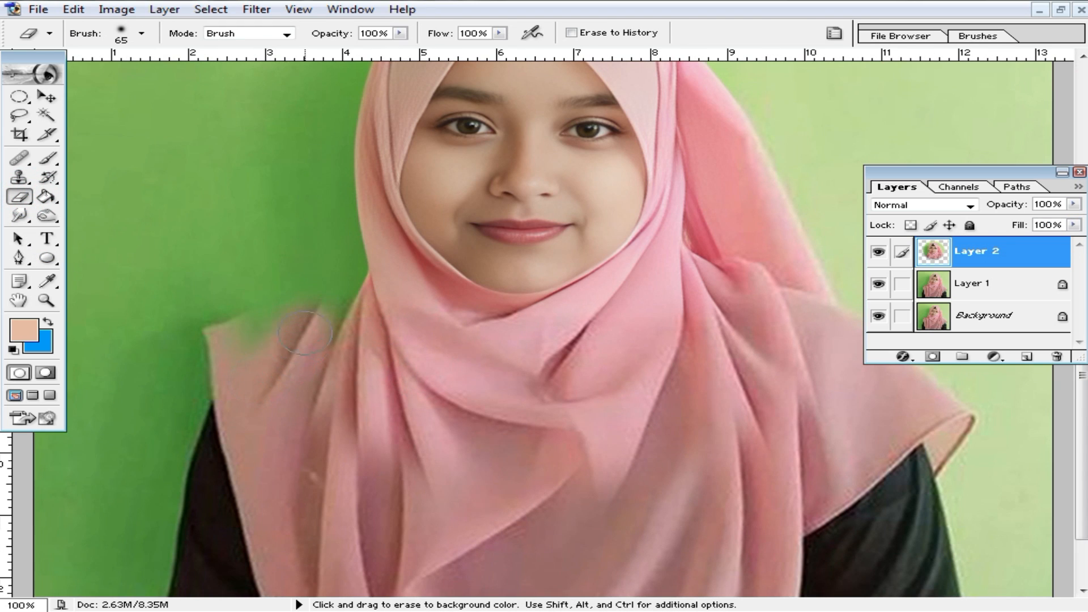
right_click(314, 351)
left_click_drag(375, 391, 360, 391)
left_click(315, 335)
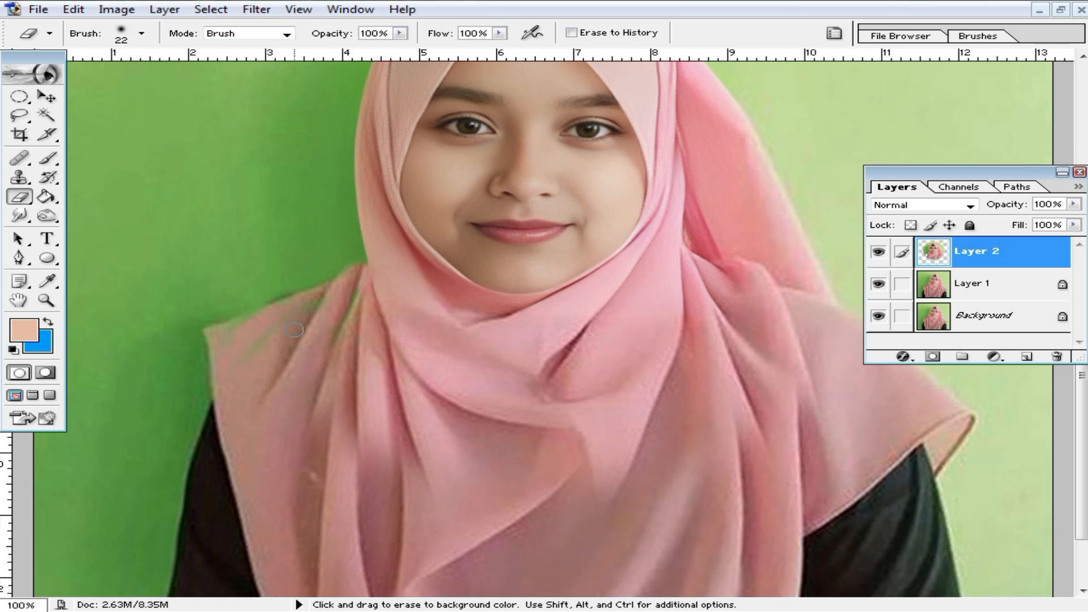
- Erase the remaining green traces and overlapping head-layer edges over both shoulders with a 68 px eraser, and check the whole portrait
right_click(341, 357)
left_click(432, 389)
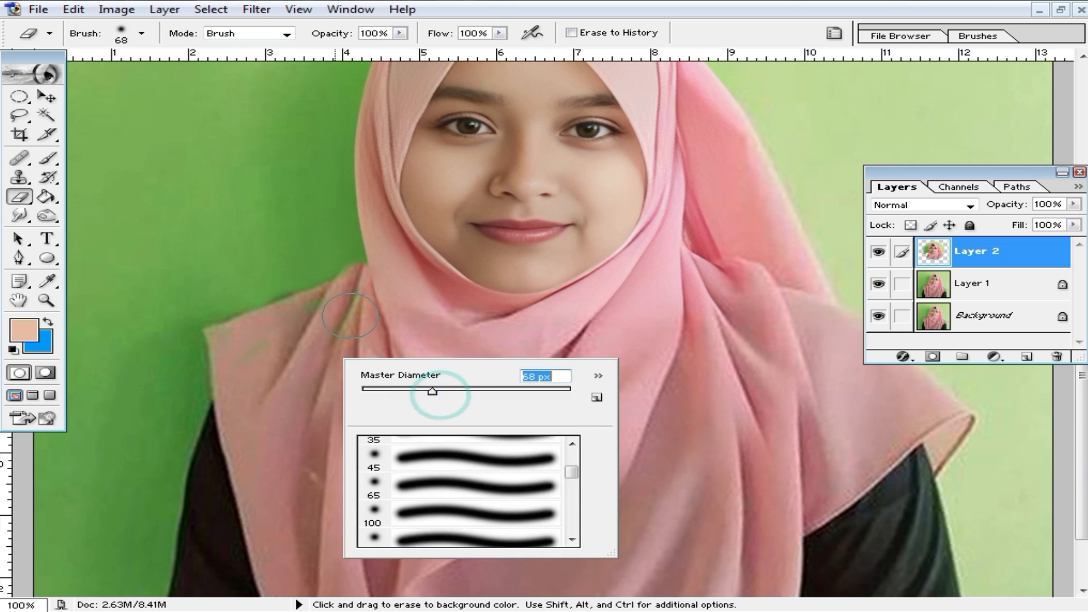
left_click_drag(340, 315, 331, 409)
mouse_move(308, 348)
left_mouse_down()
mouse_move(330, 577)
mouse_move(351, 419)
mouse_move(352, 359)
mouse_move(334, 343)
left_mouse_up()
mouse_move(313, 307)
left_mouse_down()
mouse_move(251, 327)
mouse_move(248, 428)
left_mouse_up()
left_click_drag(813, 503, 814, 527)
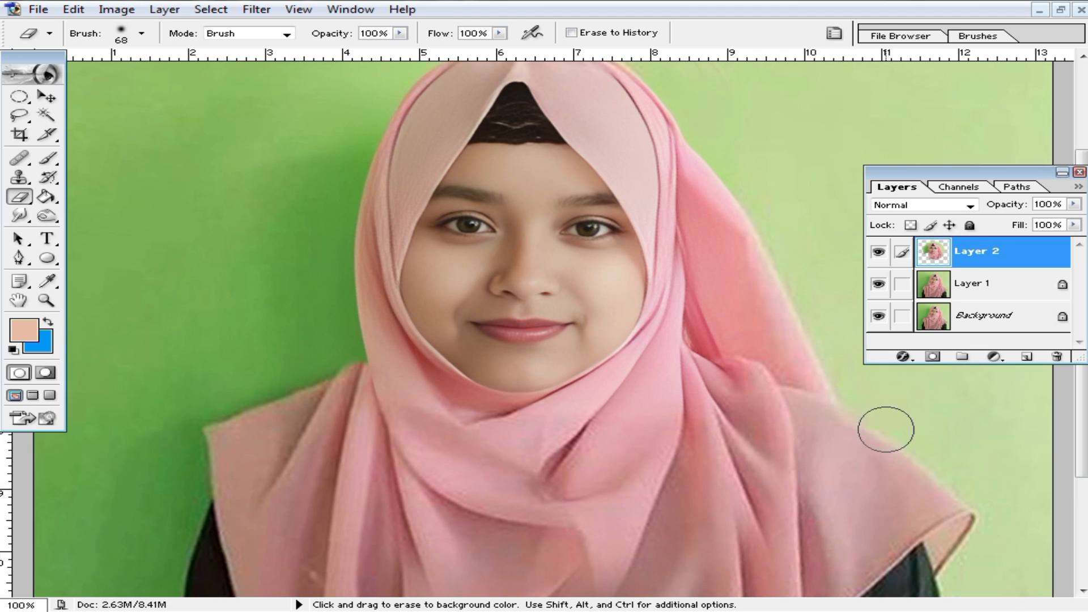
left_click(544, 391, "ctrl+alt")
left_click(622, 416, "ctrl+alt")
left_click(638, 427, "ctrl+alt")
left_click(587, 398, "ctrl")
left_click(561, 363, "ctrl")
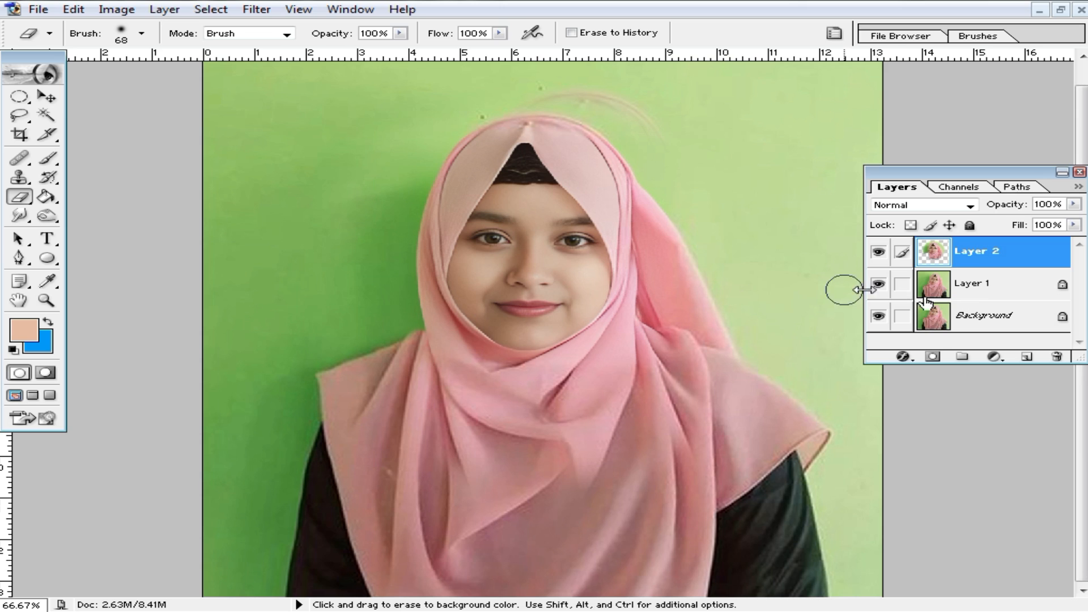
- Try to clear the contents of Layer 1 by loading them as a selection, and undo the deletion
left_click(995, 290)
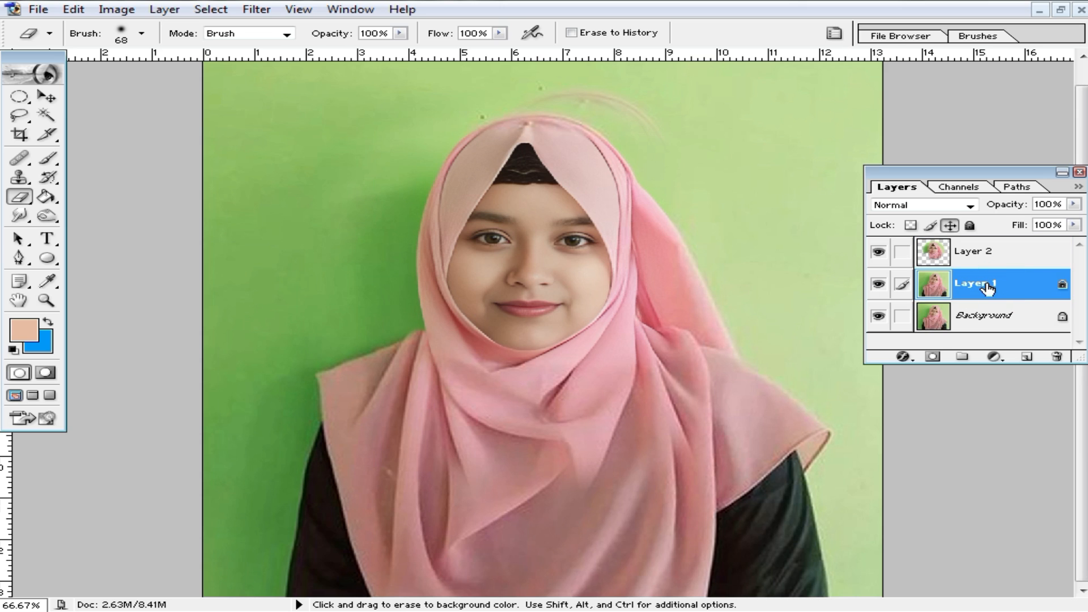
left_click(982, 288, "ctrl")
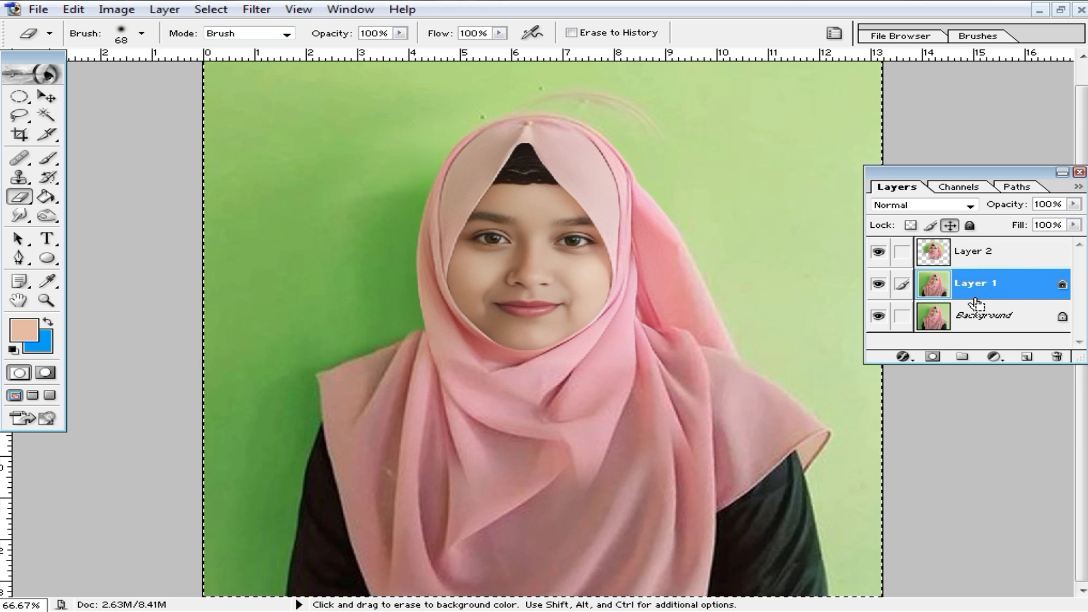
key("Delete")
key("ctrl+d")
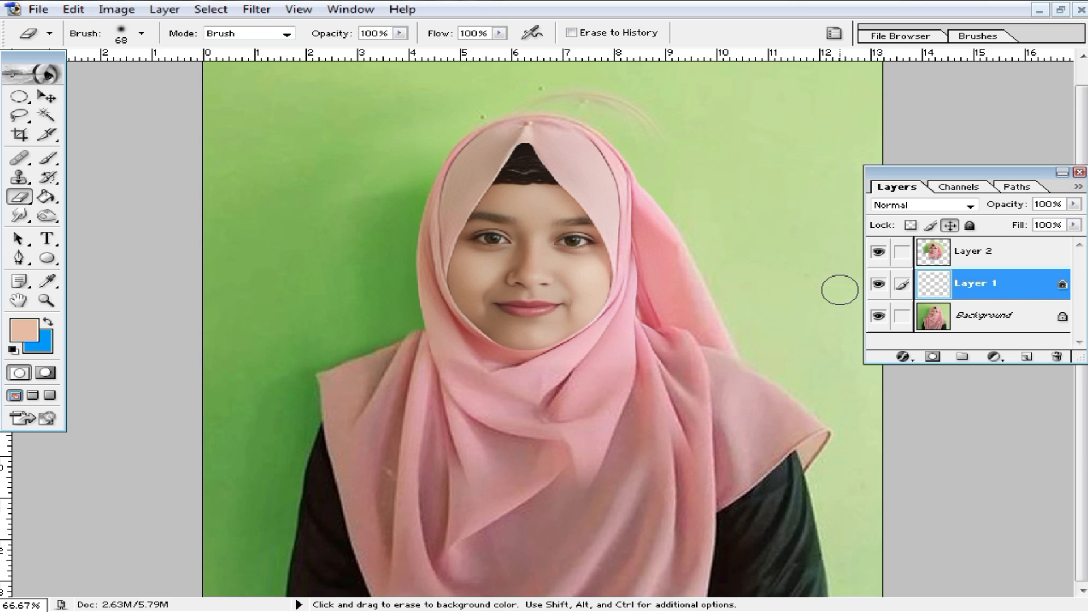
key("ctrl+alt+z")
key("ctrl+alt+z")
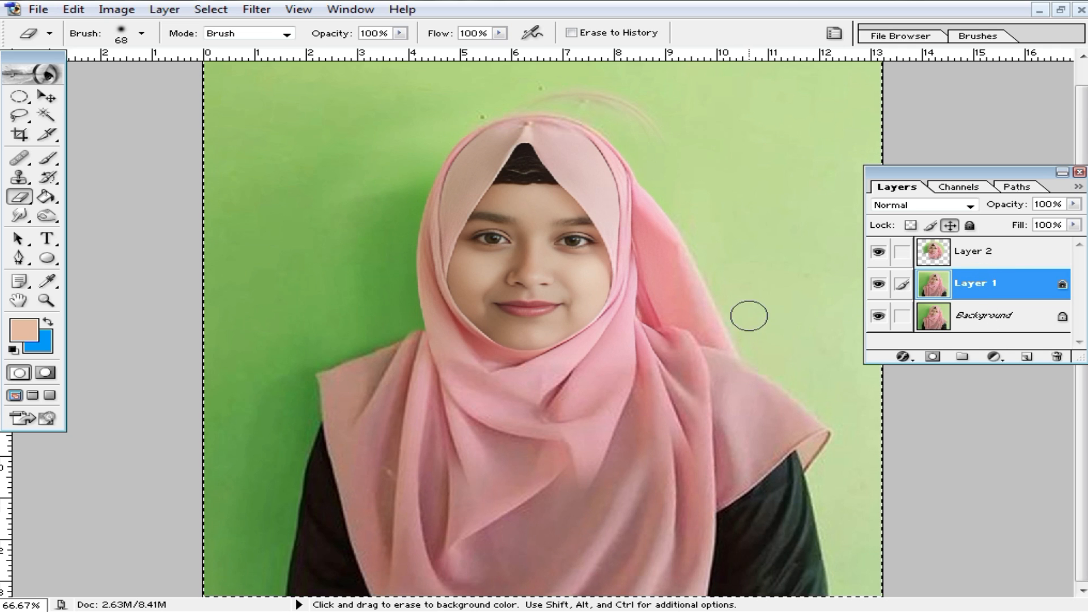
- Merge all visible layers into the Background layer and remove the selection
key("ctrl+shift")
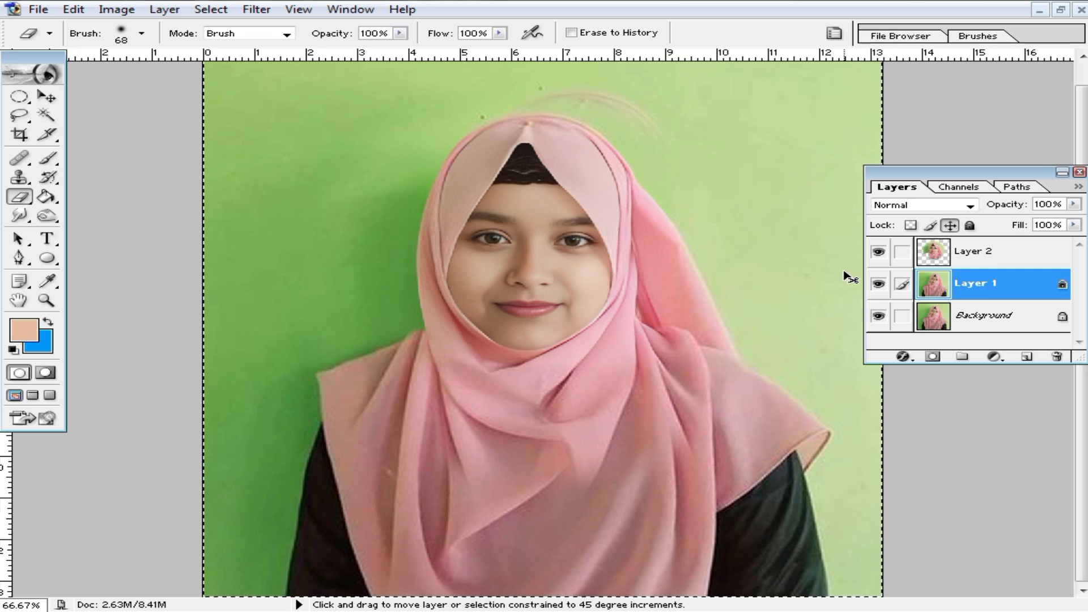
key("ctrl+shift+e")
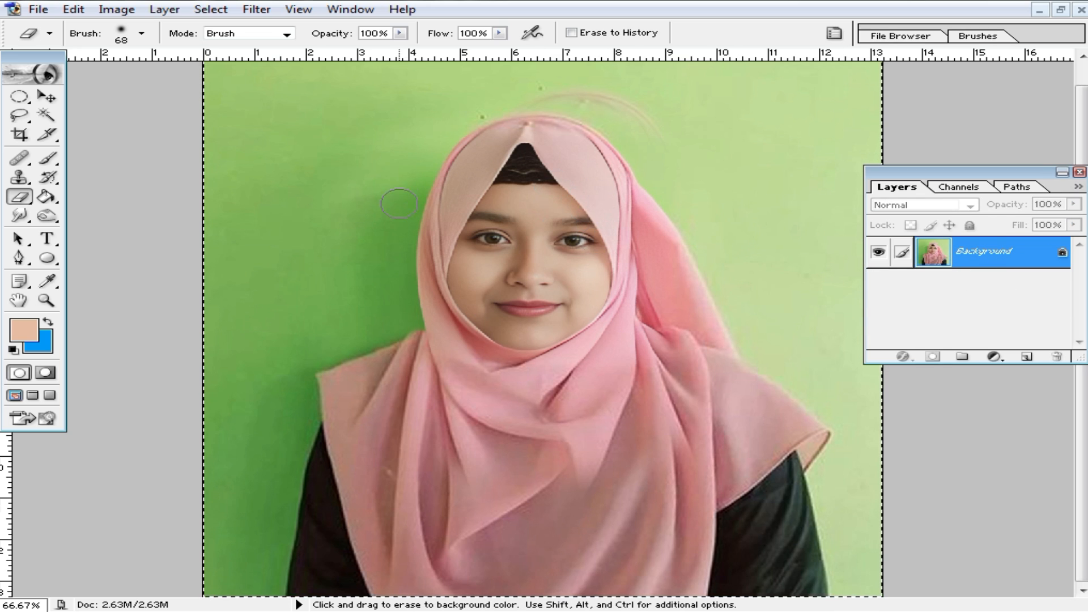
key("ctrl+d")
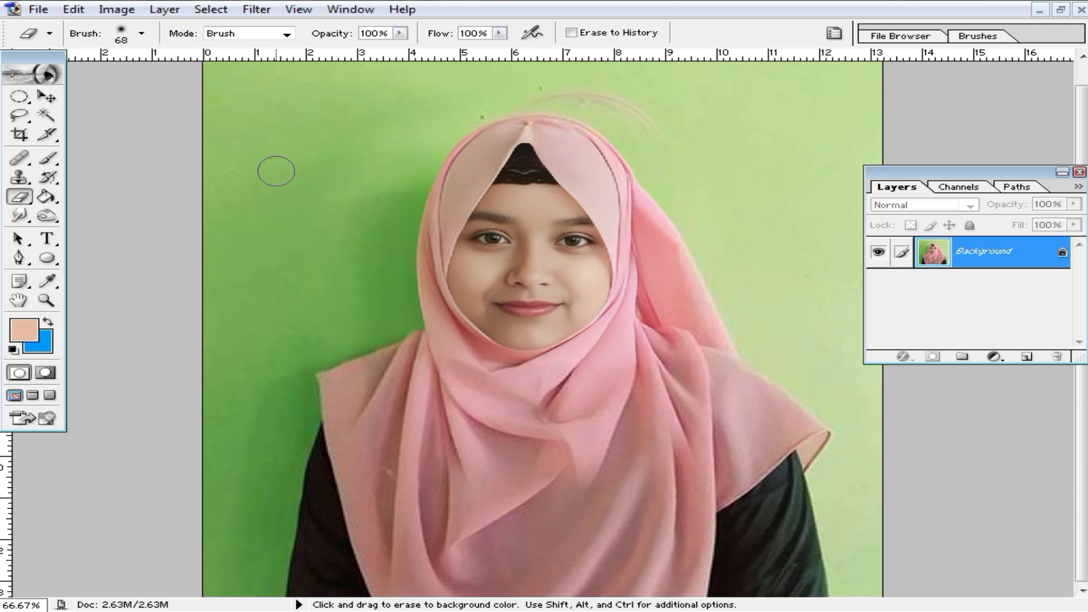
- Select the whole green background around the woman with the Magic Wand, adding its darker, lighter and ghosted areas
left_click(48, 119)
left_click(352, 134)
left_click(567, 101, "shift")
left_click(655, 121, "shift")
left_click(388, 213, "shift")
left_click(277, 404, "shift")
left_click(757, 275, "shift")
left_click(641, 131, "shift")
left_click(454, 114, "shift")
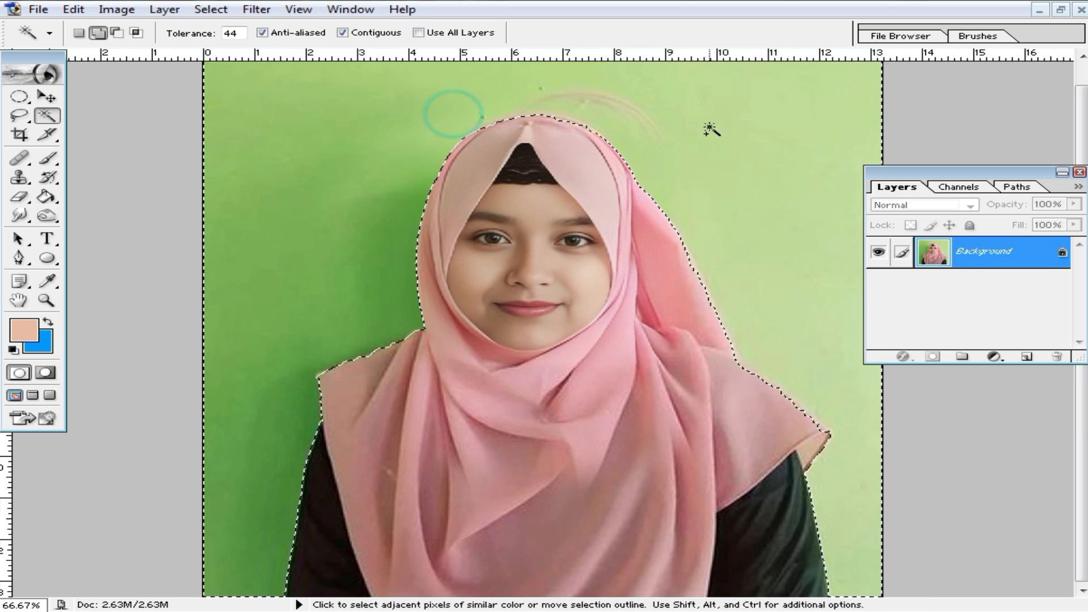
- Set the Magic Wand tolerance to 11 and subtract the headscarf's upper edge from the background selection
left_click(561, 205, "ctrl")
left_click(567, 200, "ctrl")
left_click(602, 271, "ctrl")
left_click_drag(534, 384, 547, 292)
left_click(462, 272, "alt")
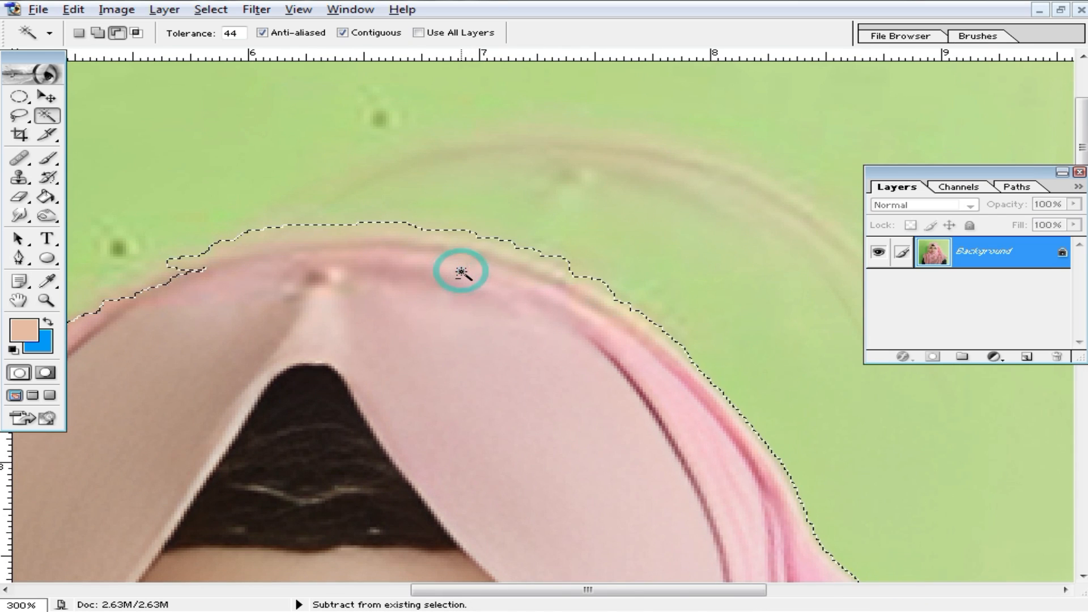
double_click(232, 32)
type("11")
left_click(495, 277, "alt")
left_click(563, 294, "alt")
left_click(593, 303, "alt")
left_click(616, 319, "alt")
left_click(535, 280, "alt")
left_click(542, 281, "alt")
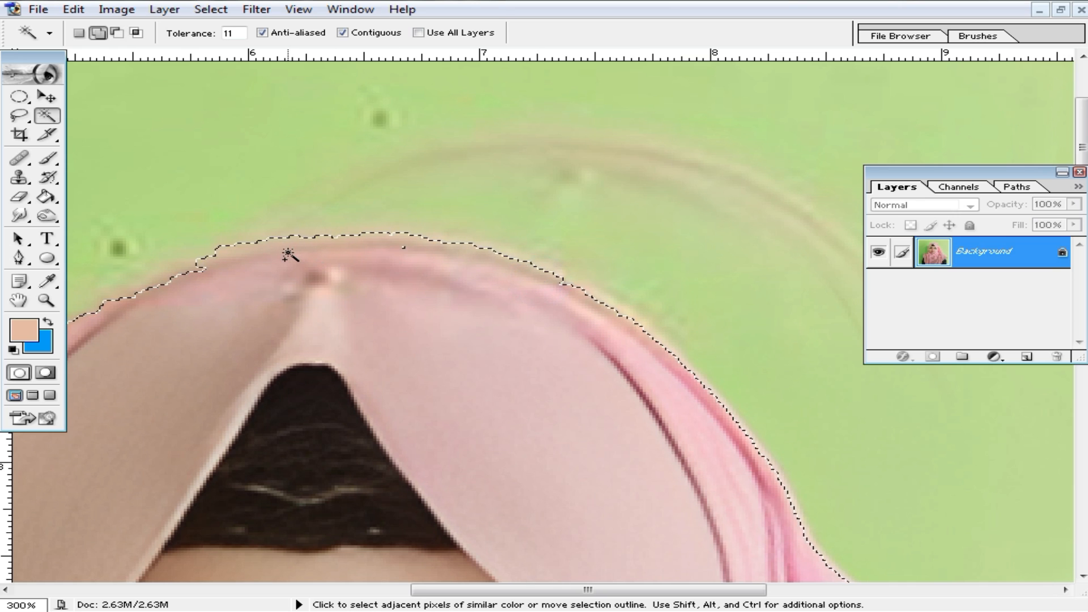
- Add the small leftover fringe areas along the top of the headscarf to the background selection
scroll(351, 255, "down", 3)
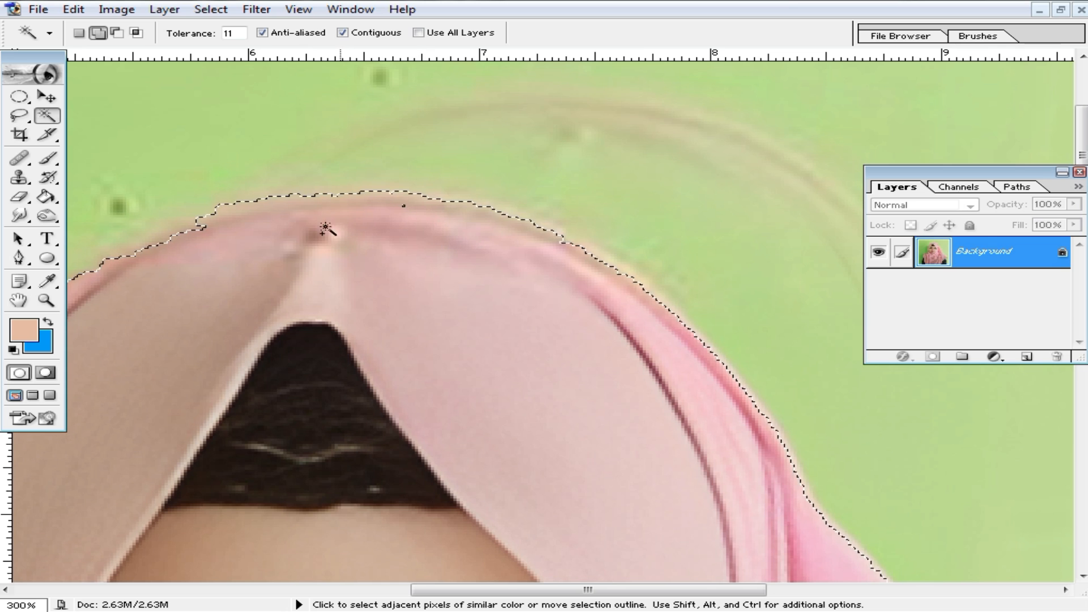
left_click(210, 199, "shift")
left_click(217, 201, "shift")
left_click(226, 202, "shift")
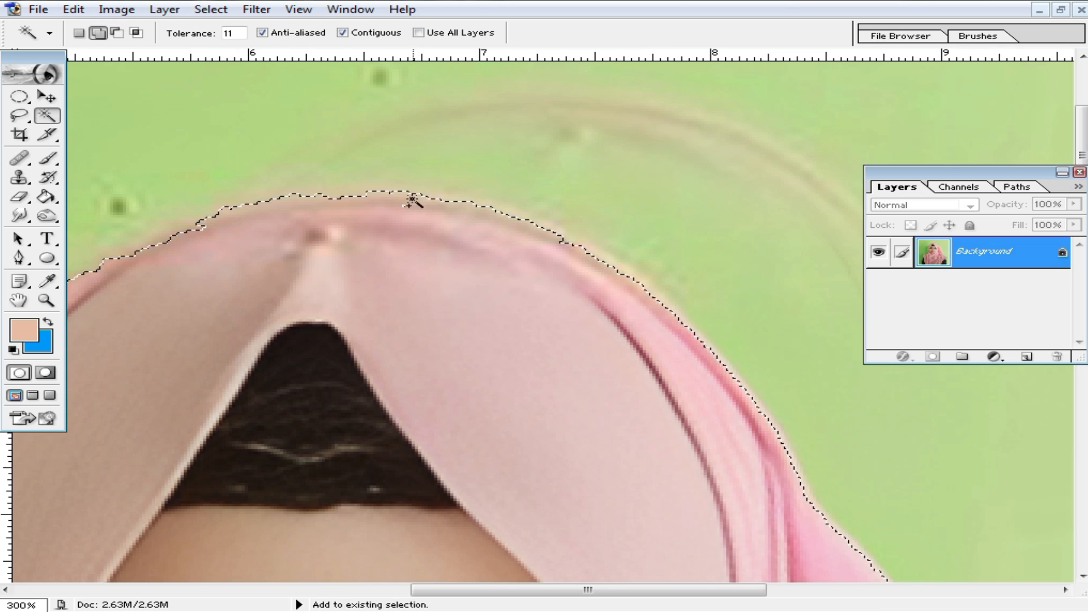
left_click(257, 193, "shift")
left_click(224, 208, "shift")
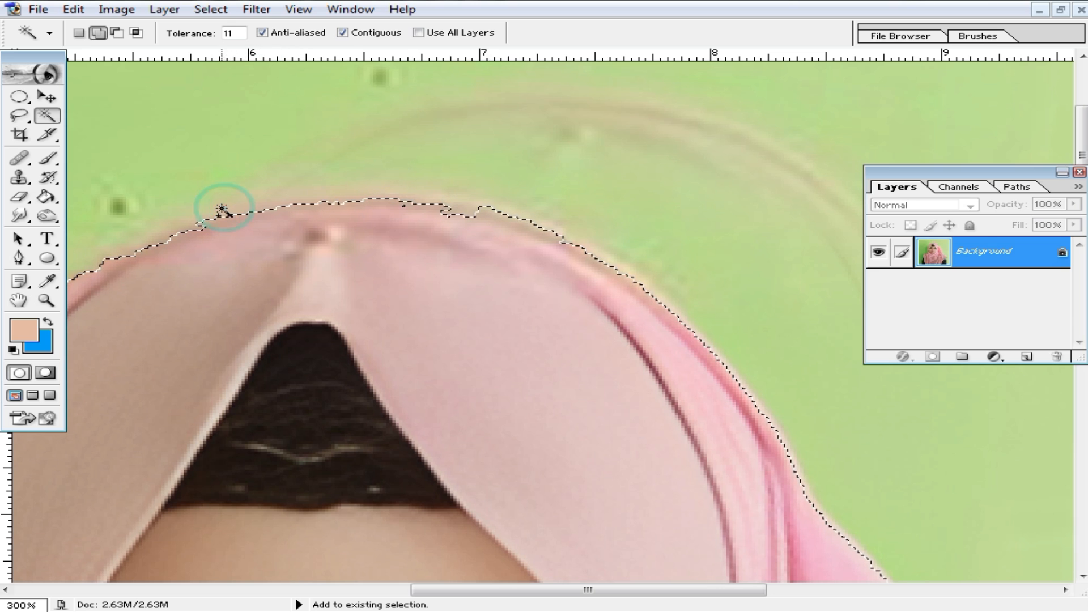
- Subtract the uneven bits along the headscarf's upper-left edge from the background selection with the Lasso tool
left_click(483, 319, "ctrl+alt")
left_click(496, 271, "ctrl+alt")
left_click(502, 245, "ctrl")
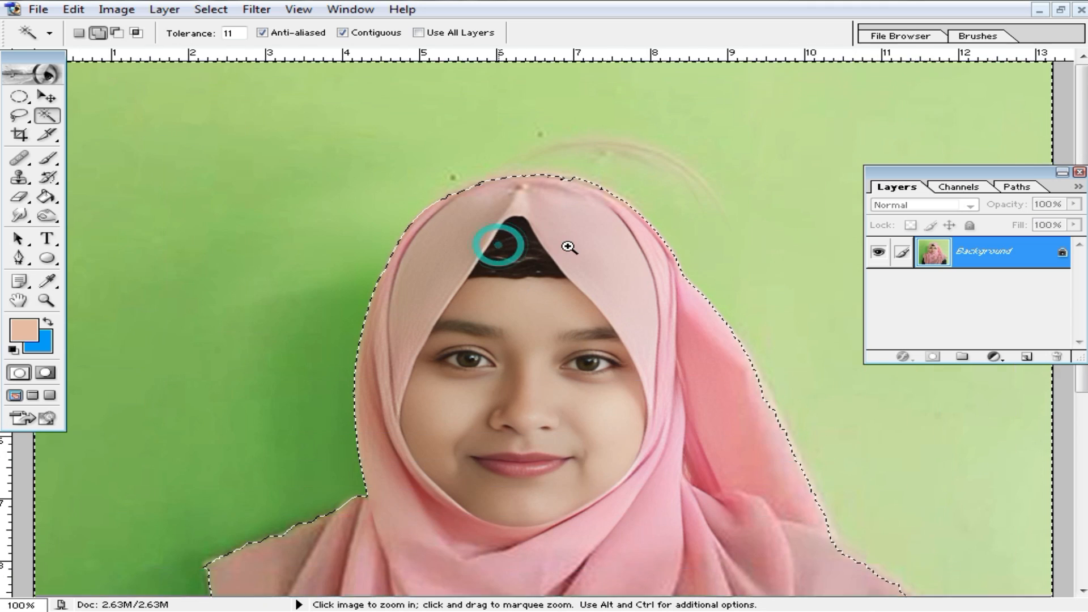
left_click(561, 247, "ctrl")
left_click(569, 248, "ctrl")
left_click_drag(532, 298, 518, 226)
left_click_drag(520, 277, 463, 181)
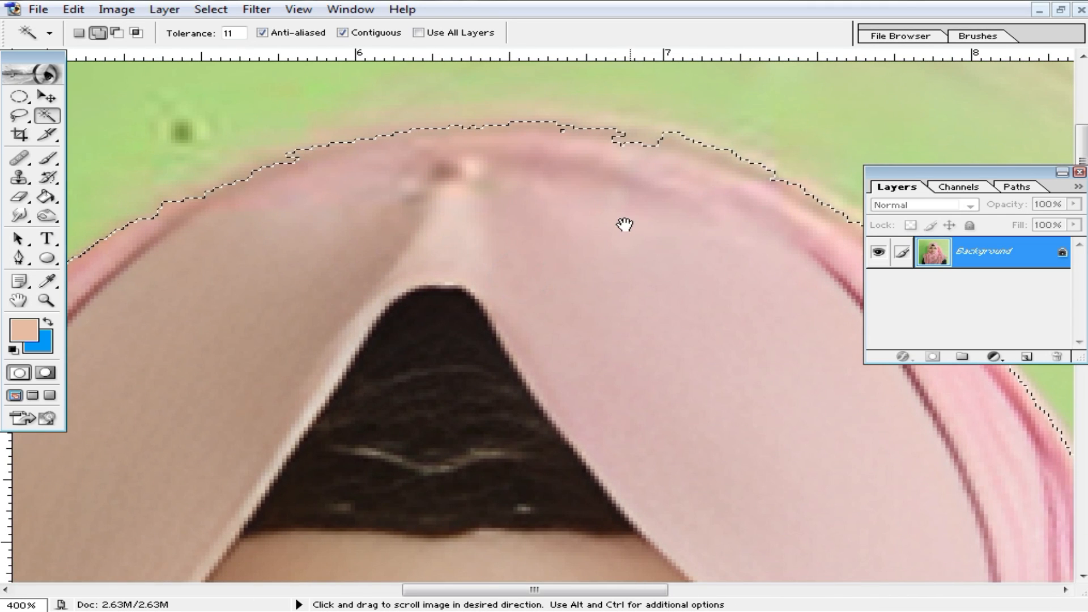
left_click_drag(182, 182, 275, 164)
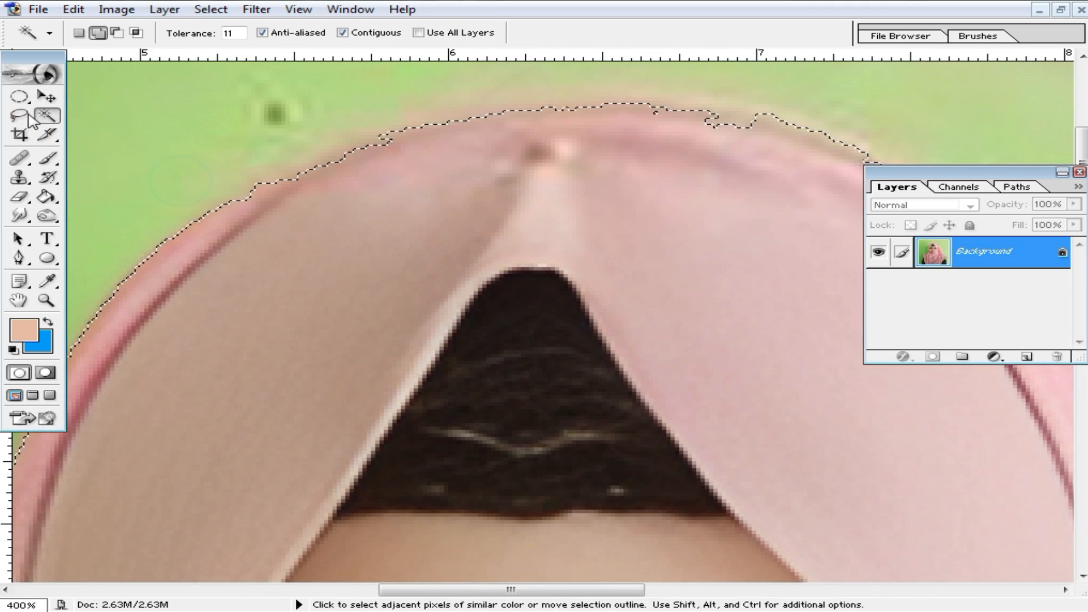
key("l")
left_click_drag(244, 219, 251, 217)
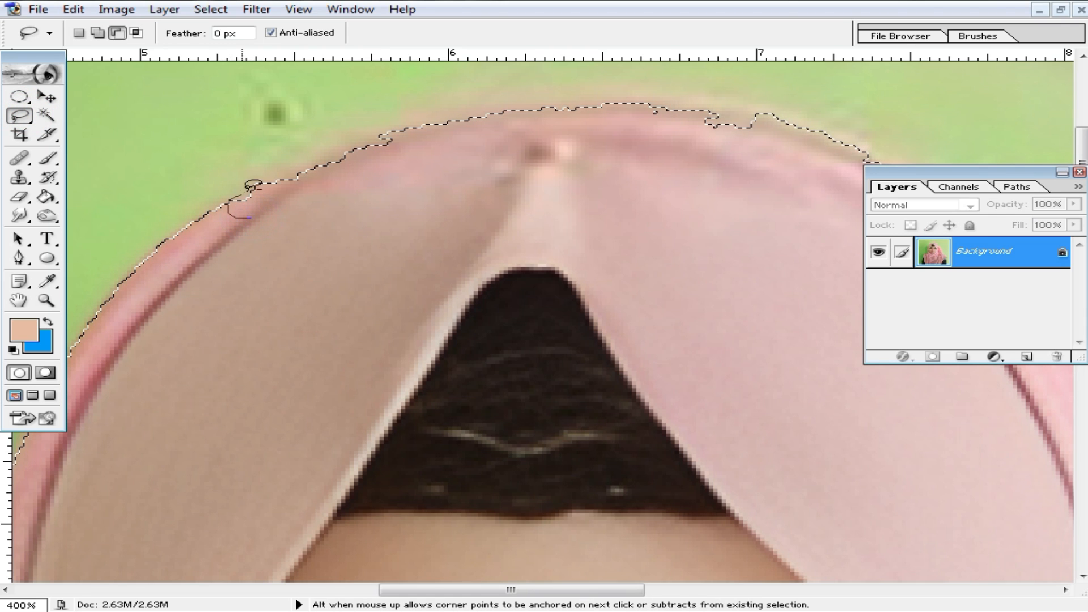
left_click_drag(466, 133, 375, 186)
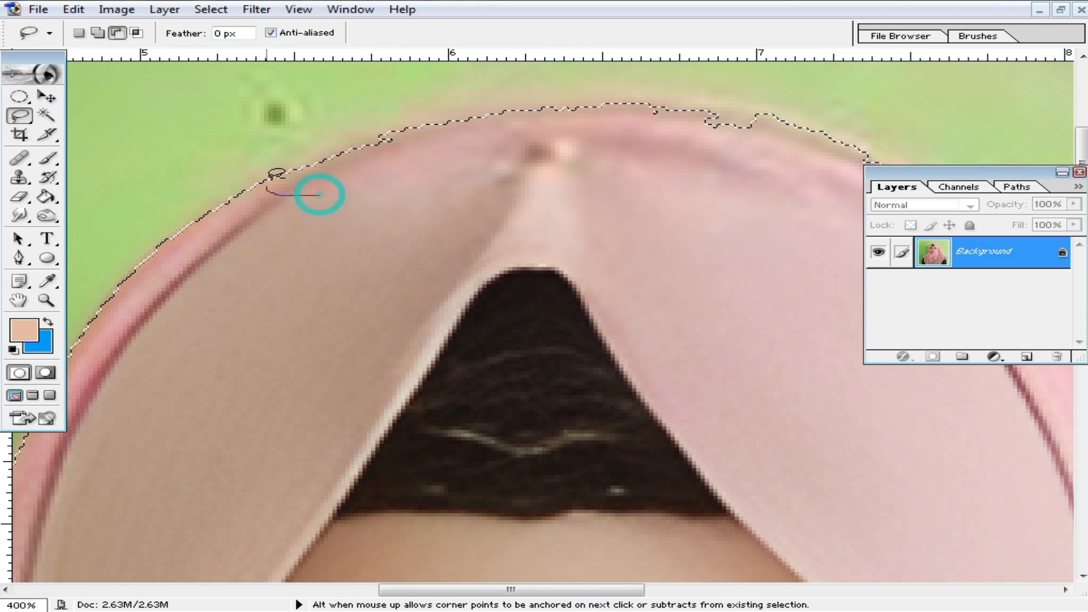
left_click_drag(403, 133, 406, 133)
- Subtract the jagged notches along the headscarf's crown and upper-right edge from the background selection
key("space")
left_click_drag(703, 178, 380, 206)
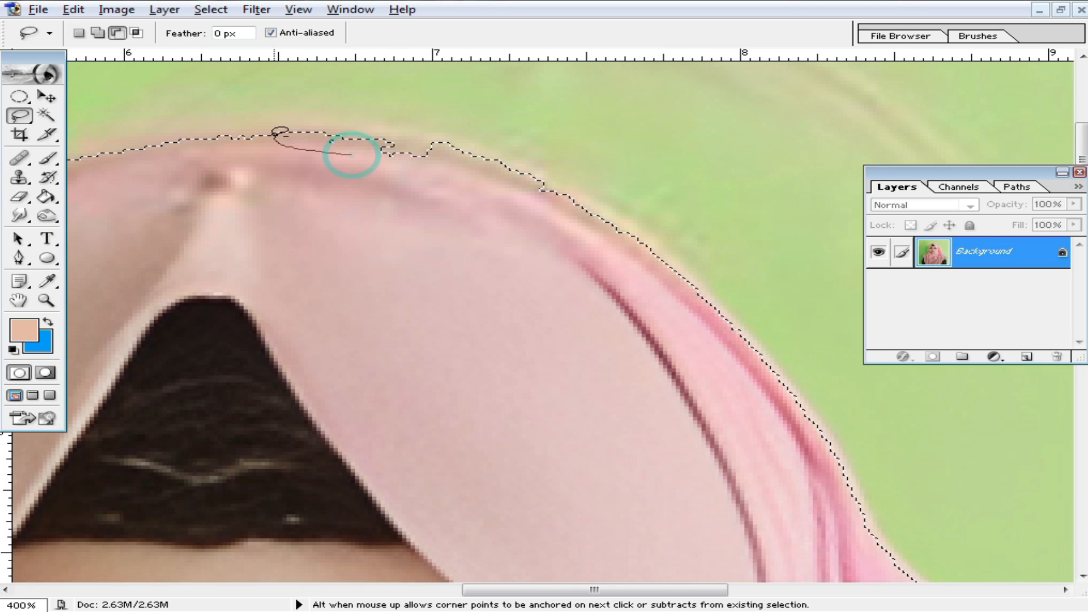
left_click_drag(460, 203, 266, 151)
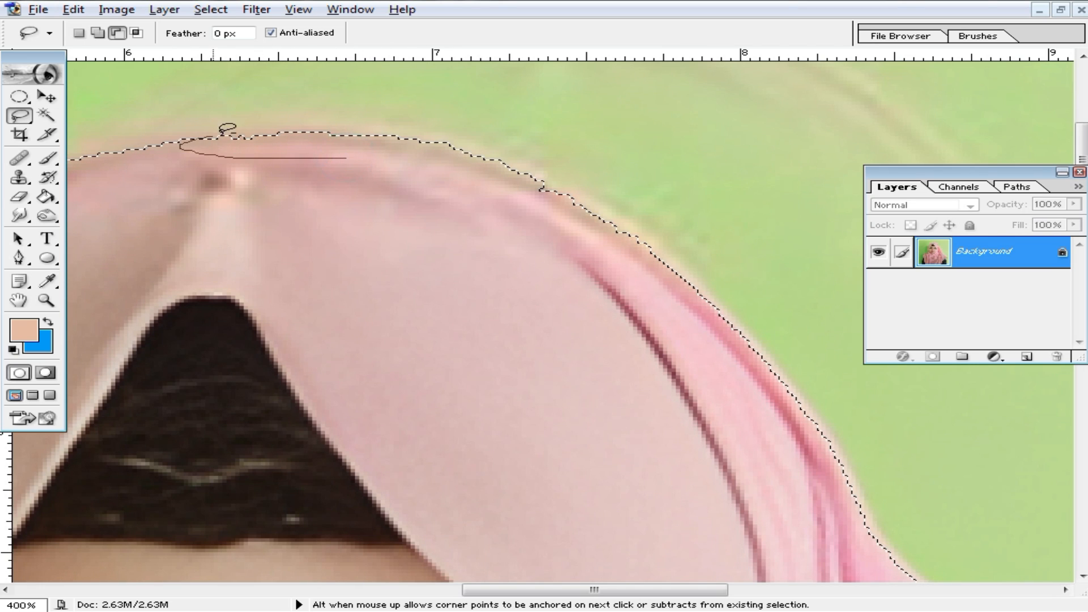
key("space")
left_click_drag(680, 229, 483, 206)
left_click_drag(226, 119, 300, 166)
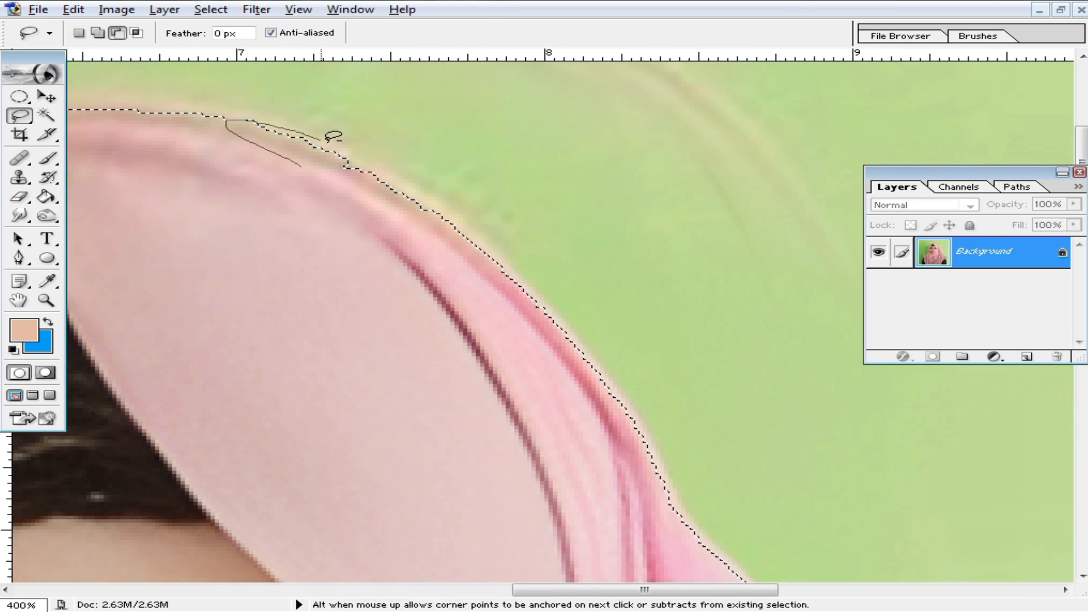
left_click_drag(459, 254, 322, 303)
- Feather the background selection and fill it with the blue background colour
key("alt+space")
left_click(413, 296, "alt")
left_click(451, 281, "alt")
left_click(498, 278, "alt")
left_click(589, 277, "alt")
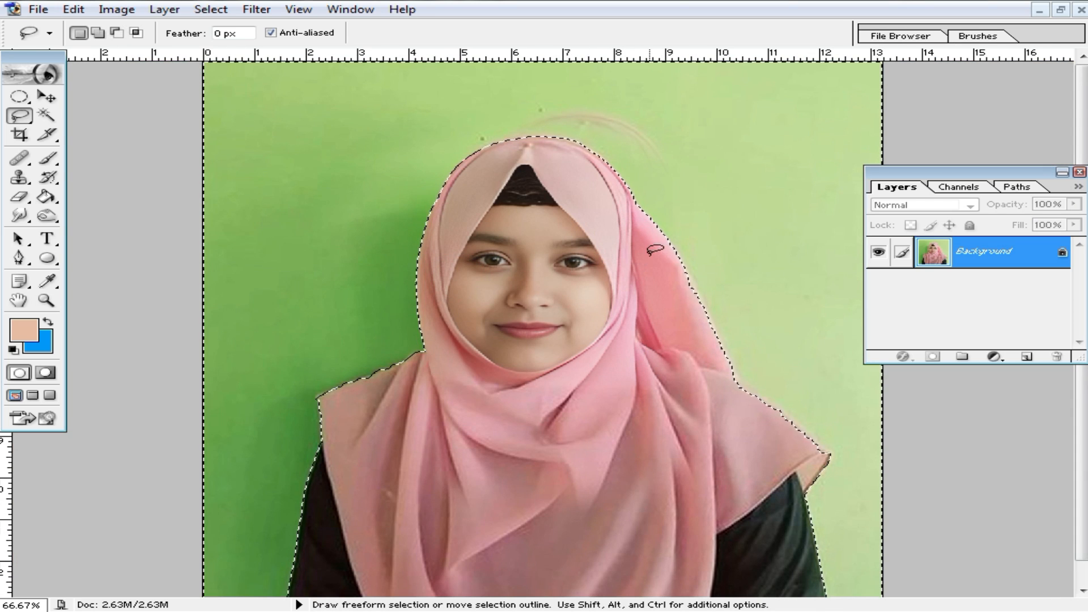
key("ctrl+alt+d")
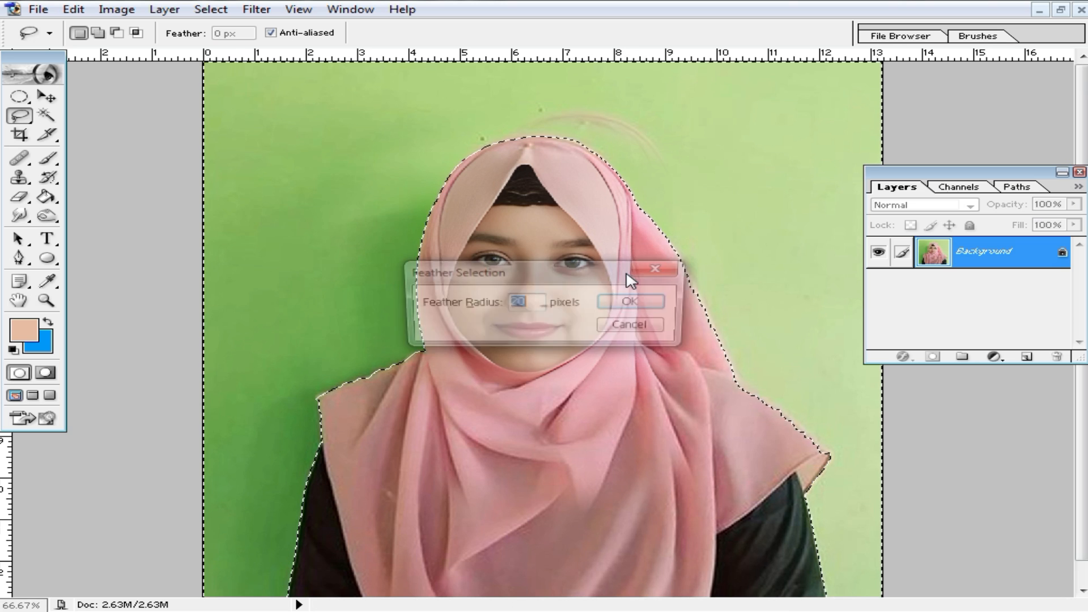
type("20")
double_click(517, 302)
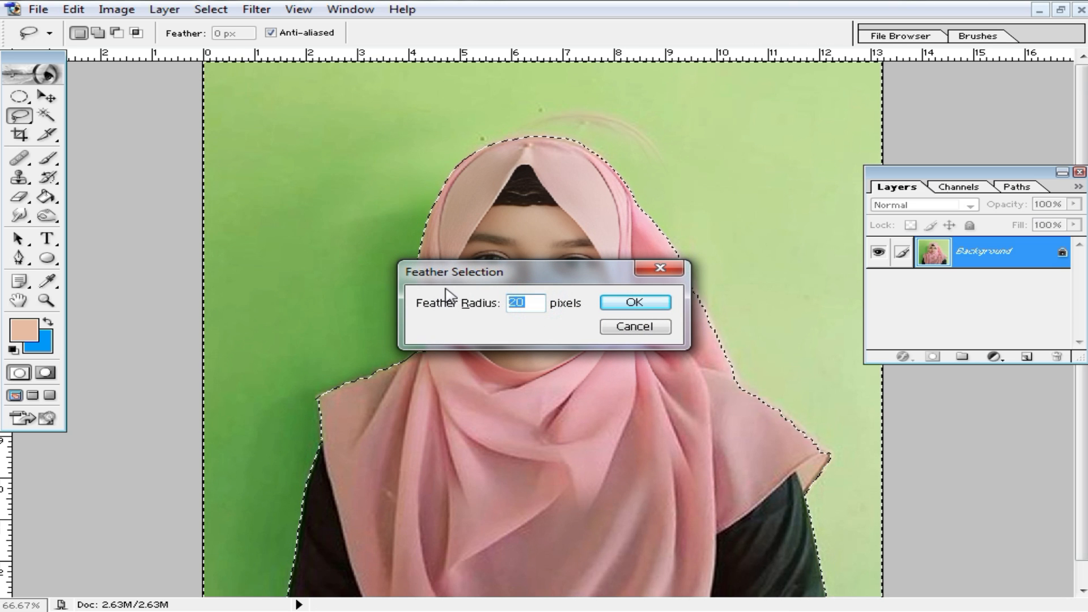
left_click(652, 304)
key("ctrl+BackSpace")
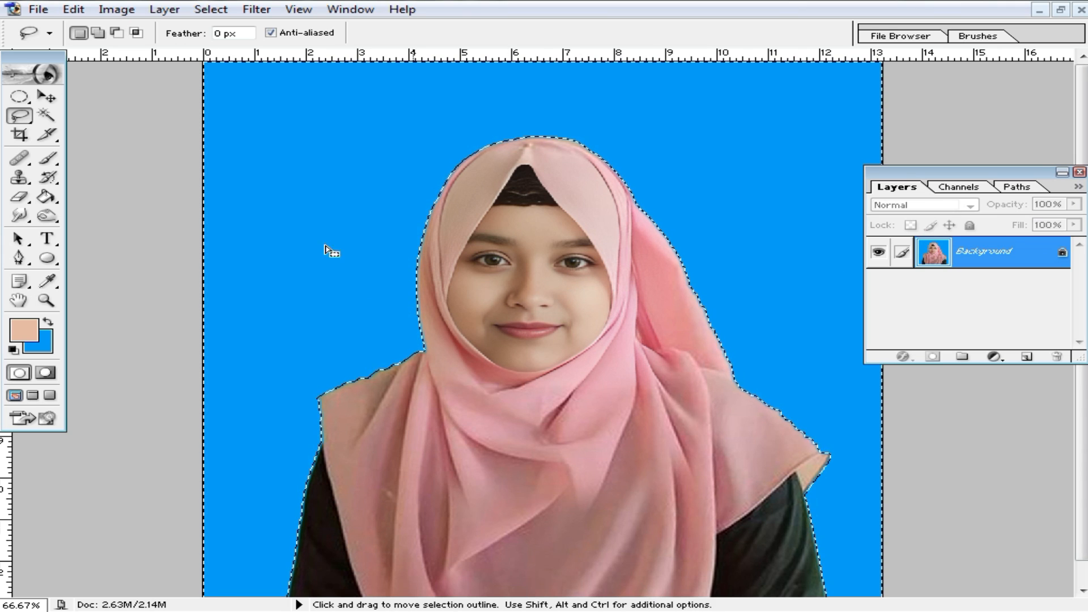
- Remove the selection and examine the woman's outline against the blue background
left_click(20, 97)
left_click(594, 357)
left_click(589, 357, "alt")
left_click(539, 386, "ctrl")
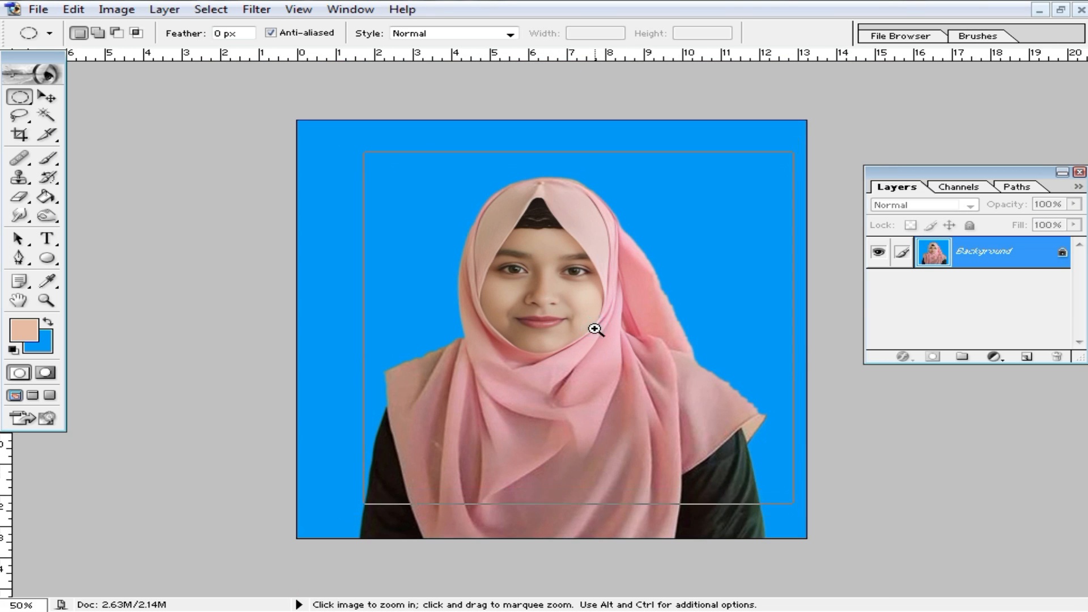
left_click(595, 328, "ctrl")
left_click_drag(619, 299, 609, 344)
left_click_drag(646, 374, 629, 308)
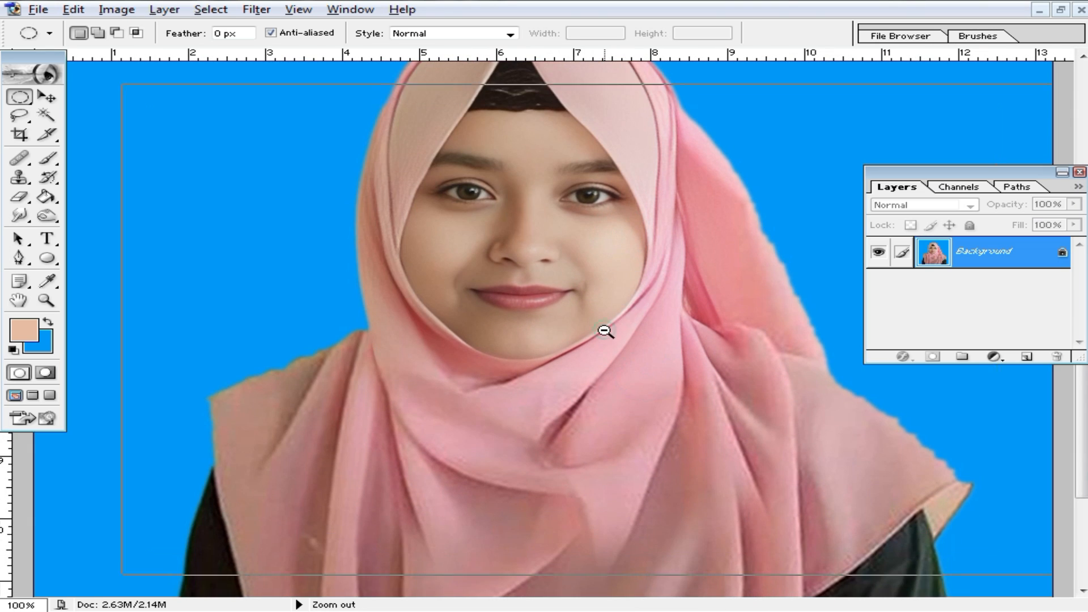
left_click(605, 331, "alt")
- Crop the picture to the woman's head and shoulders
left_click(21, 134)
left_click_drag(762, 424, 790, 474)
double_click(674, 375)
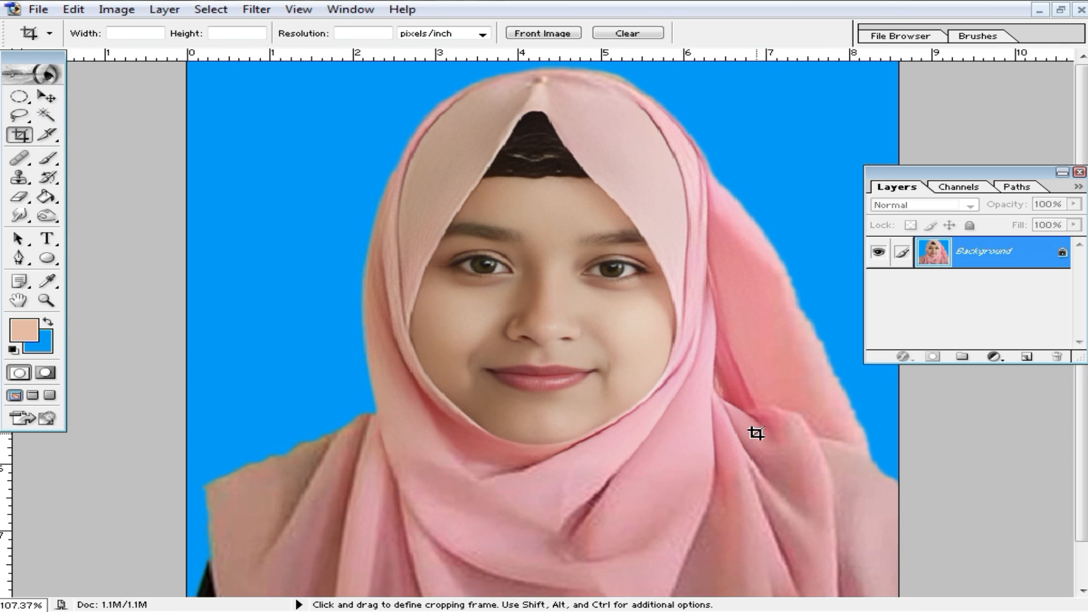
- Undo the crop and the blue fill to restore the green background, and remove the selection
key("ctrl+0")
left_click(695, 433, "alt")
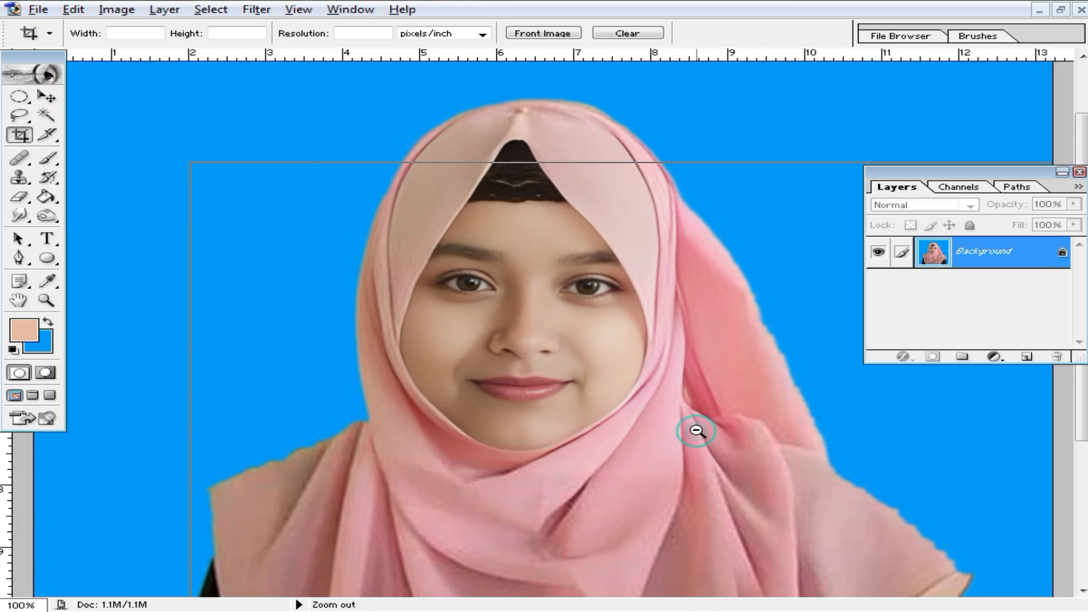
left_click(707, 409, "alt")
left_click(706, 410, "alt")
key("ctrl+alt+z")
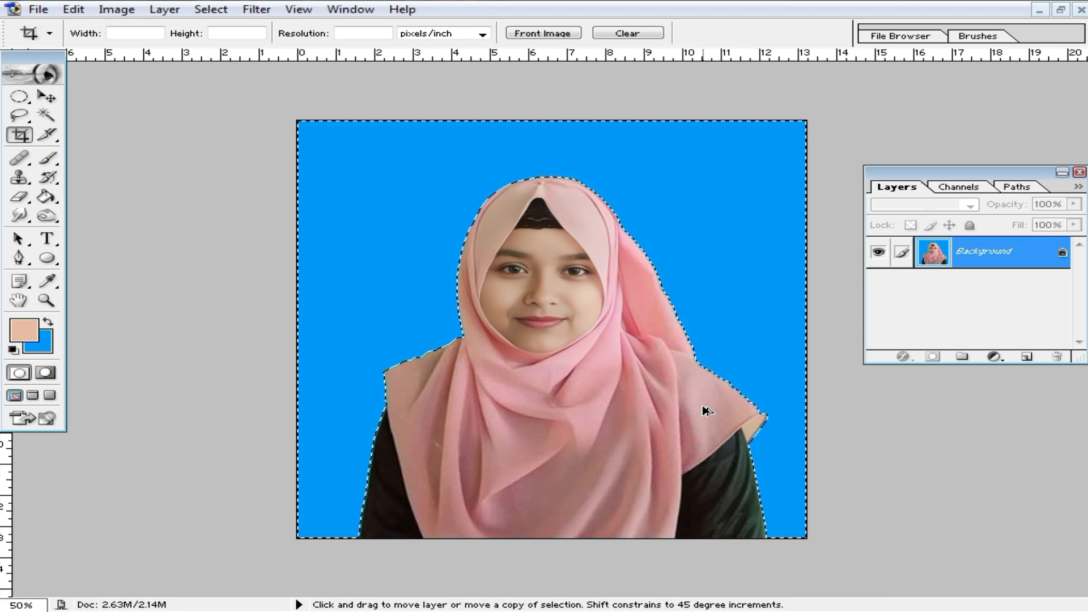
key("ctrl+alt+z")
left_click(15, 99)
left_click(603, 361)
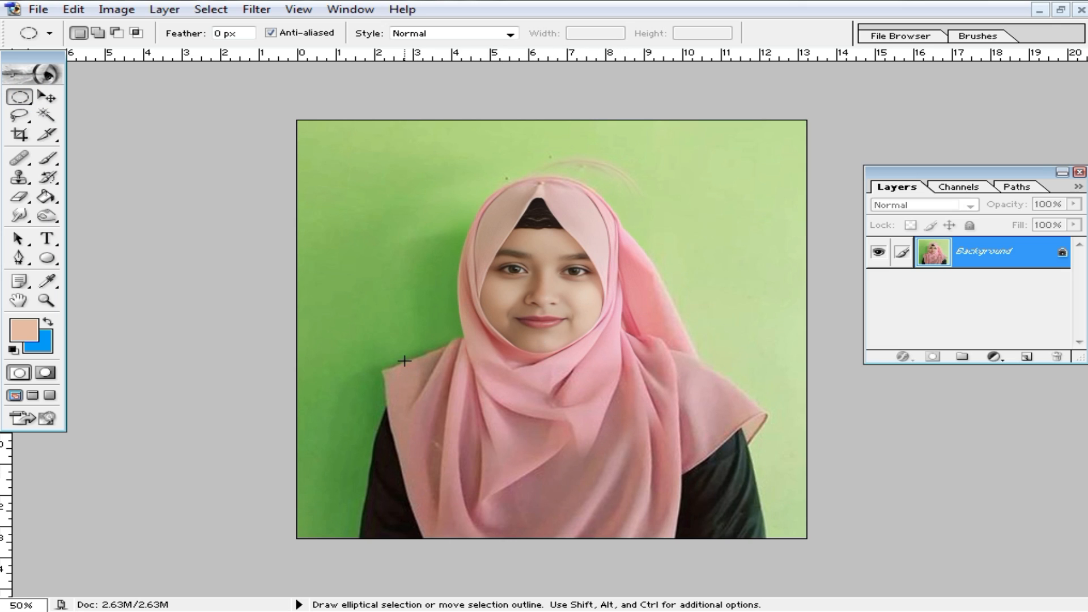
- Start a Pen tool path at the picture's lower edge and trace the left black sleeve up to the scarf
key("p")
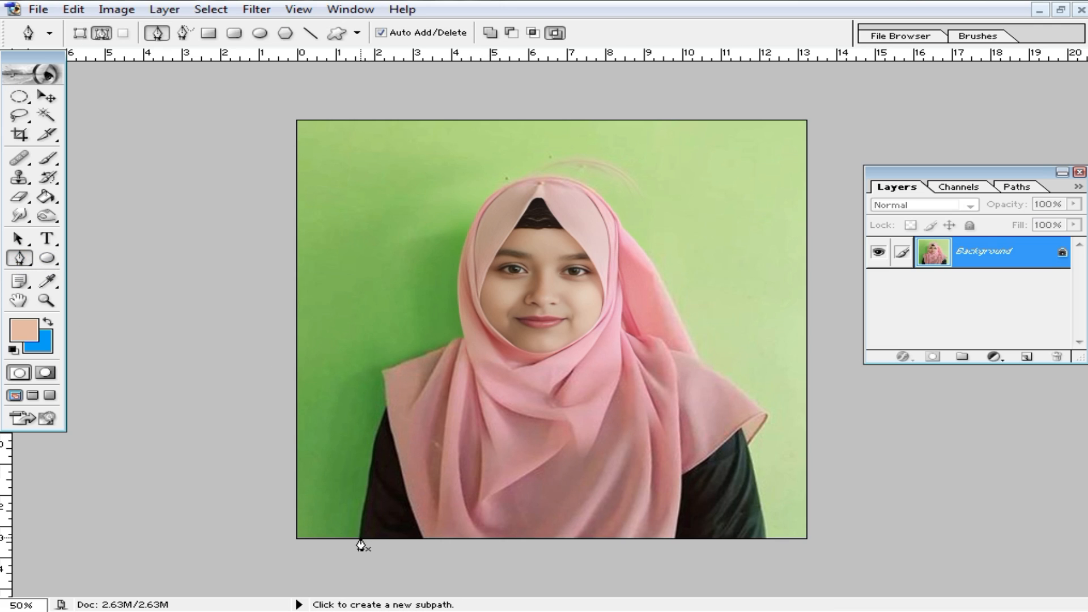
left_click(316, 457, "ctrl")
left_click(315, 456, "ctrl")
left_click(316, 457, "ctrl")
left_click_drag(154, 475, 247, 471)
left_click(282, 429)
left_click(291, 357)
left_click_drag(346, 209, 351, 332)
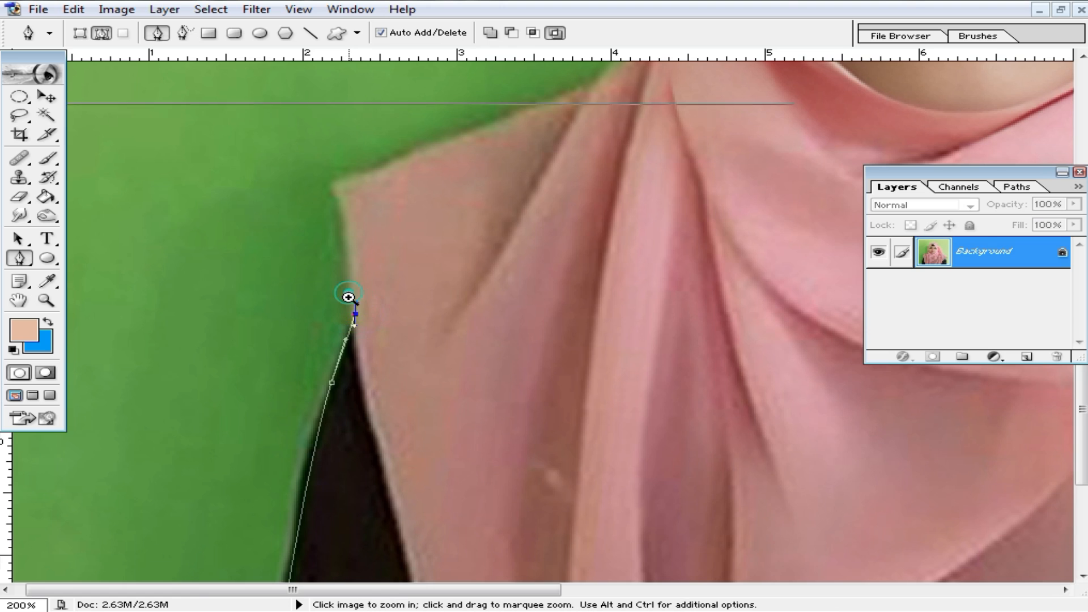
- Continue the path around the scarf's left shoulder corner and along the shoulder to the neck
left_click(381, 284, "ctrl")
left_click_drag(421, 297, 452, 435)
left_click_drag(508, 357, 507, 353)
left_click_drag(519, 332, 532, 417)
left_click_drag(610, 393, 350, 482)
left_click_drag(639, 364, 557, 415)
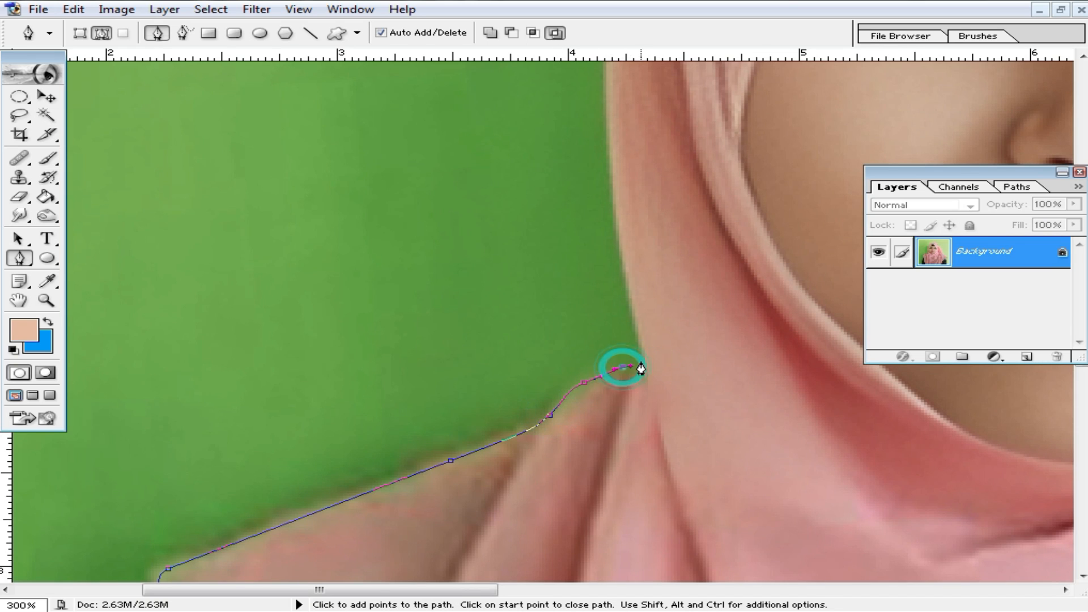
- Trace the path up the left side of the headscarf from the neck towards the crown
left_click_drag(639, 347, 606, 432)
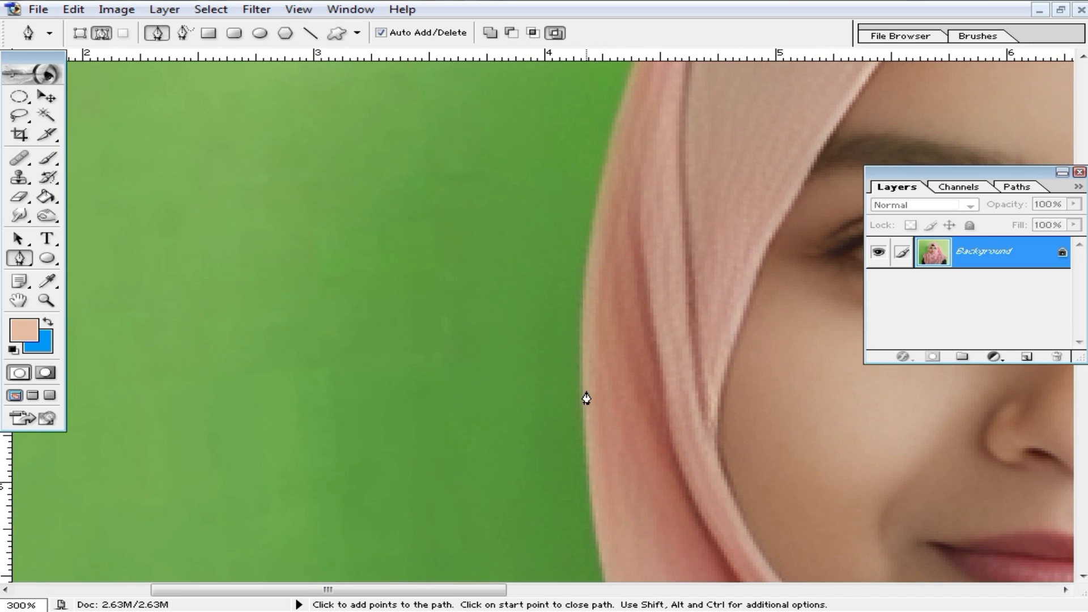
left_click_drag(620, 165, 624, 261)
left_click_drag(683, 204, 580, 395)
left_click_drag(628, 269, 676, 223)
left_click_drag(676, 223, 461, 331)
left_click_drag(596, 319, 439, 369)
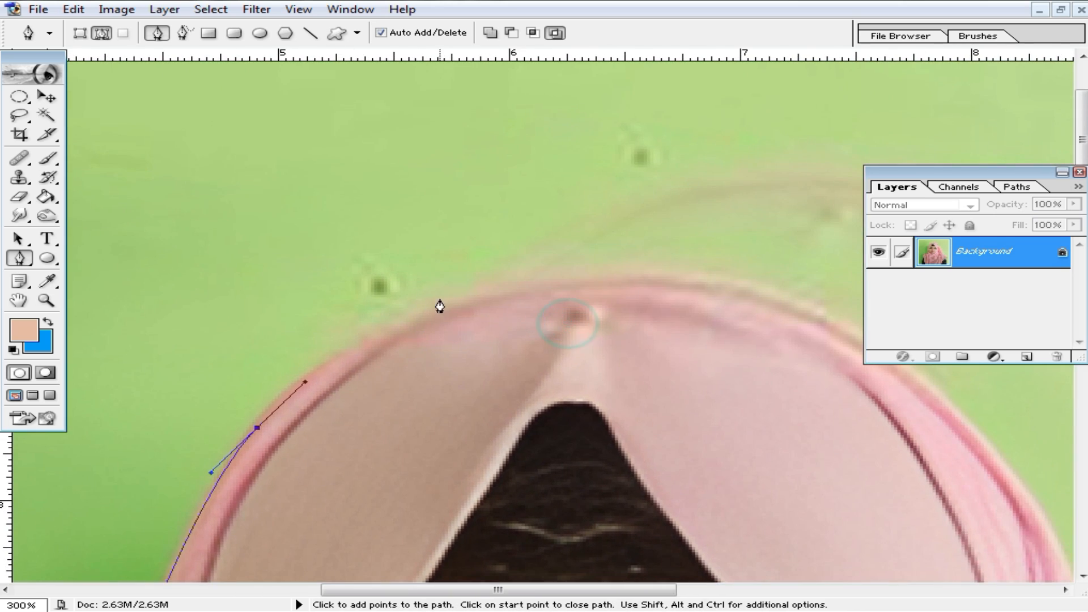
- Curve the path over the headscarf's crown and down its upper-right edge
left_click_drag(503, 288, 526, 280)
left_click_drag(683, 307, 418, 291)
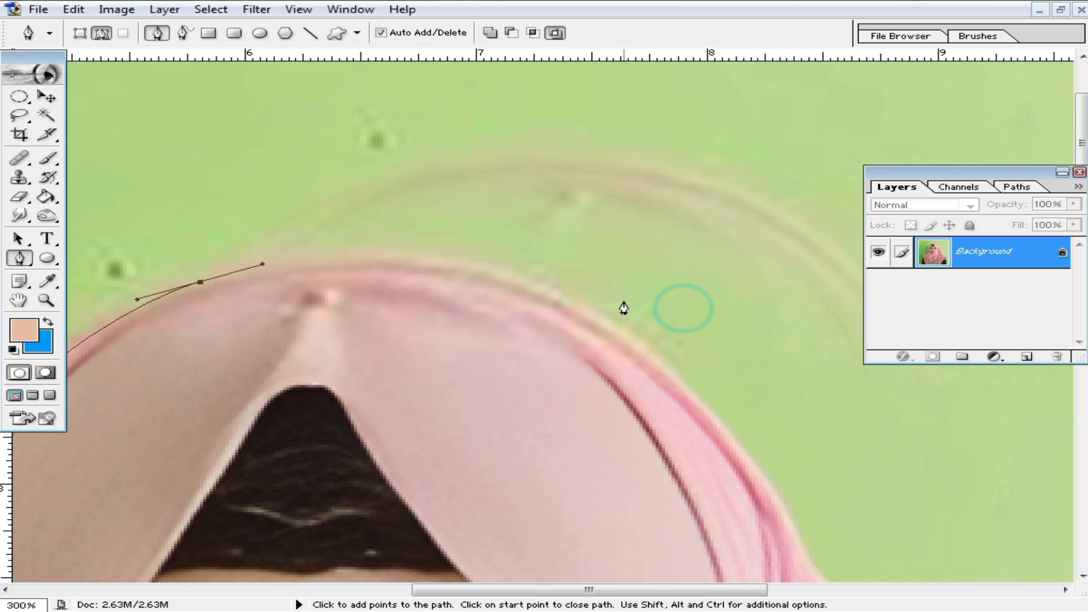
left_click_drag(560, 299, 706, 358)
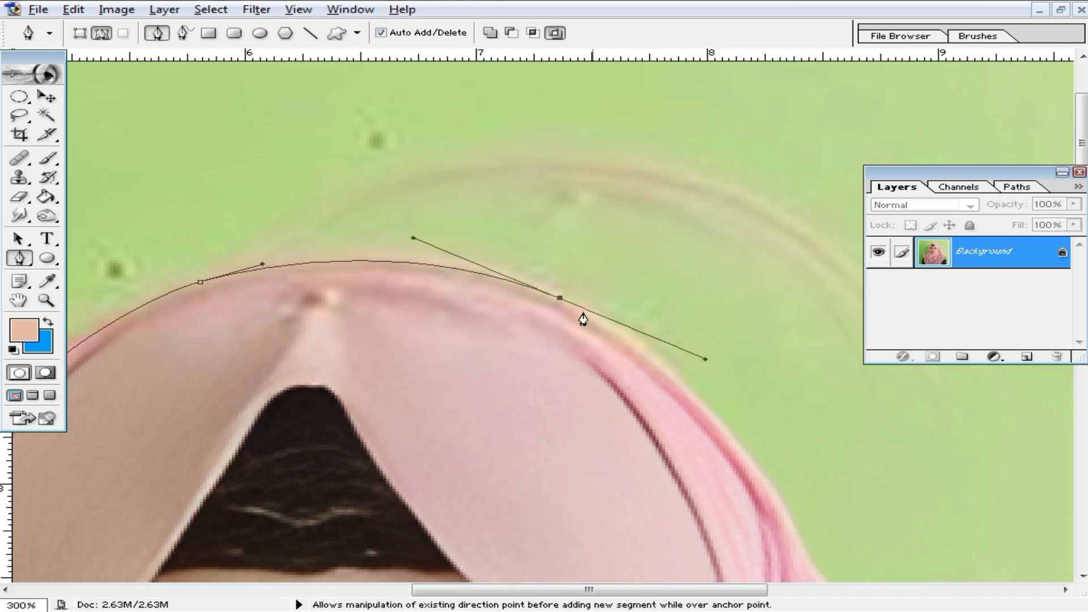
left_click_drag(685, 413, 573, 375)
left_click_drag(609, 469, 540, 326)
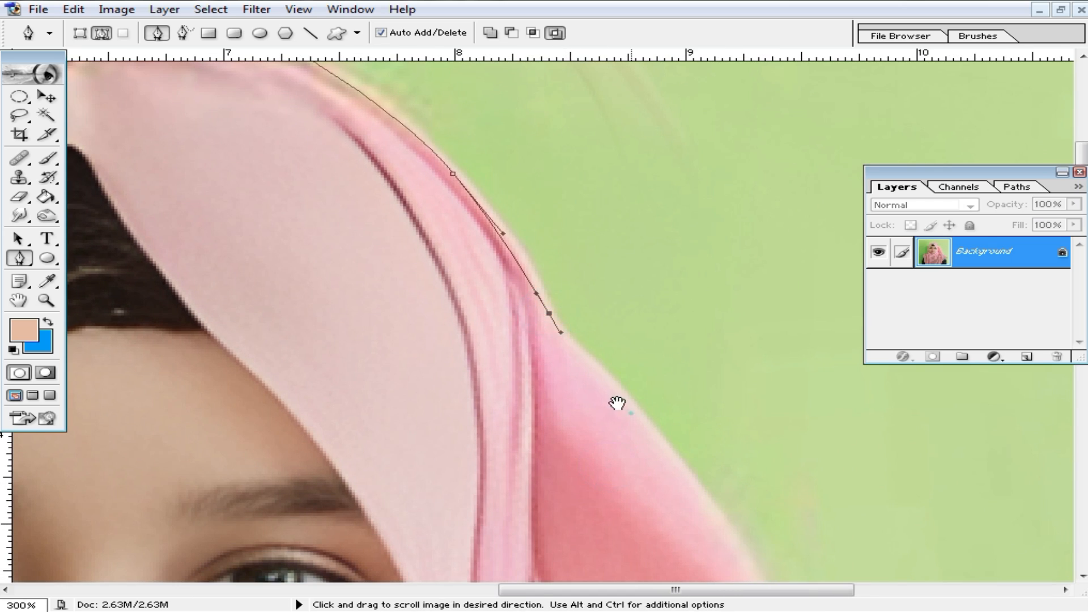
- Continue the path down the outer edge of the scarf's hanging right side to the shoulder
left_click_drag(549, 401, 388, 281)
left_click(552, 408, "alt")
left_click_drag(607, 430, 540, 382)
left_click_drag(508, 327, 528, 365)
left_click(537, 374, "alt")
left_click_drag(612, 445, 879, 393)
left_click(864, 377, "ctrl")
left_click_drag(592, 345, 621, 395)
left_click_drag(658, 452, 659, 453)
left_click(673, 462)
- Trace the right shoulder, scarf tip and sleeve, and loop the path outside the canvas back to its starting point
left_click(752, 494, "alt")
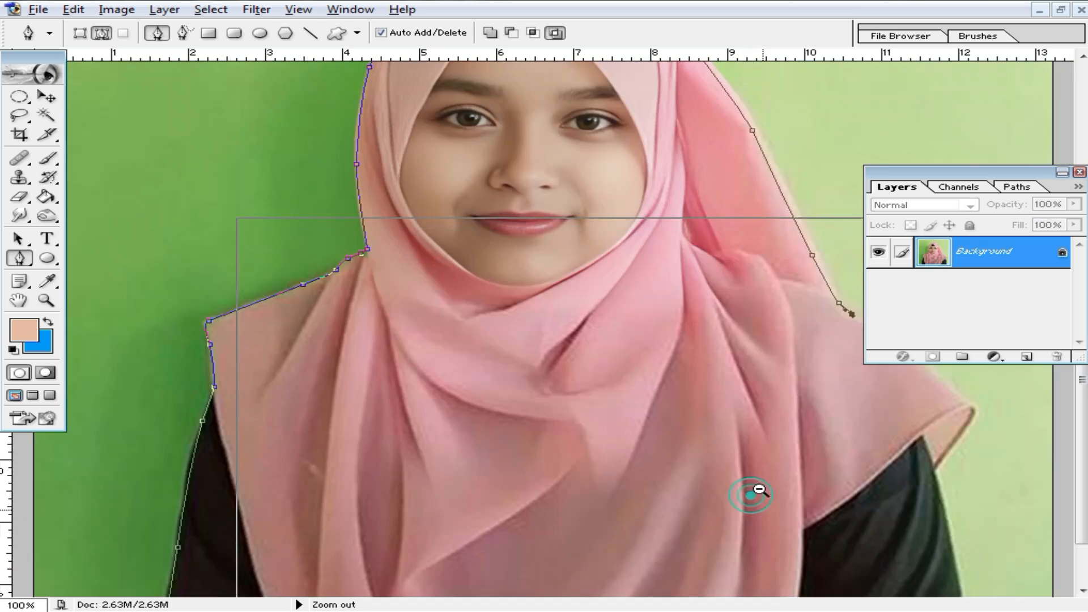
left_click(755, 492, "alt")
left_click(843, 387, "ctrl")
left_click(882, 406, "ctrl")
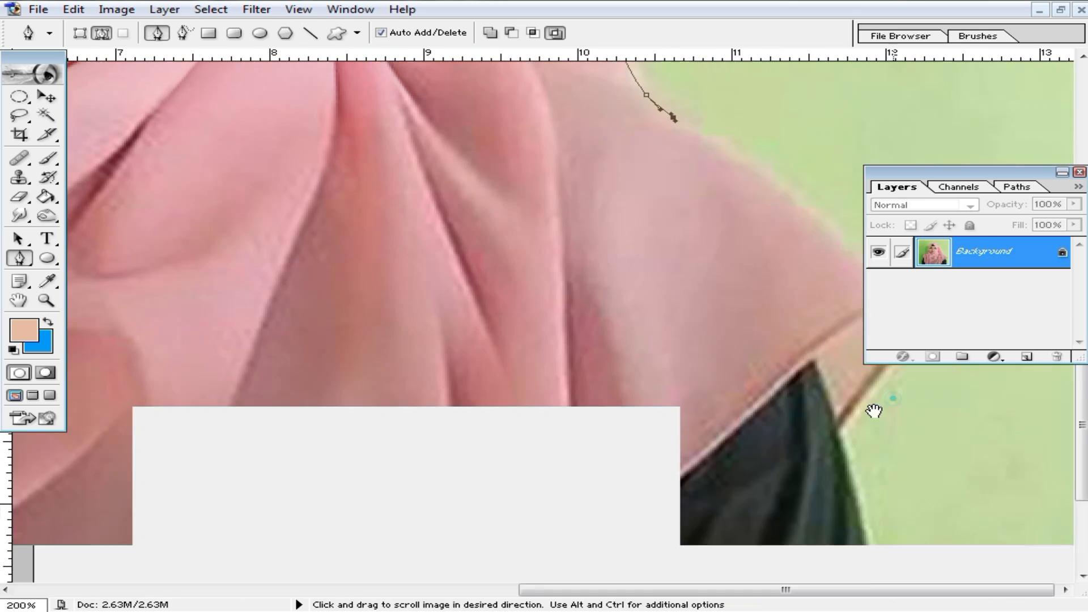
left_click_drag(840, 339, 808, 497)
left_click(897, 451)
left_click_drag(903, 509, 936, 407)
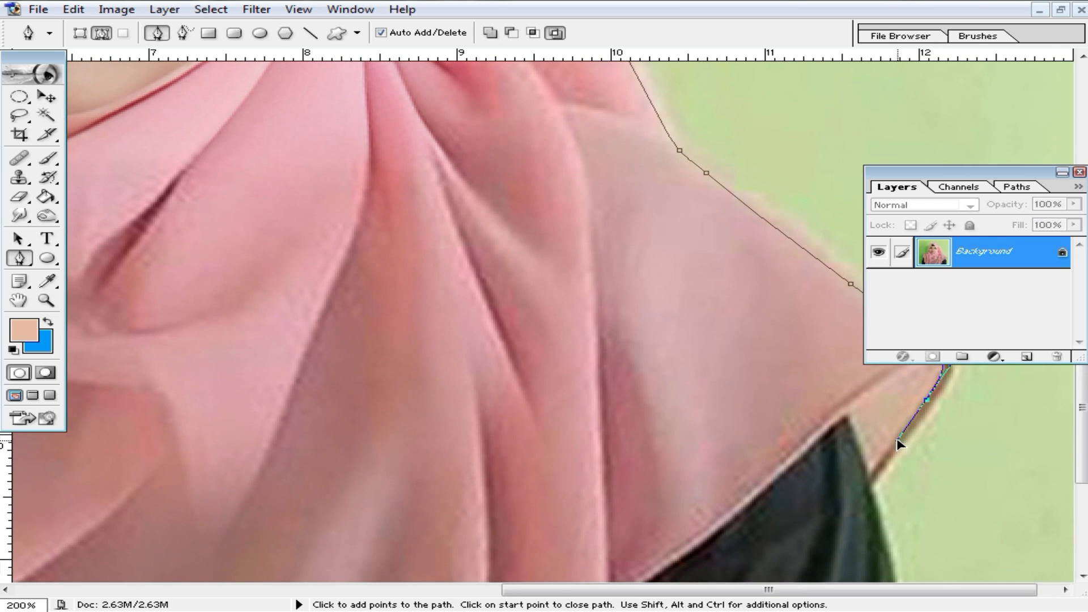
left_click(422, 468)
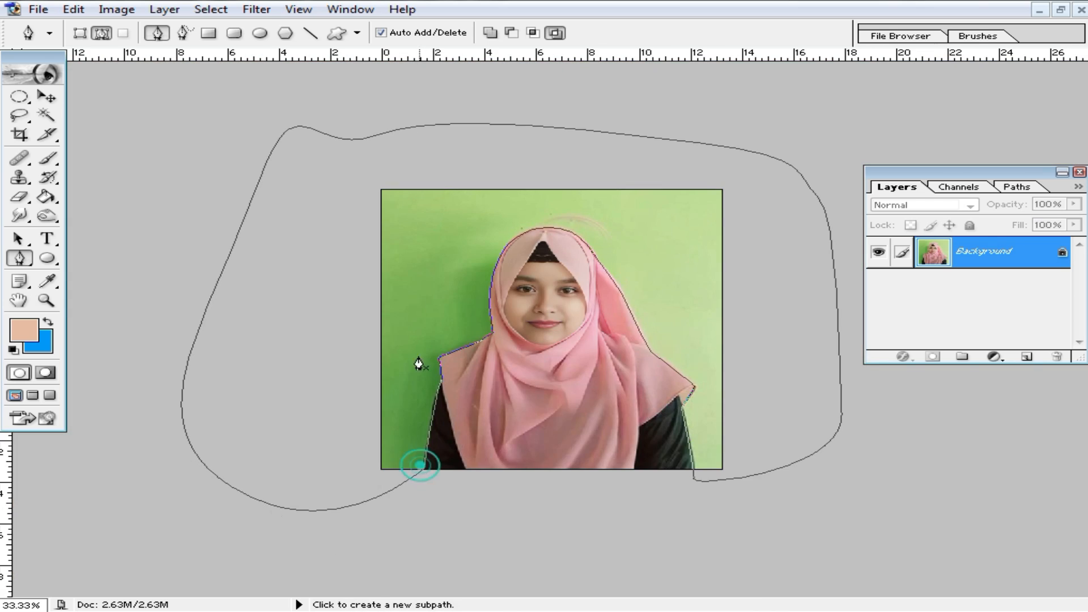
- Convert the closed path into a selection and undo the conversion
right_click(397, 269)
left_click(492, 352)
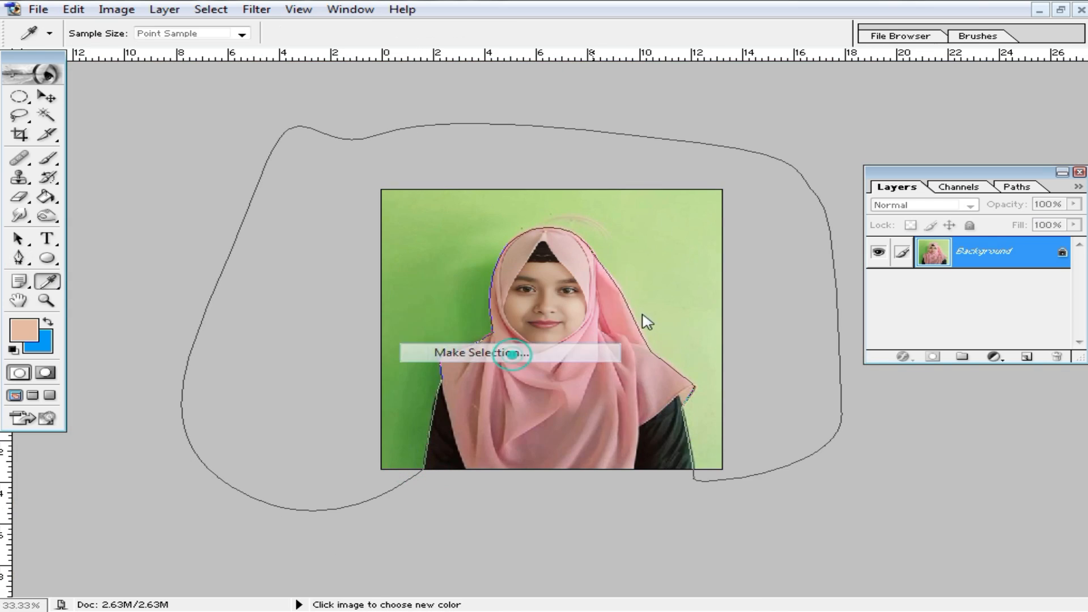
left_click(875, 258)
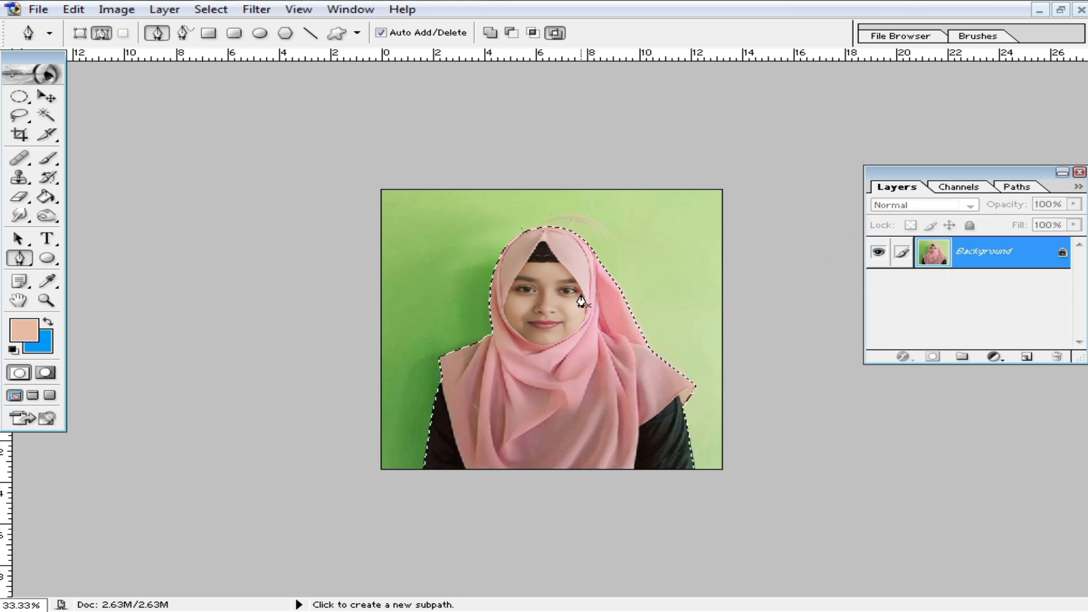
key("ctrl+alt+z")
- Close the background path and convert it into a new anti-aliased selection with a 1.5-pixel feather
left_click(423, 468)
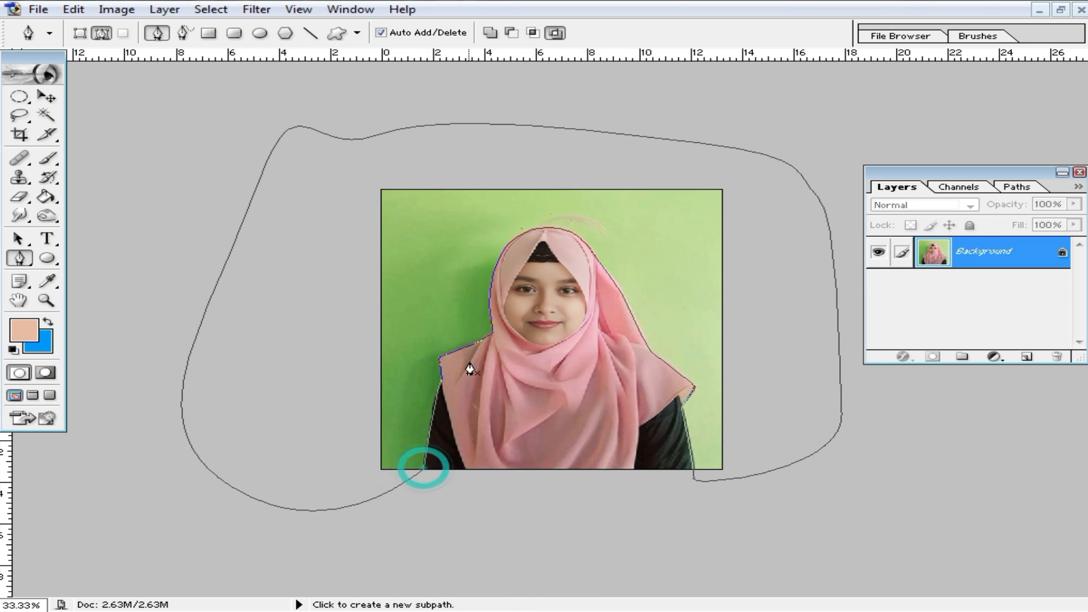
right_click(421, 259)
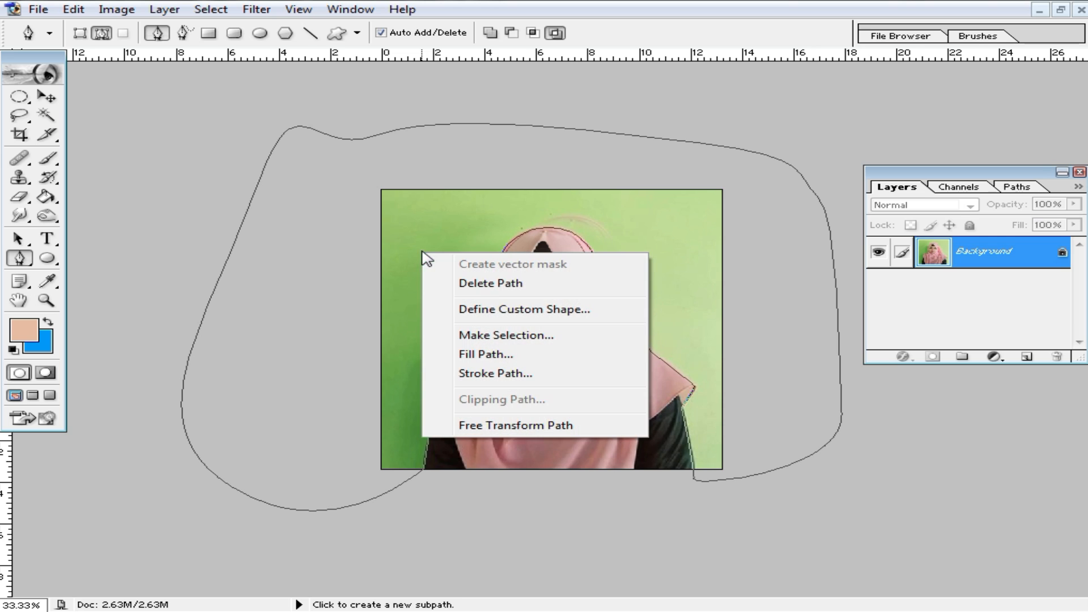
left_click(533, 336)
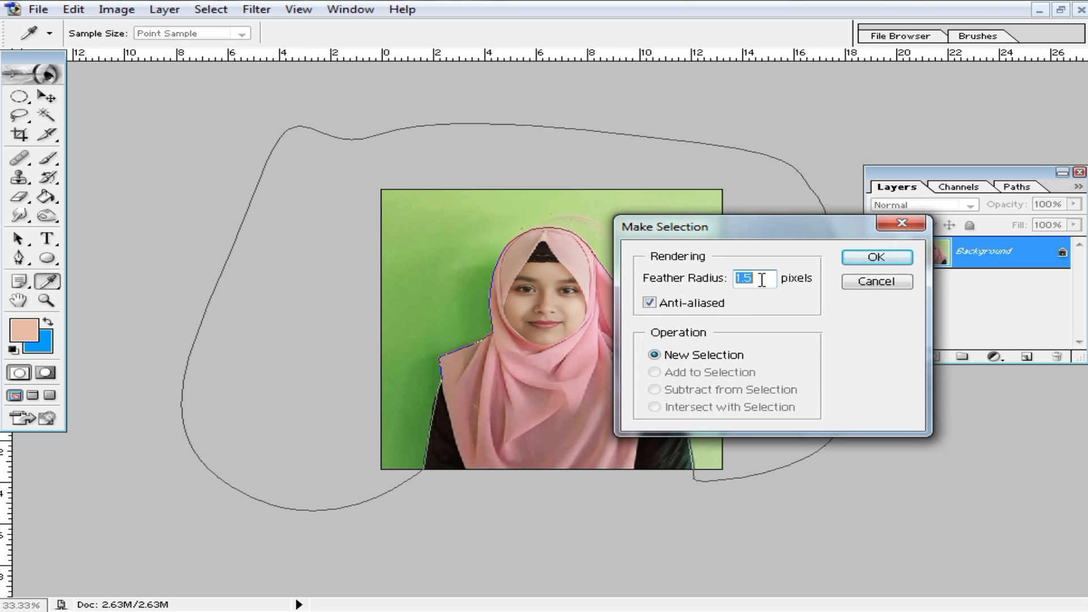
left_click(893, 262)
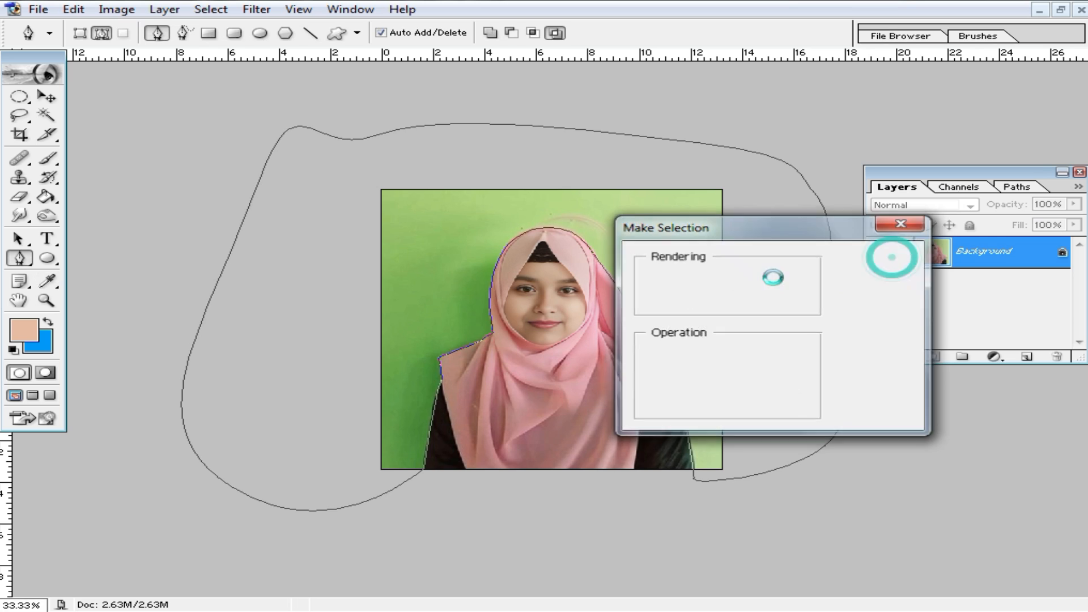
- Clear the selected green background to the blue background colour and deselect
key("Delete")
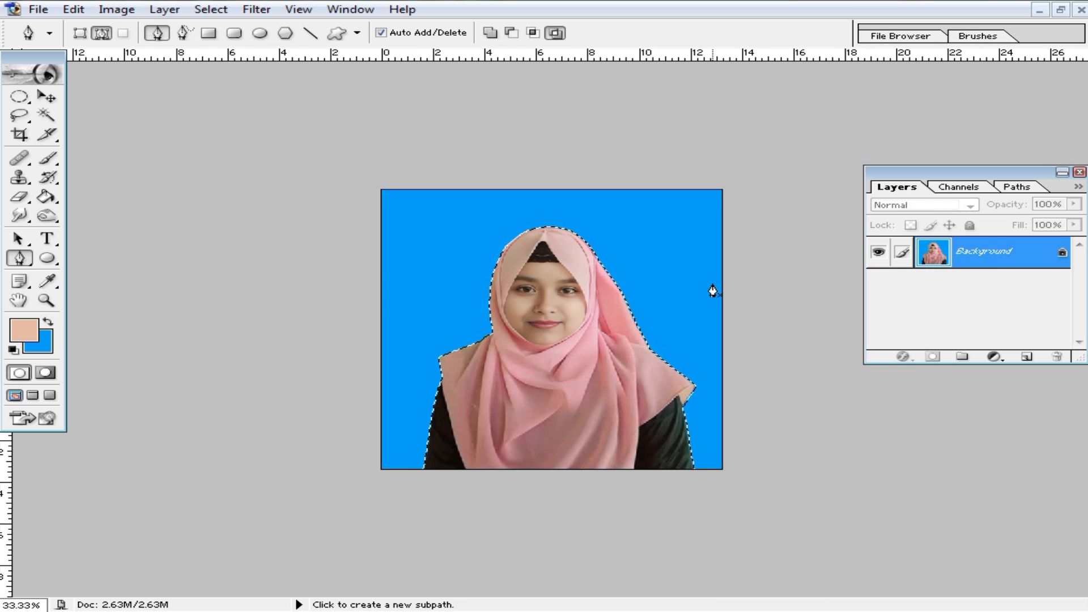
key("m")
key("ctrl+d")
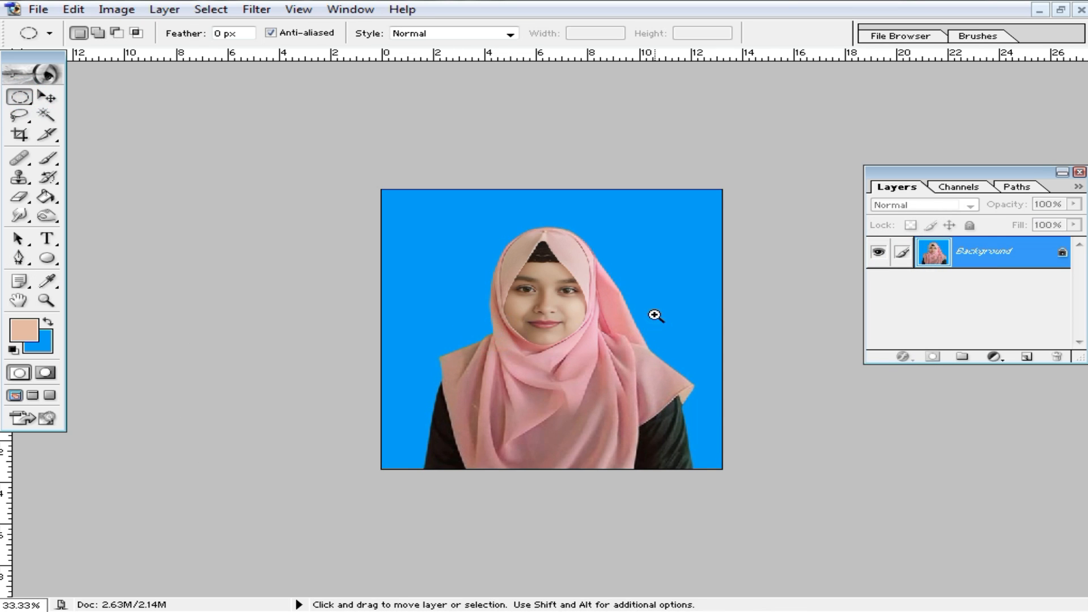
- Try tracing a pen path down the inner fold of the scarf's hanging right side and across the shoulder's upper edge
left_click(655, 314, "ctrl")
left_click(654, 314, "ctrl")
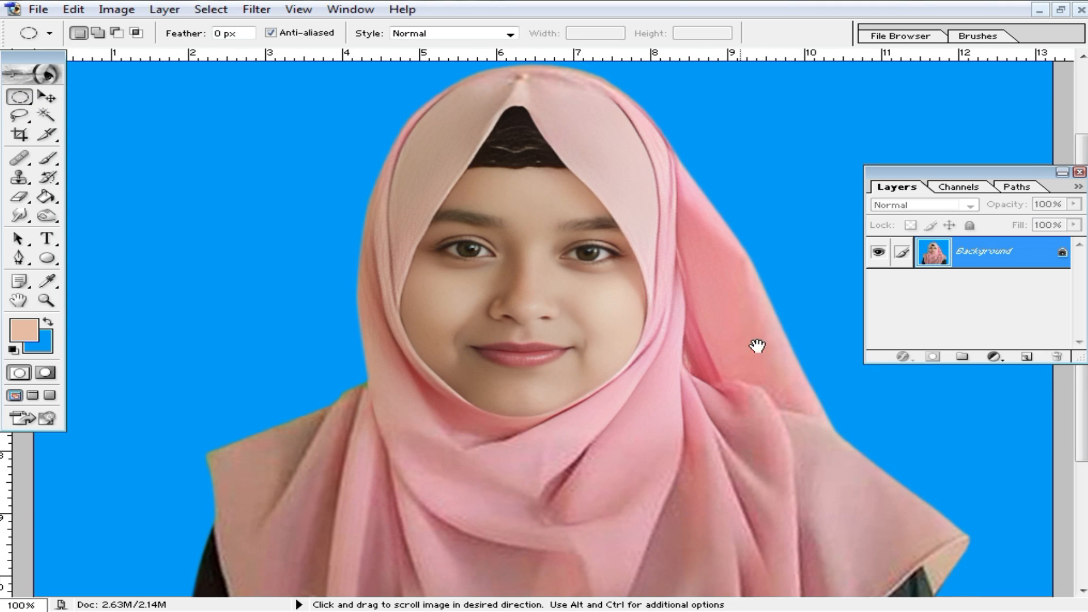
left_click_drag(757, 345, 763, 360)
left_click(774, 343, "ctrl")
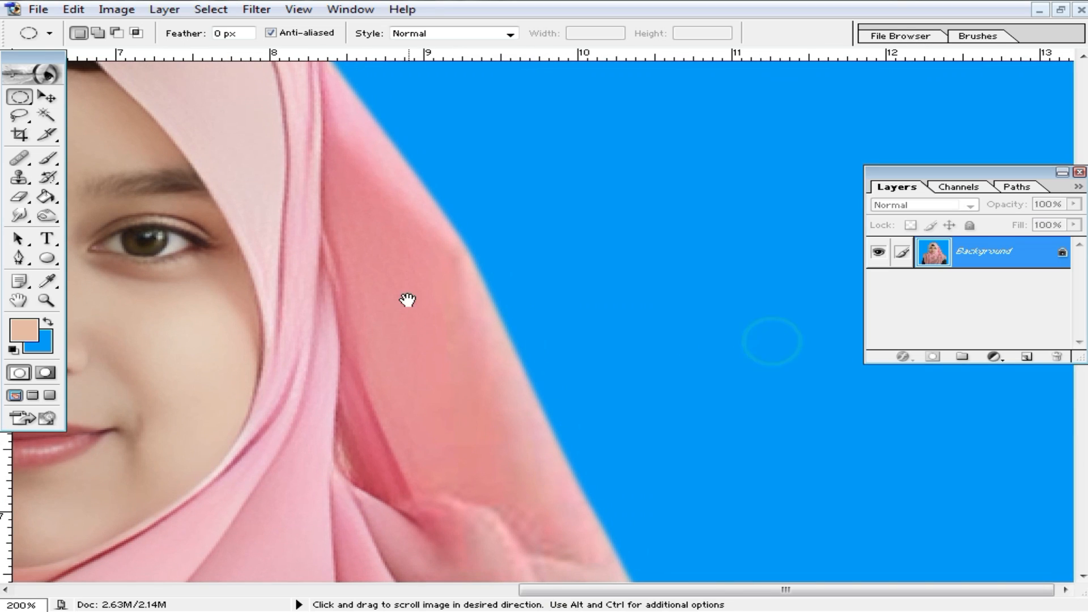
left_click(570, 352, "alt")
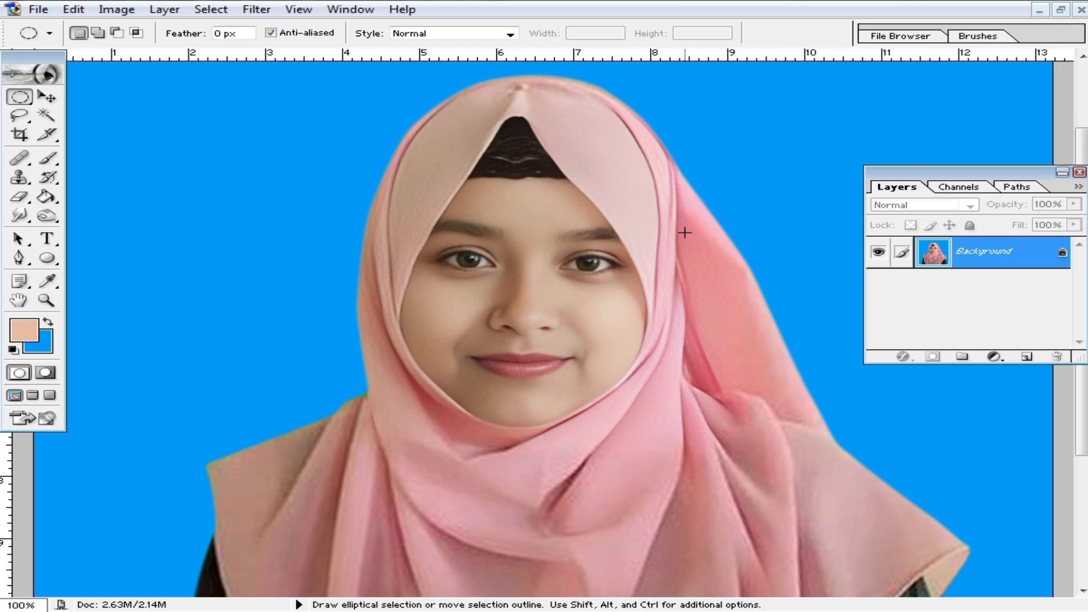
key("p")
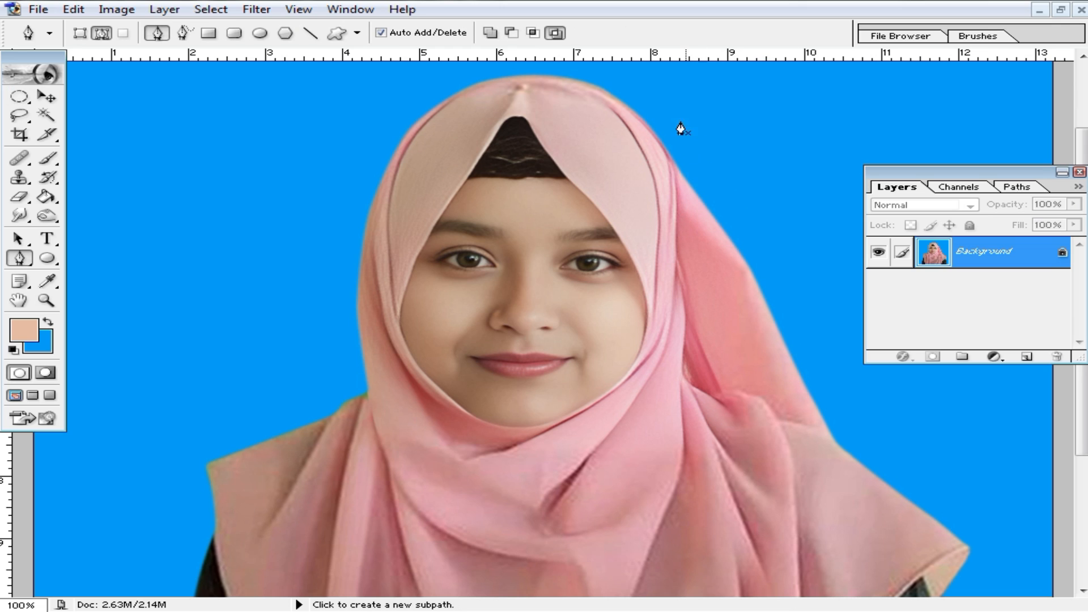
left_click_drag(688, 104, 696, 120)
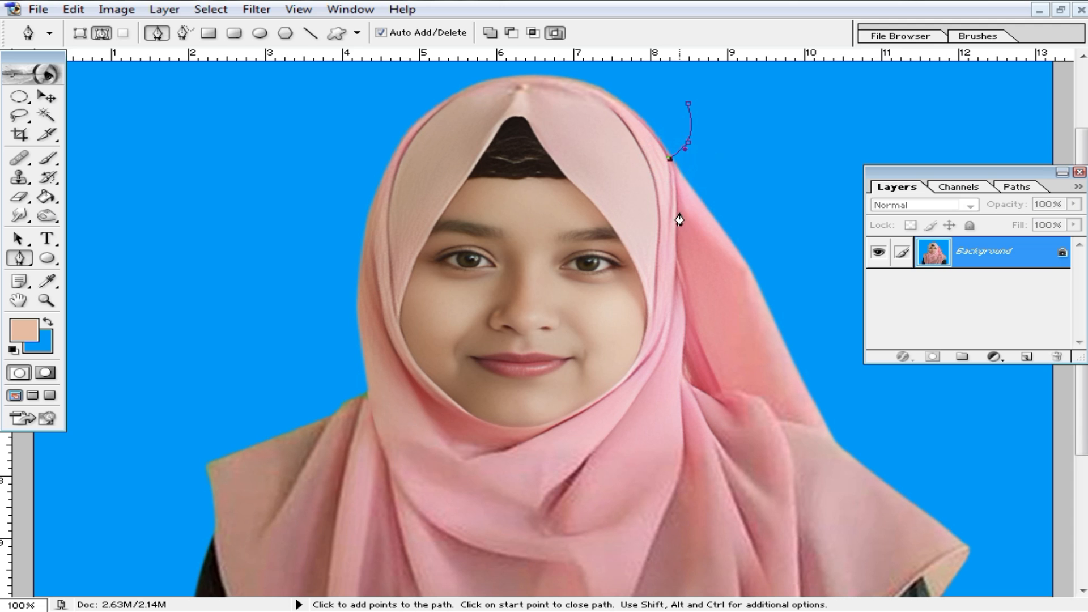
left_click(691, 311)
left_click(716, 388)
left_click_drag(768, 404, 774, 415)
left_click(784, 421)
left_click(805, 425)
left_click(820, 434)
left_click(839, 443)
- Loop the path through the blue background back to its start and convert it into a selection with a 1.5-pixel feather
left_click(885, 441)
left_click_drag(871, 383, 847, 341)
left_click(765, 168)
left_click(688, 104)
right_click(747, 244)
left_click(827, 322)
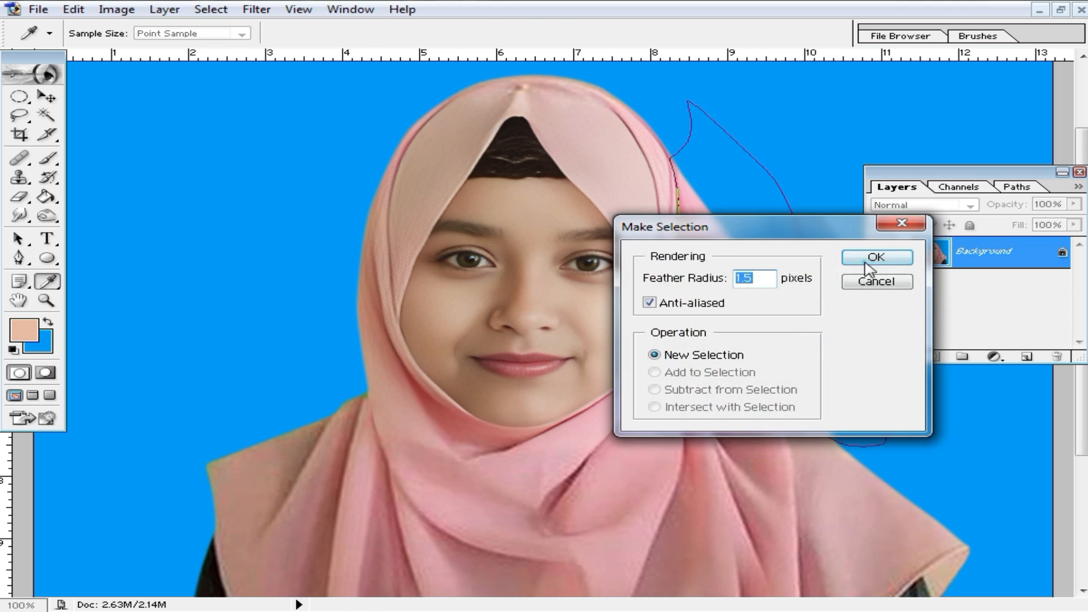
left_click(876, 257)
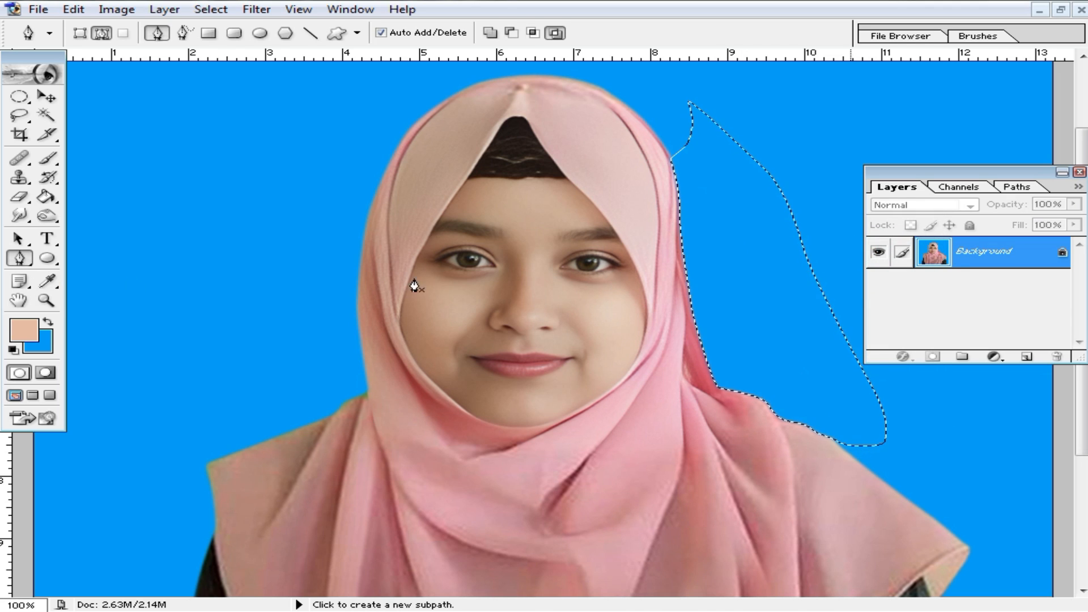
- Try removing the selected scarf flap by clearing it to blue, deselect, and inspect the new edge up close
left_click(19, 99)
left_click(522, 255)
left_click(600, 318, "alt")
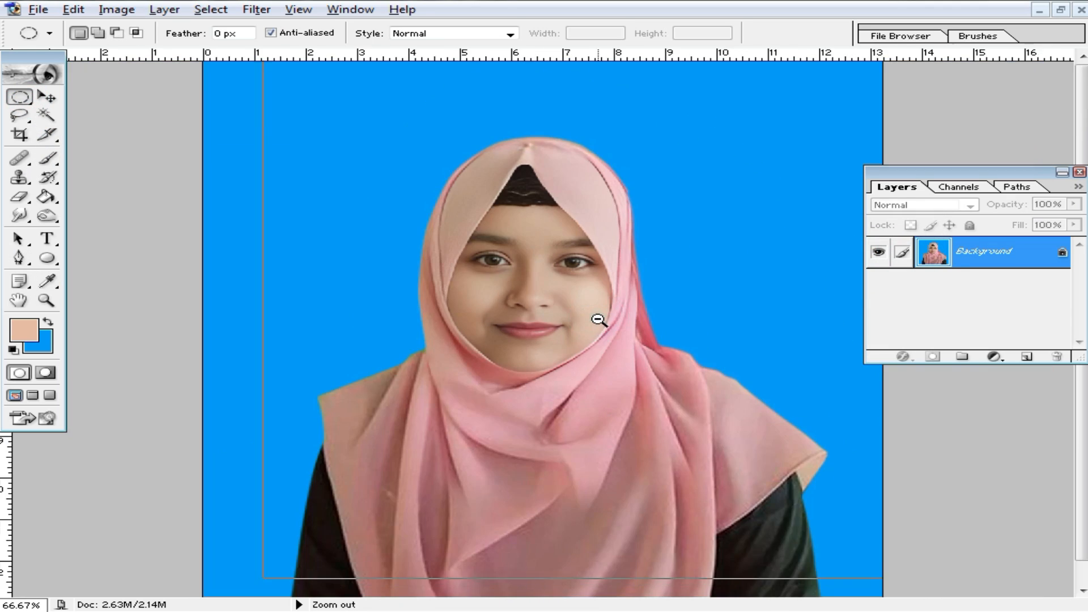
left_click(599, 318, "alt")
left_click(575, 326, "ctrl")
left_click(563, 319, "ctrl")
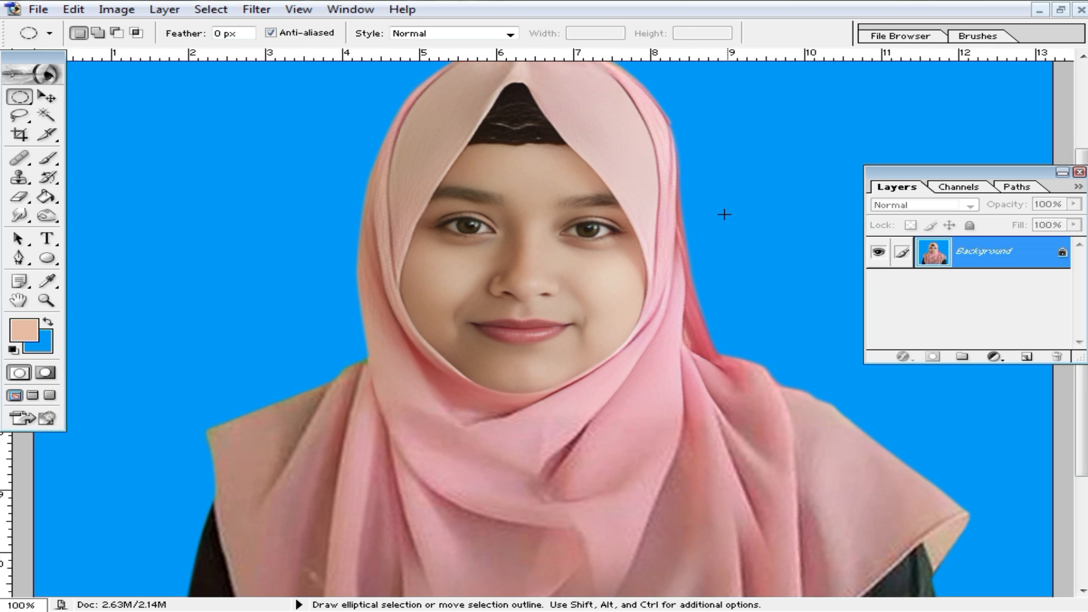
scroll(720, 283, "up", 2)
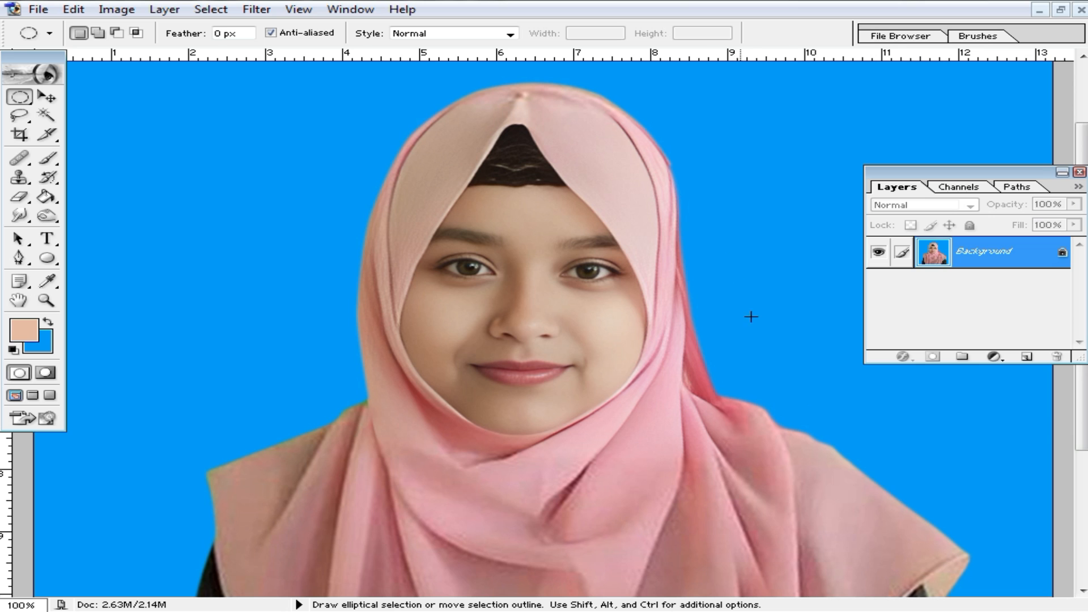
left_click(548, 332, "alt")
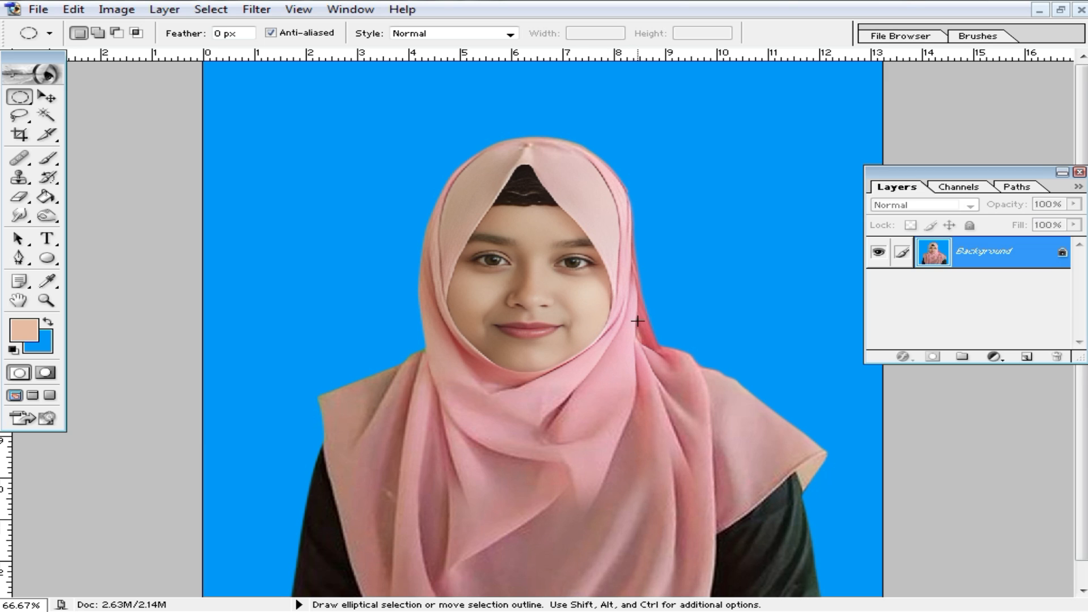
- Undo the removal of the scarf flap and its selection
key("ctrl+alt+z")
key("ctrl+alt+z")
key("ctrl+alt+z")
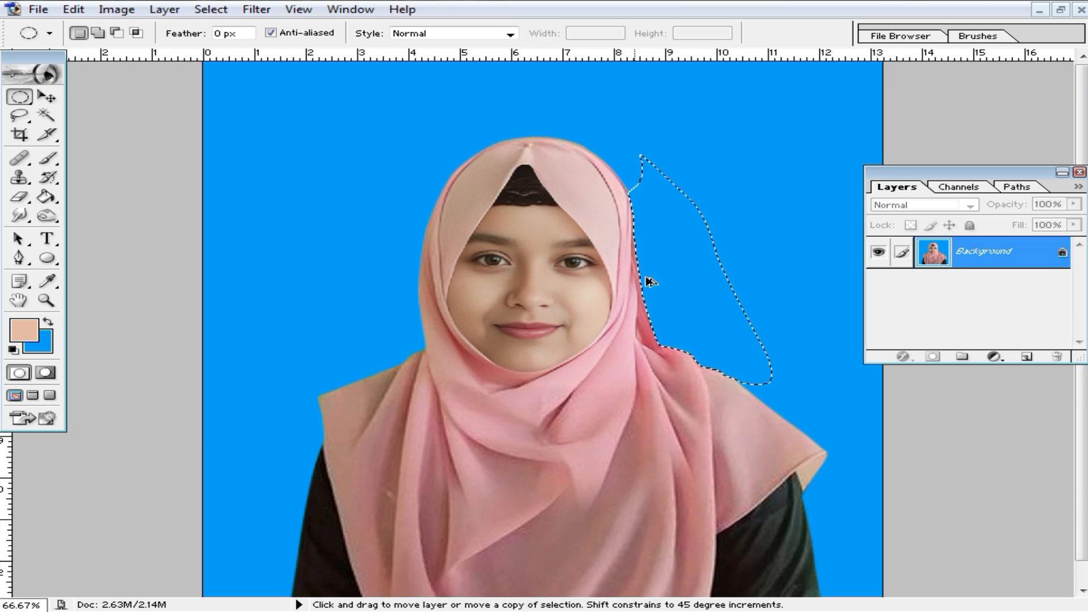
left_click(691, 261, "ctrl")
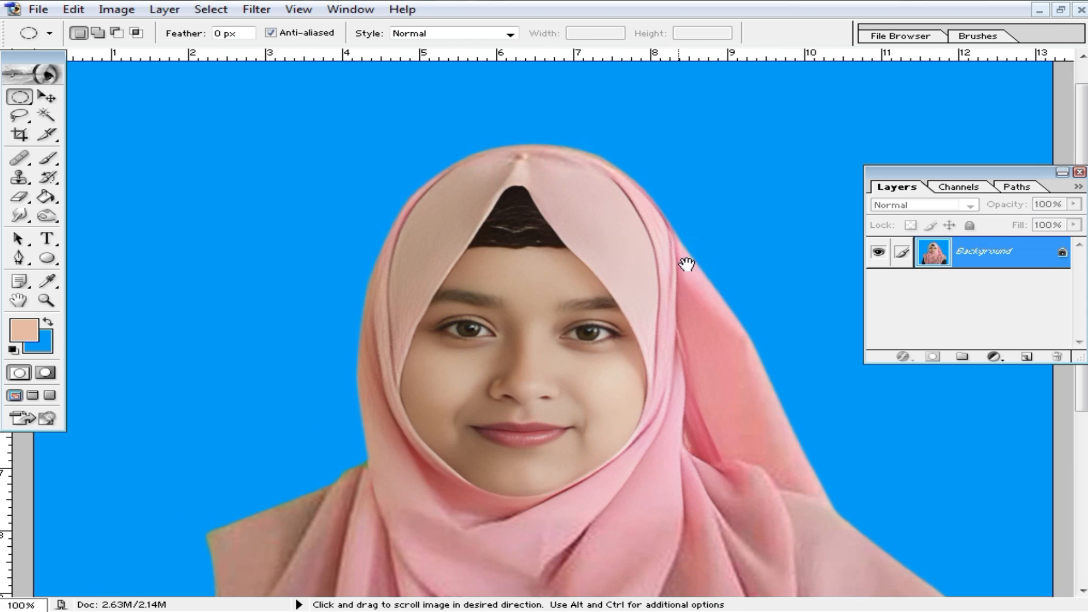
- Try cutting away the hanging scarf flap with a freehand Lasso selection from the head's edge down to the shoulder
left_click(20, 115)
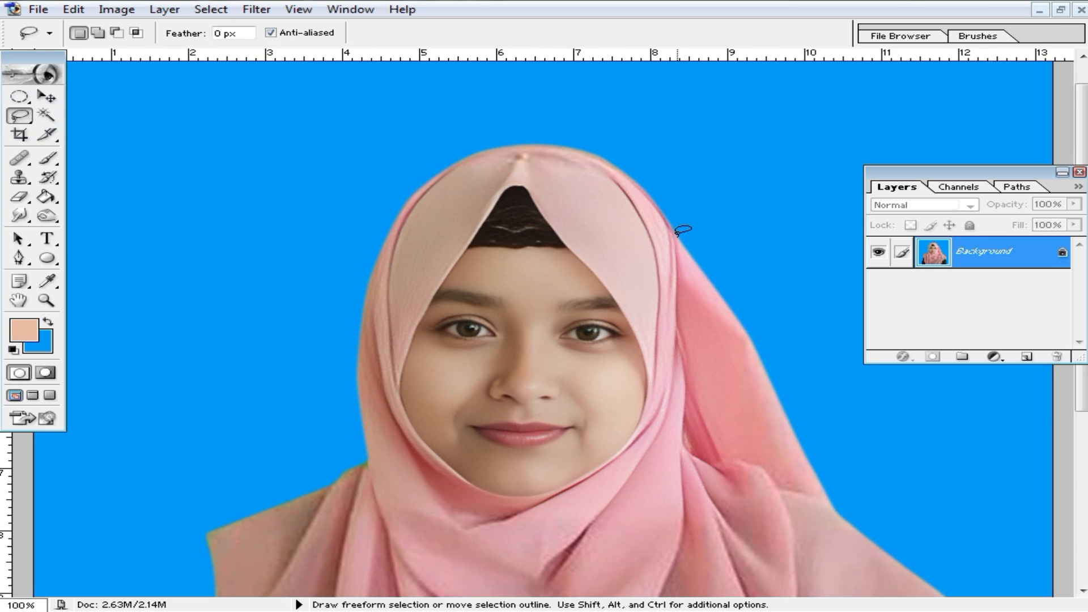
left_click_drag(675, 239, 682, 273)
mouse_move(733, 440)
left_mouse_down()
mouse_move(785, 490)
mouse_move(828, 503)
mouse_move(884, 469)
mouse_move(828, 300)
mouse_move(695, 205)
left_mouse_up()
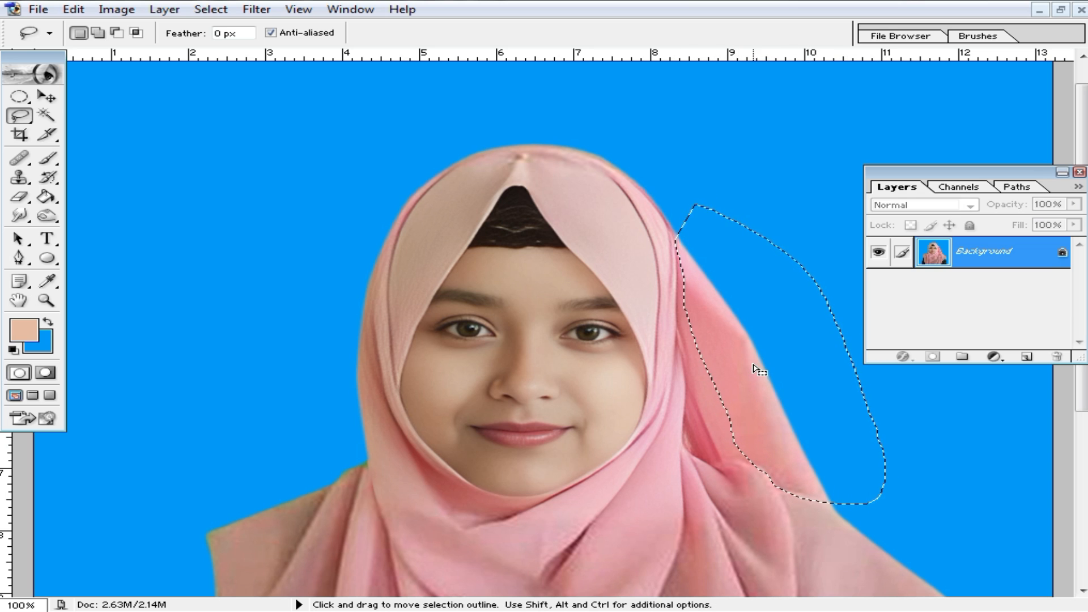
key("ctrl+alt+z")
key("ctrl+alt+z")
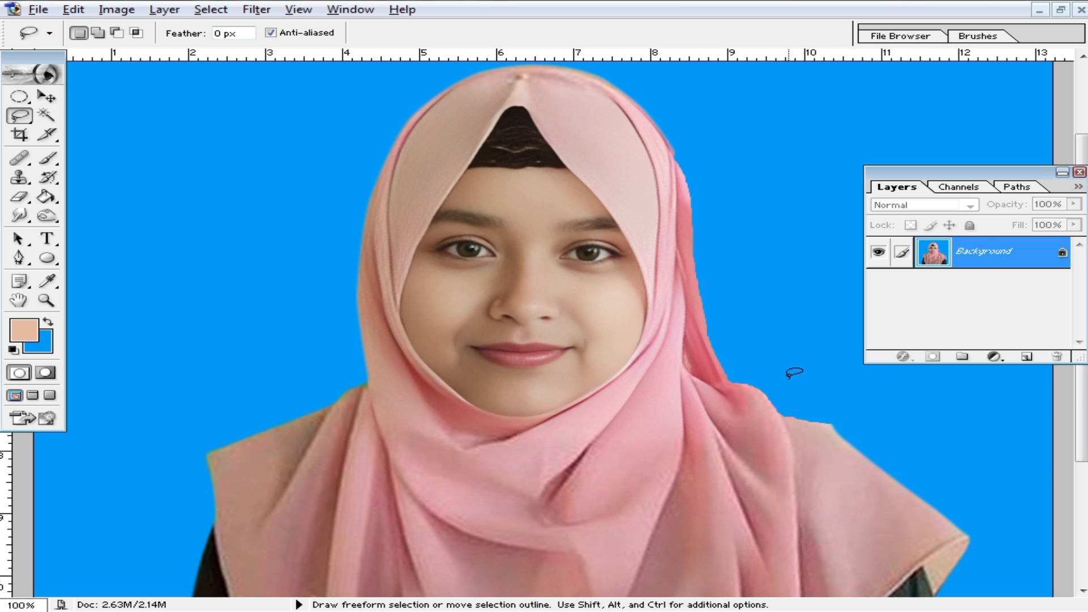
- Undo the lasso cut to restore the scarf's hanging flap
key("ctrl+alt+z")
key("ctrl+alt+z")
key("ctrl+alt+z")
left_click(711, 349, "ctrl+alt")
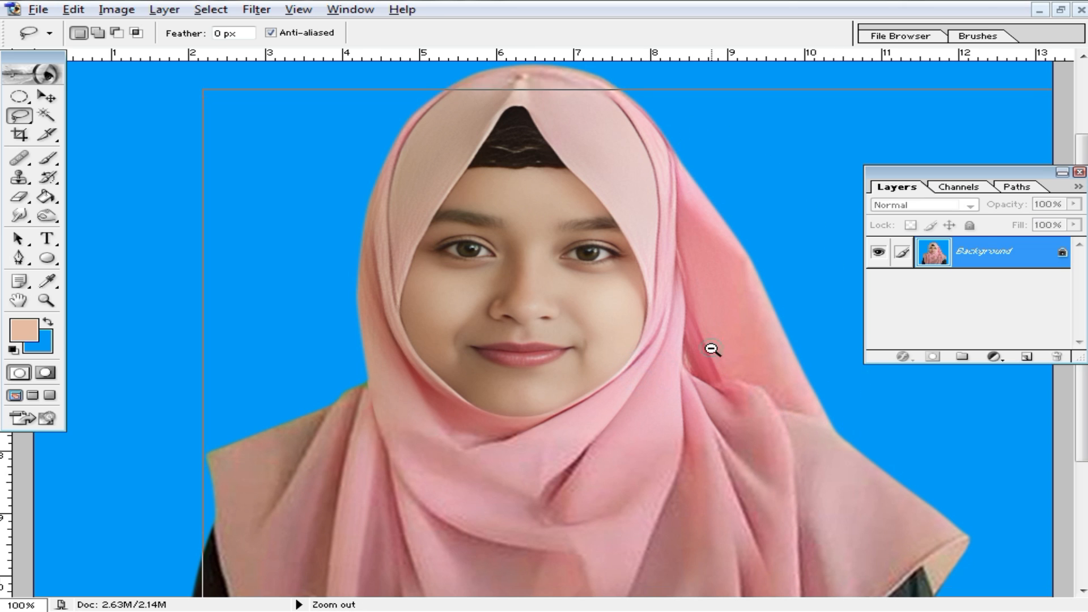
- Start a pen path at the headscarf's upper-right edge and curve it down the inner fold beside the face
left_click(669, 304, "ctrl")
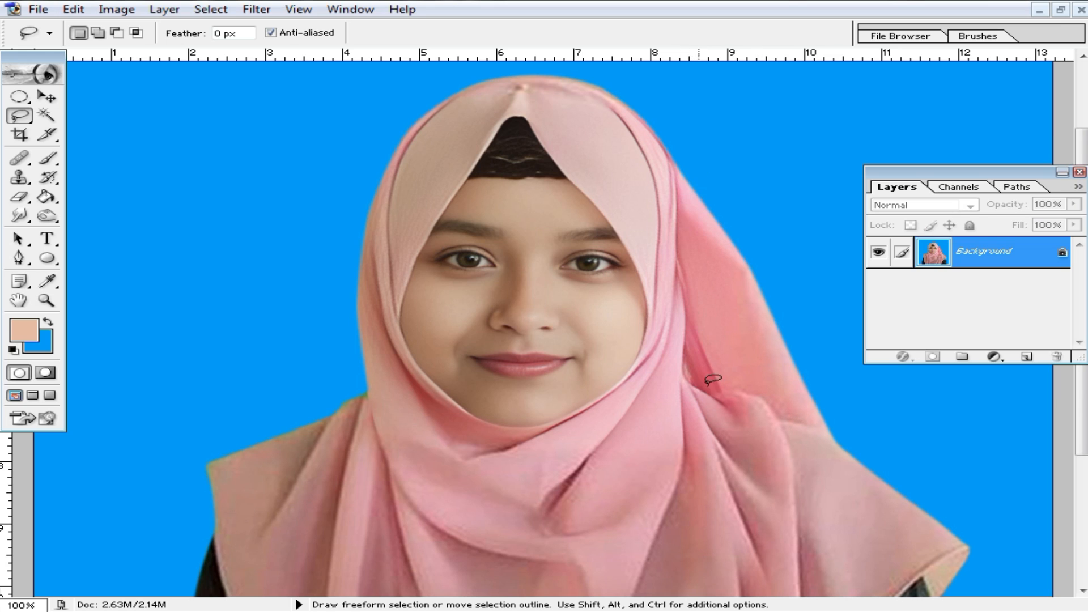
key("p")
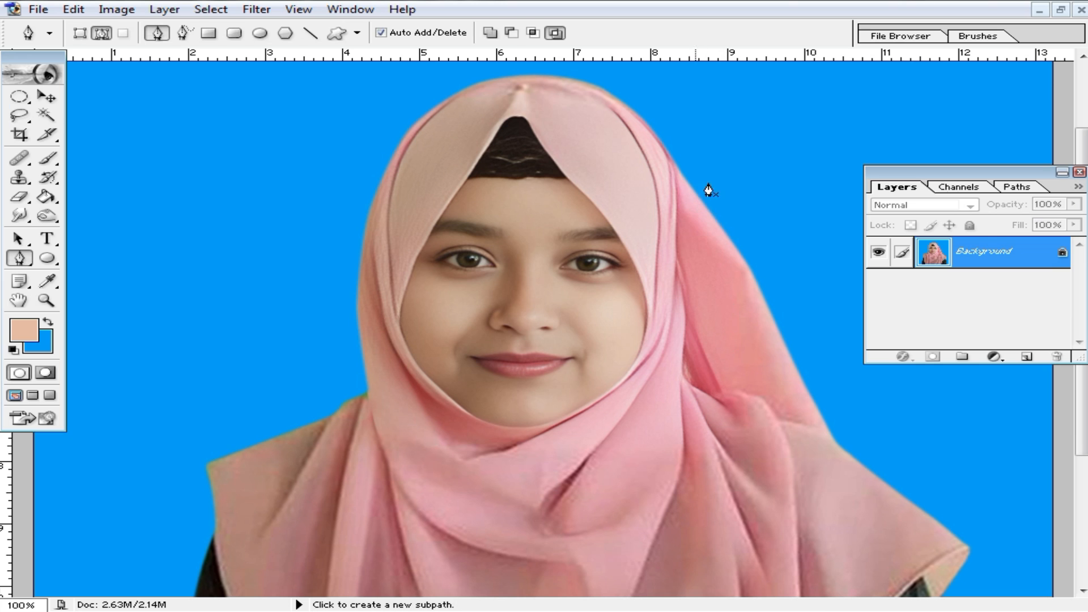
left_click(678, 100)
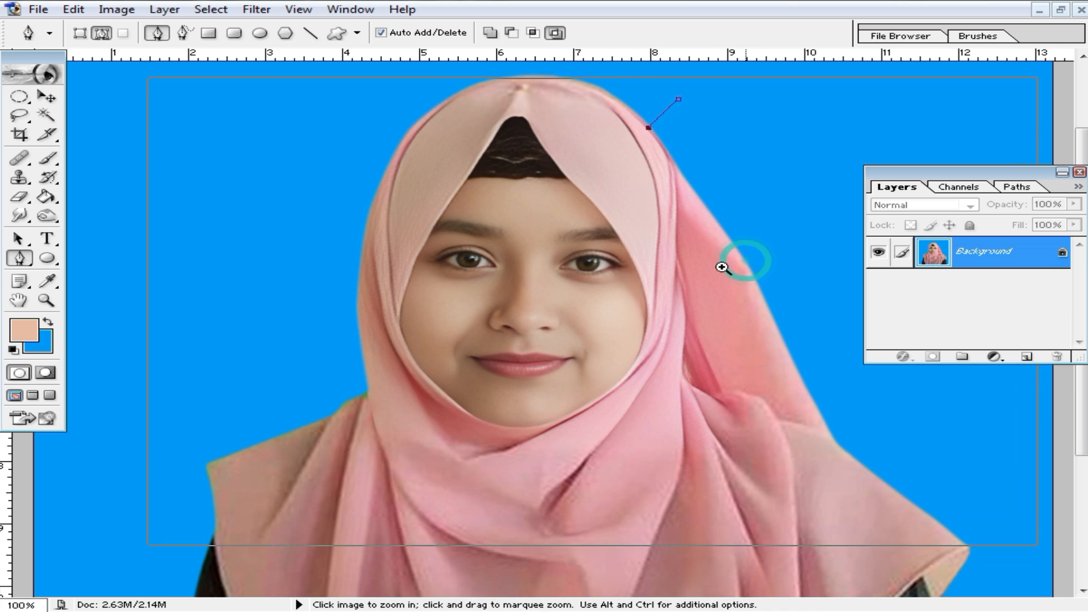
left_click(731, 259, "ctrl")
left_click_drag(454, 219, 523, 301)
key("ctrl+z")
left_click_drag(532, 259, 527, 328)
left_click_drag(551, 456, 571, 359)
mouse_move(568, 417)
left_mouse_down()
mouse_move(574, 371)
mouse_move(570, 402)
left_mouse_up()
- Continue the path along the gathered scarf folds at the base of the hanging flap toward the right shoulder
left_click_drag(624, 434, 692, 436)
left_click(623, 434)
left_click(715, 451)
left_click(735, 471)
left_click_drag(751, 483, 764, 485)
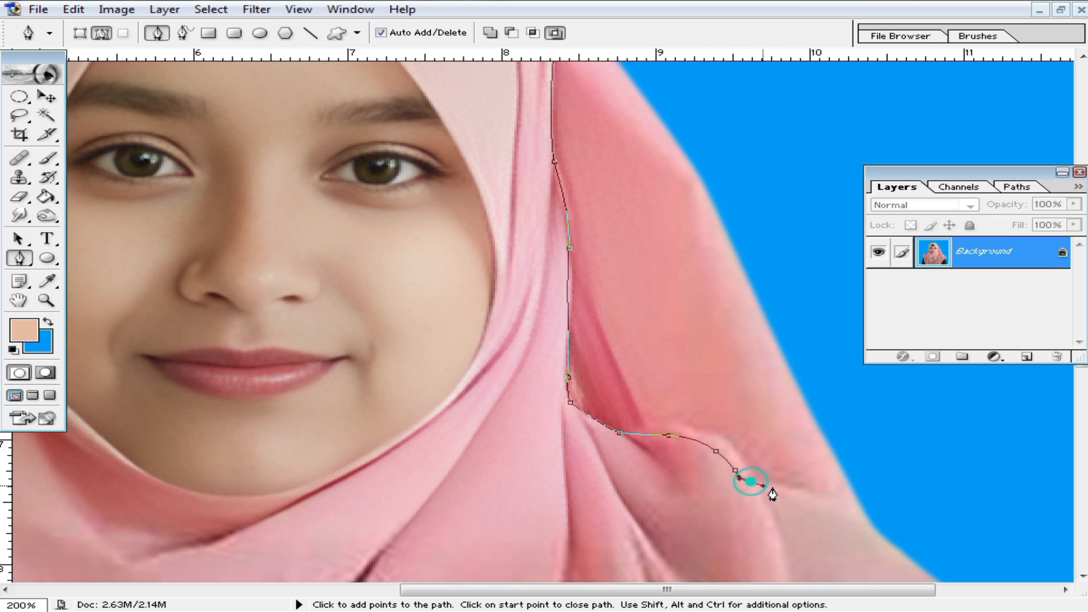
- Extend the path over the shoulder edge and loop it through the blue background to enclose the hanging scarf flap
left_click_drag(877, 526, 822, 464)
left_click(766, 435)
left_click_drag(866, 413, 852, 378)
left_click(762, 241, "alt")
left_click(758, 236, "alt")
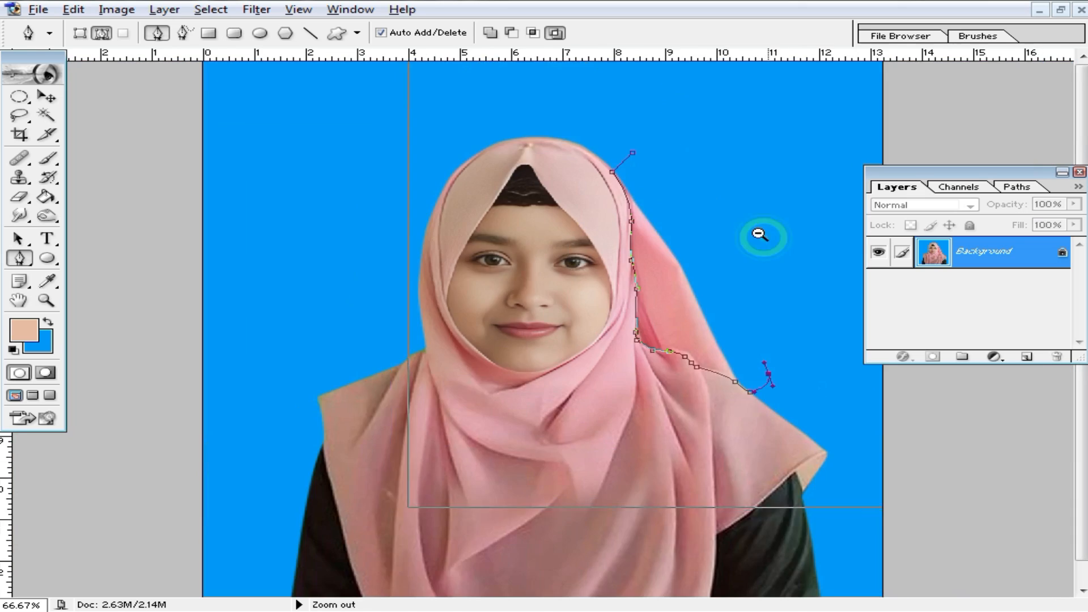
left_click(758, 236, "alt")
left_click_drag(765, 180, 756, 178)
left_click(621, 190)
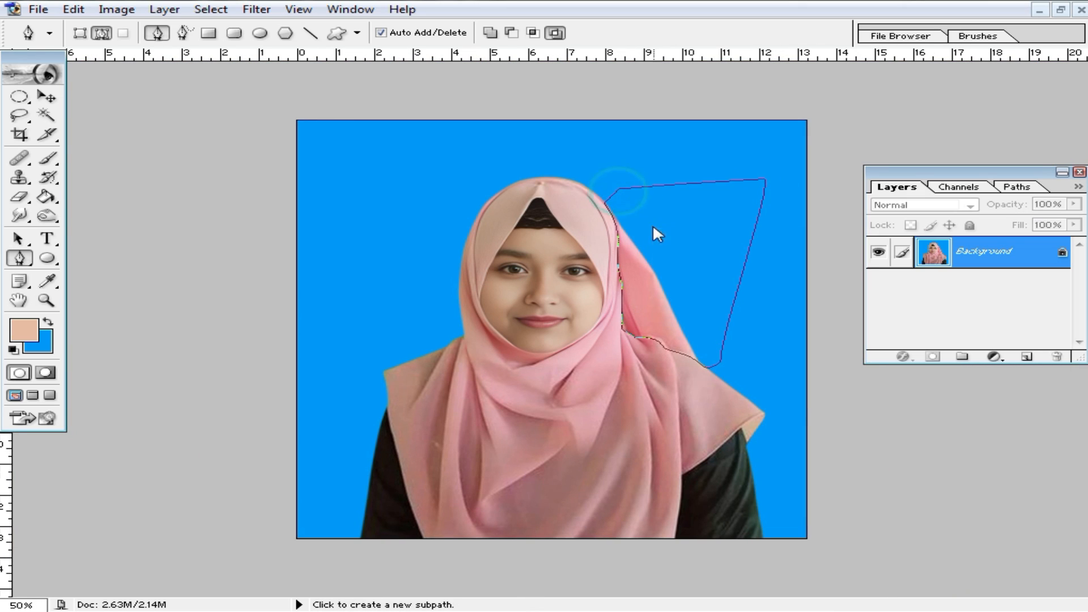
- Convert the closed path into a selection, clear the enclosed scarf flap to blue, and deselect
right_click(656, 233)
left_click(753, 315)
left_click(873, 258)
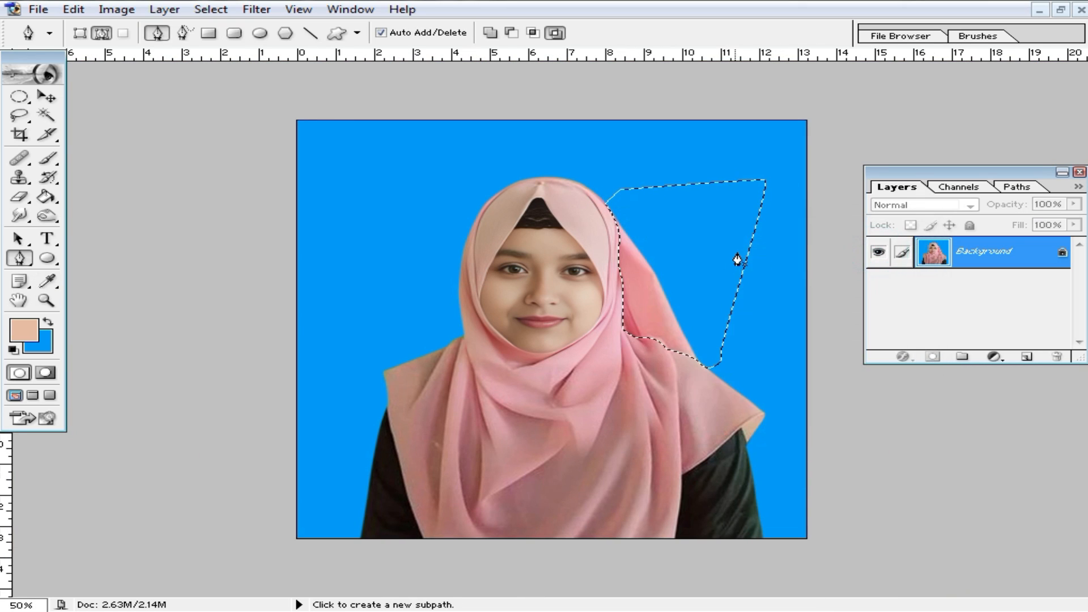
left_click(18, 96)
left_click(504, 365)
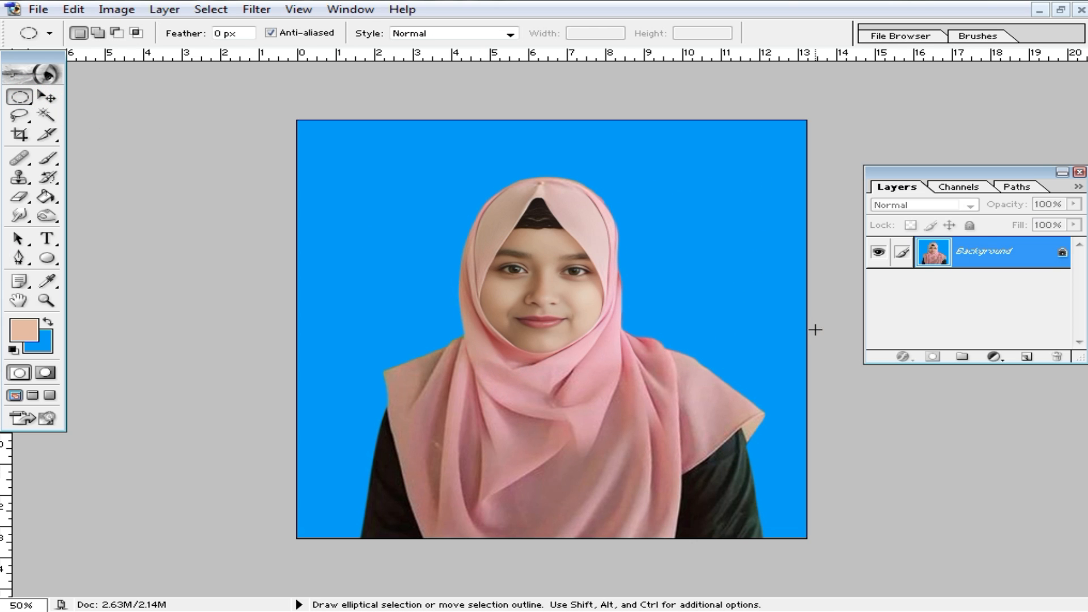
- Inspect the recut headscarf and shoulder edges up close, and fit the whole portrait in view
left_click(584, 306, "ctrl")
left_click(611, 321, "ctrl")
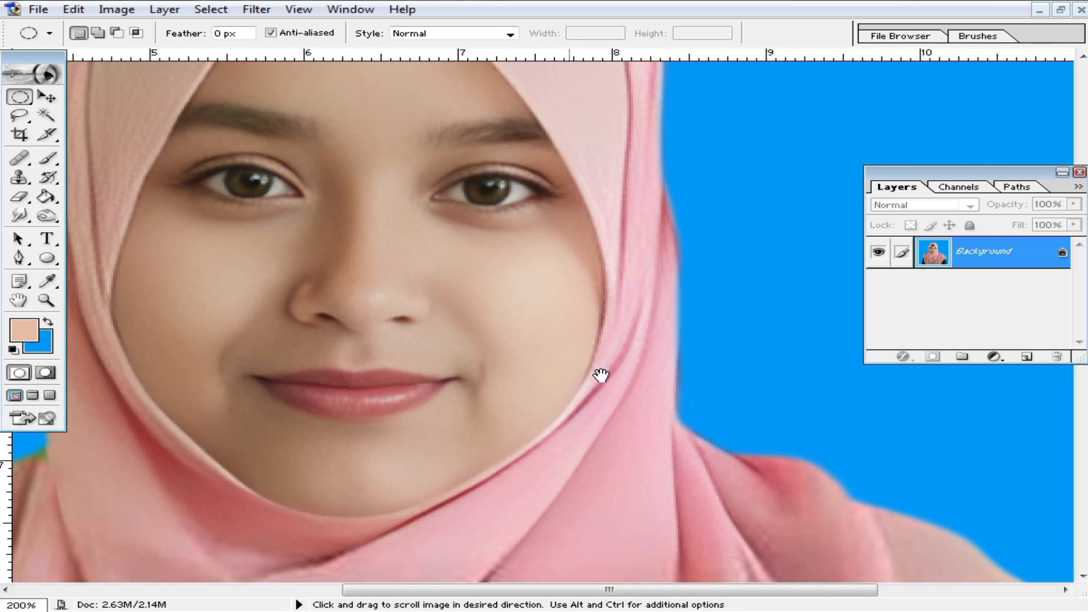
left_click_drag(601, 375, 673, 361)
left_click(667, 328, "alt")
left_click(667, 328, "alt")
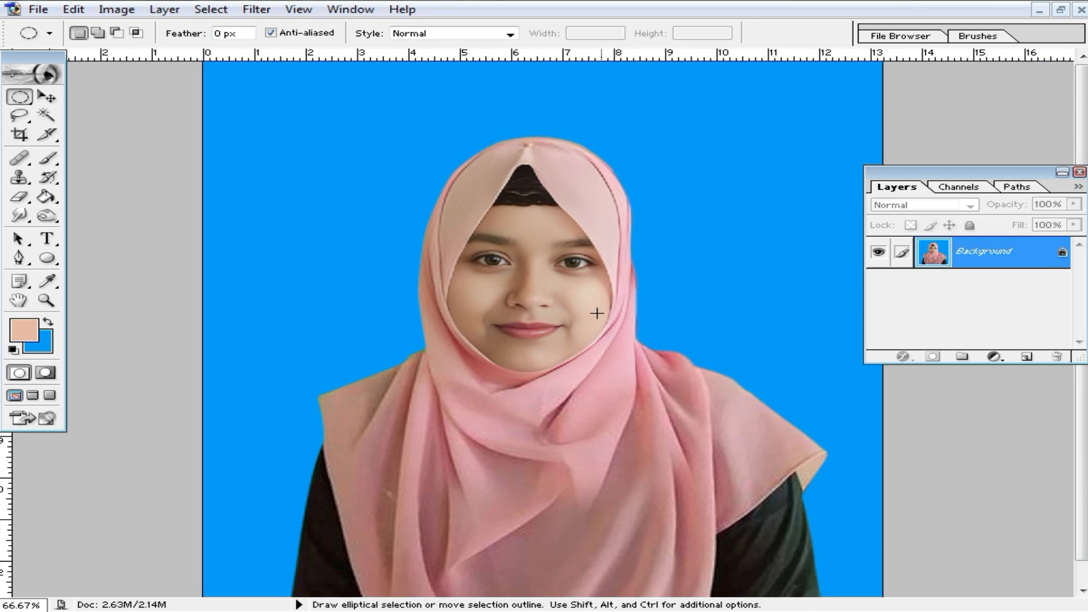
left_click(589, 368, "alt")
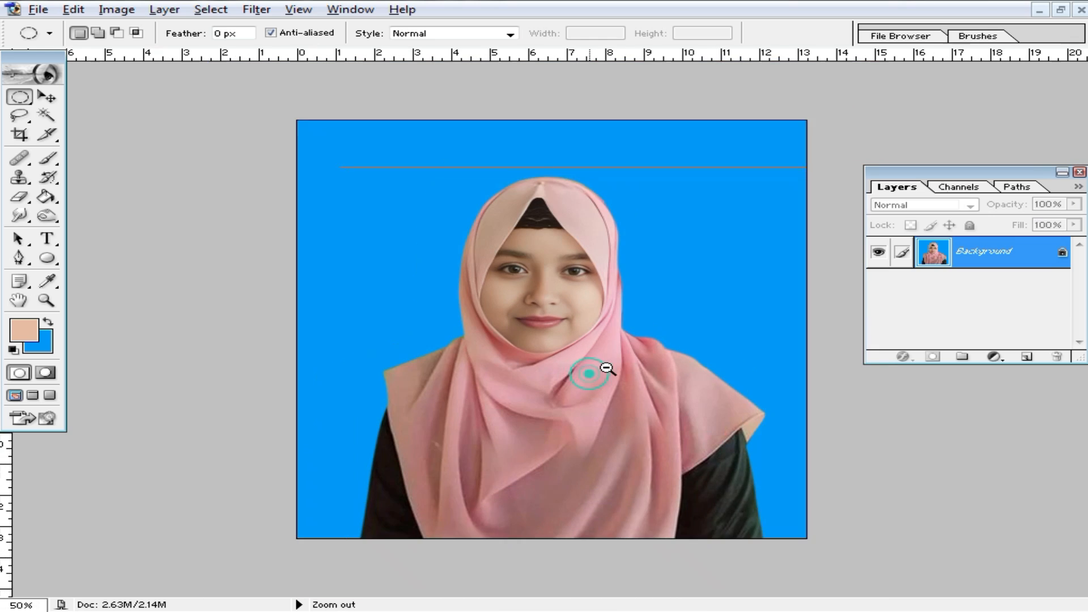
key("ctrl+0")
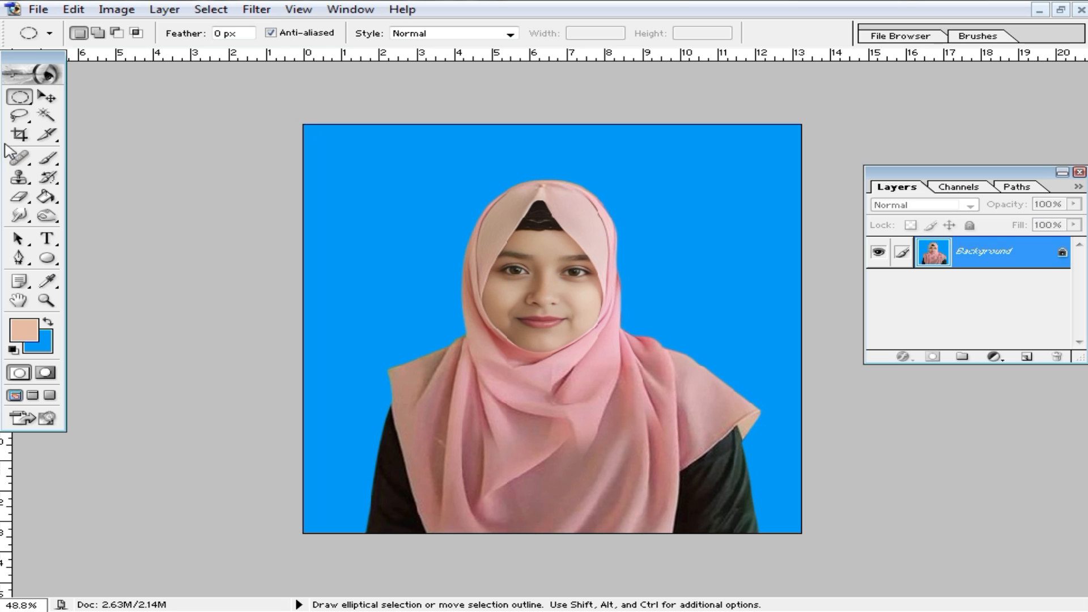
- Crop the portrait around the head and upper shoulders using the 1.6 × 2 in, 300 pixels/inch crop preset
left_click(20, 134)
left_click(50, 33)
left_click(120, 75)
left_click_drag(395, 179, 692, 479)
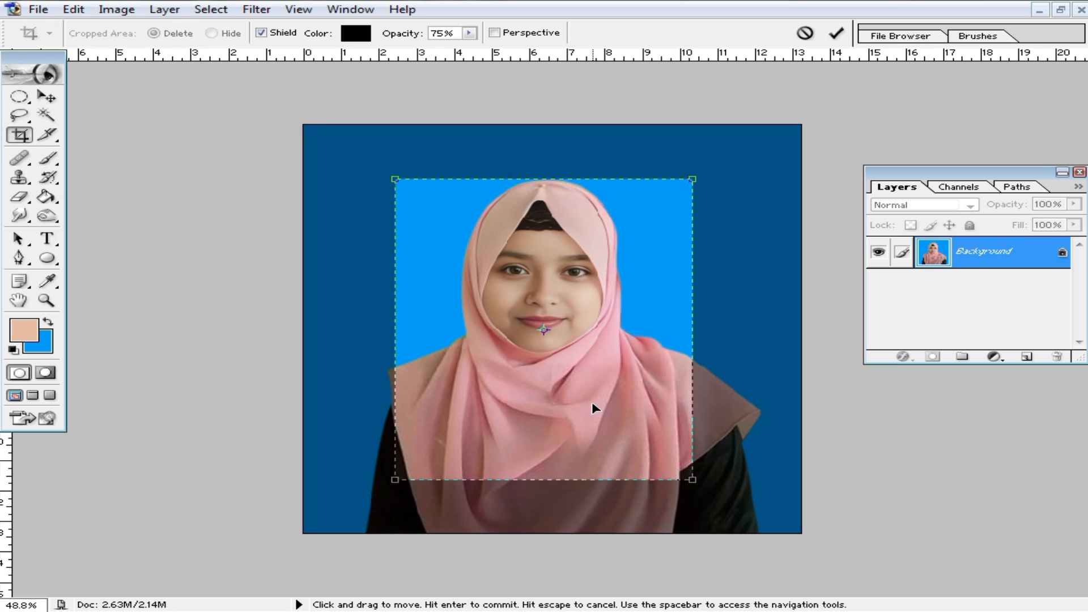
key("Return")
key("ctrl+0")
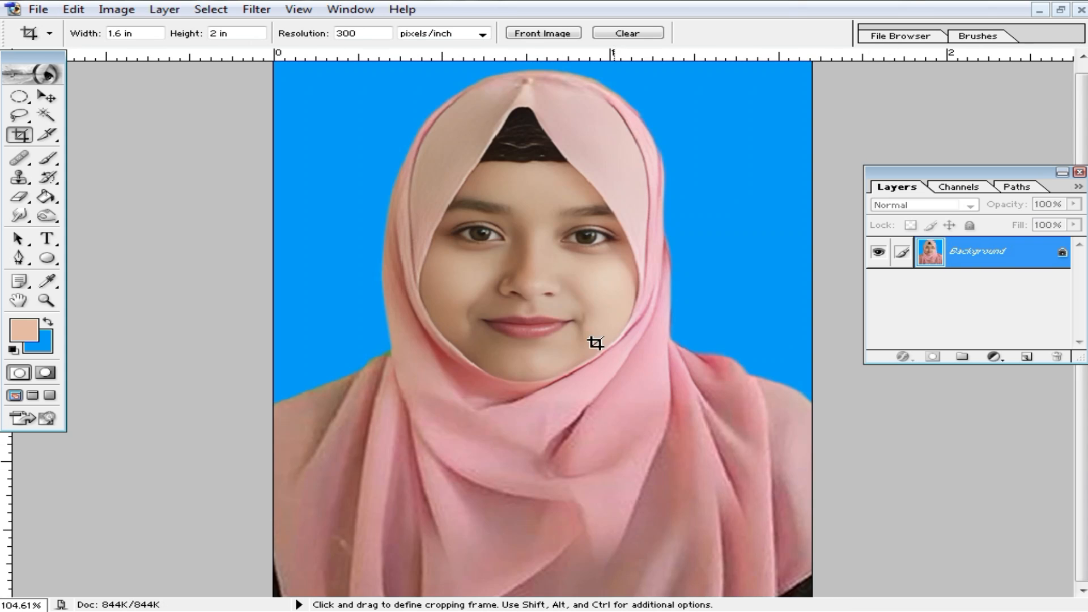
- Apply Color Balance to the portrait's highlights with color levels -36, 0, +1 and luminosity preserved
left_click(534, 290, "ctrl")
left_click(536, 291, "ctrl")
left_click(561, 352, "ctrl")
left_click_drag(561, 351, 585, 302)
left_click(597, 344, "alt")
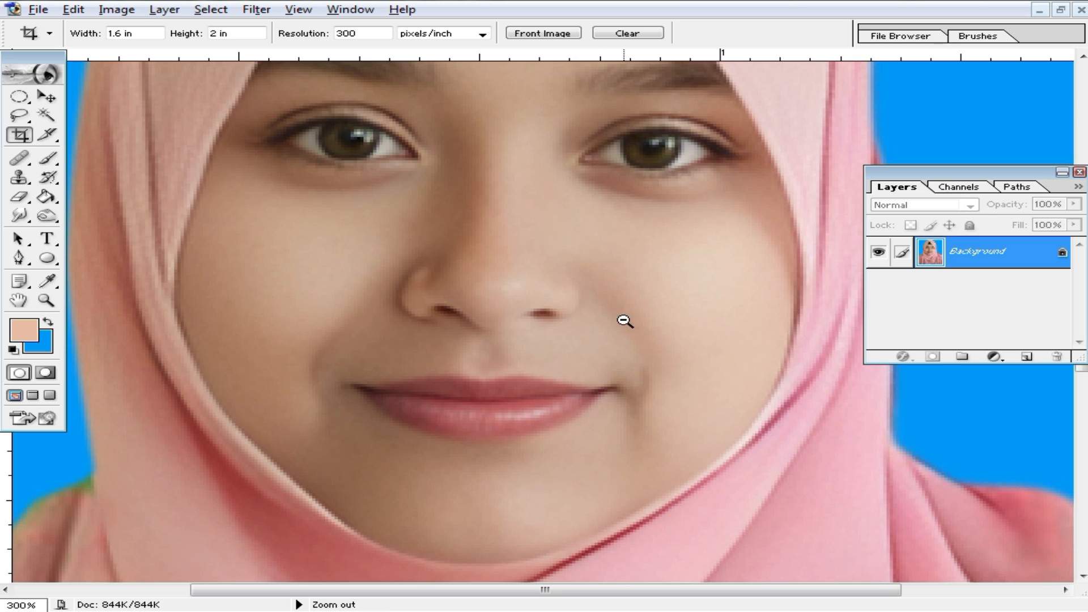
left_click(492, 291, "alt")
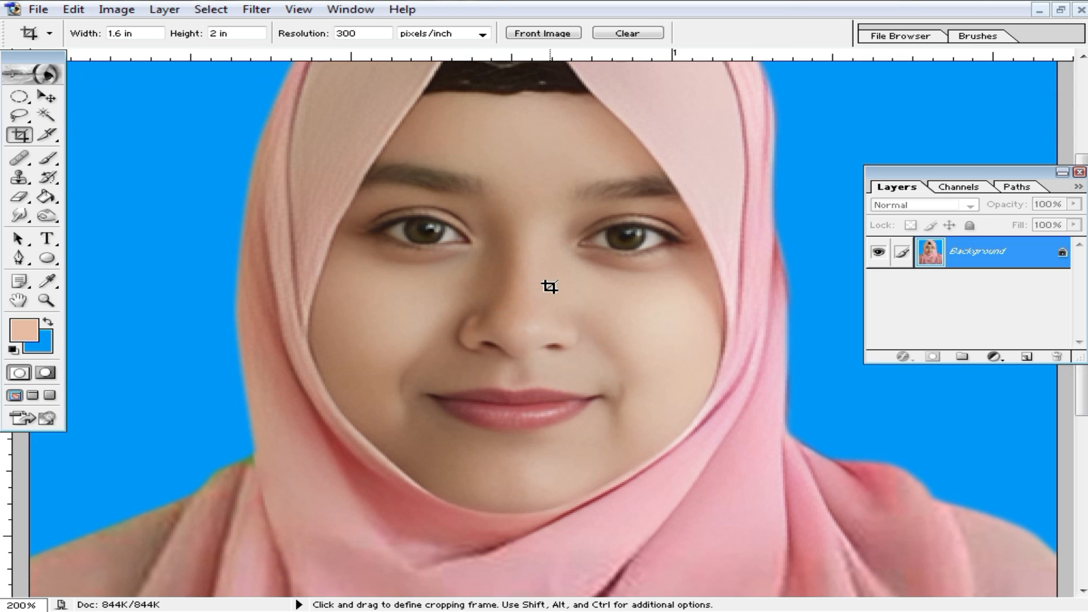
key("ctrl")
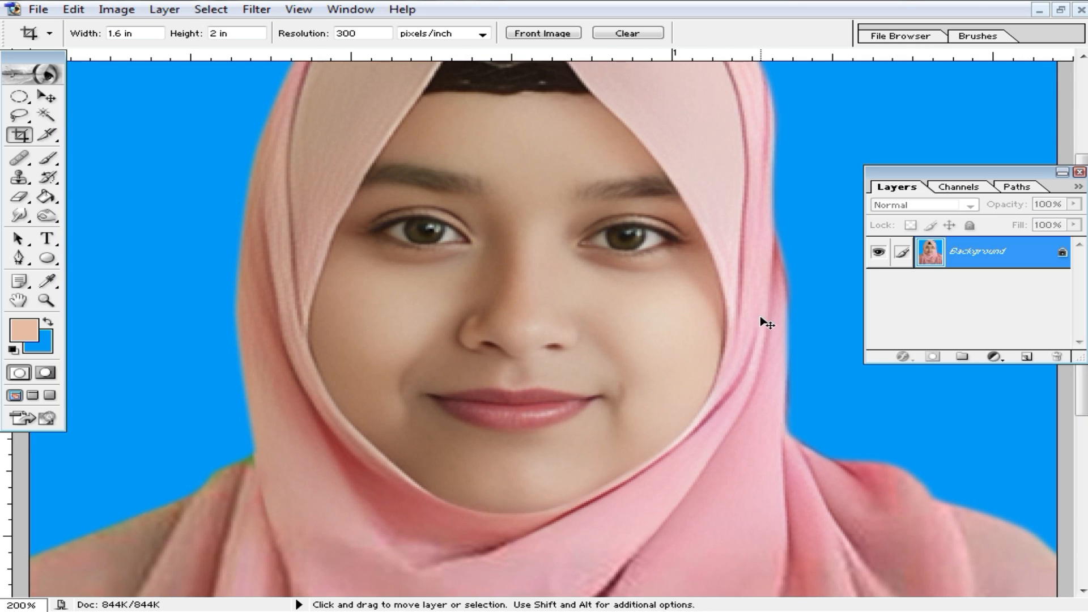
key("ctrl+b")
left_click(736, 398)
mouse_move(734, 342)
left_mouse_down()
mouse_move(715, 347)
mouse_move(753, 345)
mouse_move(735, 344)
left_mouse_up()
left_click_drag(732, 306, 700, 307)
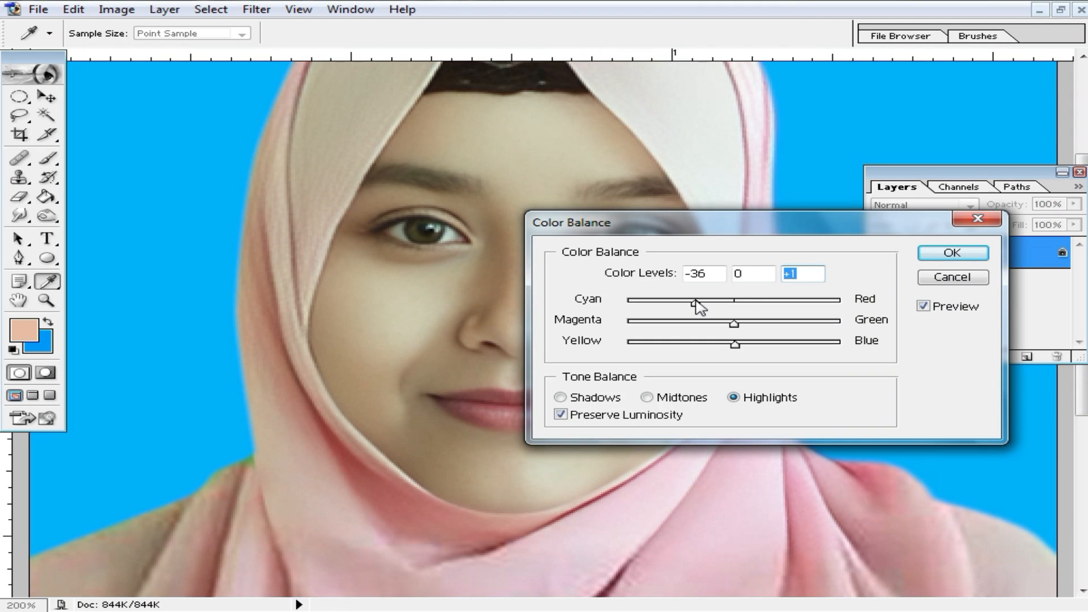
left_click(980, 250)
- Brighten the portrait and add contrast with Levels, using RGB input levels 26, 1.22 and 238
key("ctrl+minus")
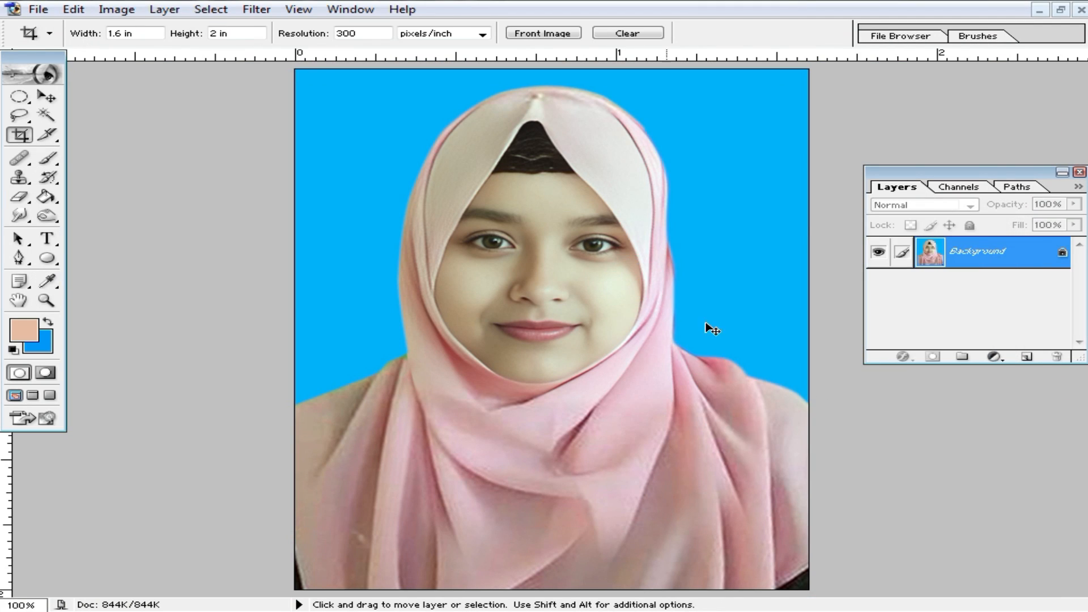
key("ctrl+l")
left_click_drag(935, 403, 917, 402)
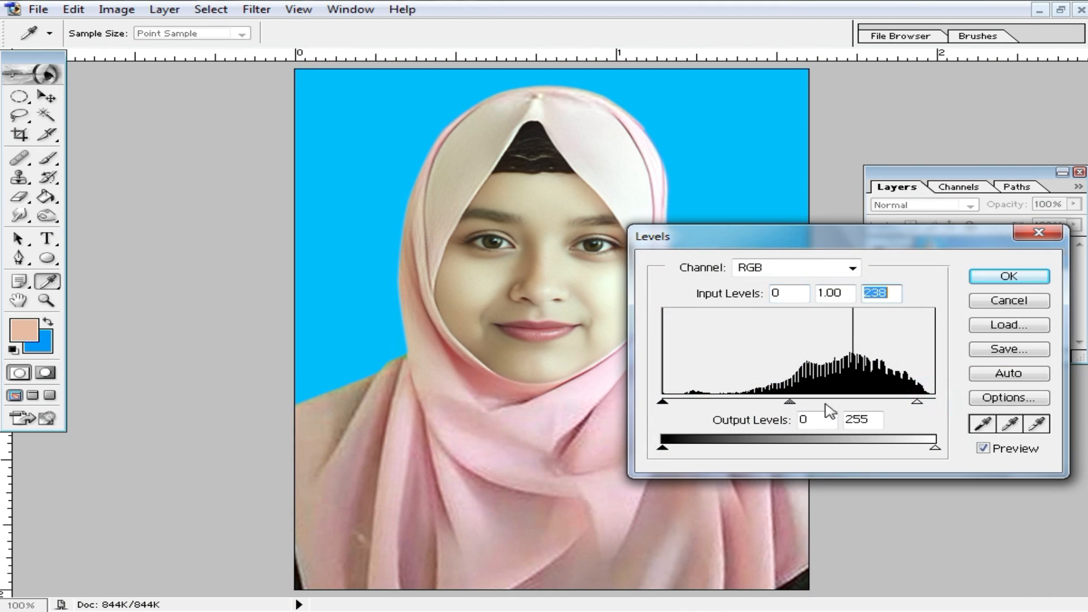
left_click_drag(789, 402, 771, 403)
left_click_drag(666, 402, 691, 403)
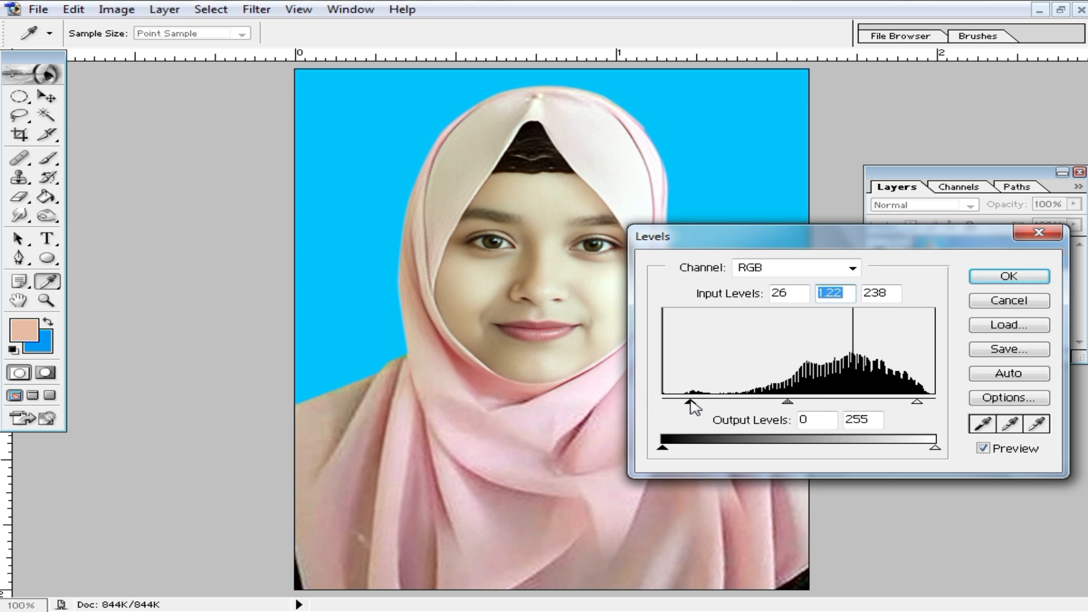
left_click(990, 278)
key("c")
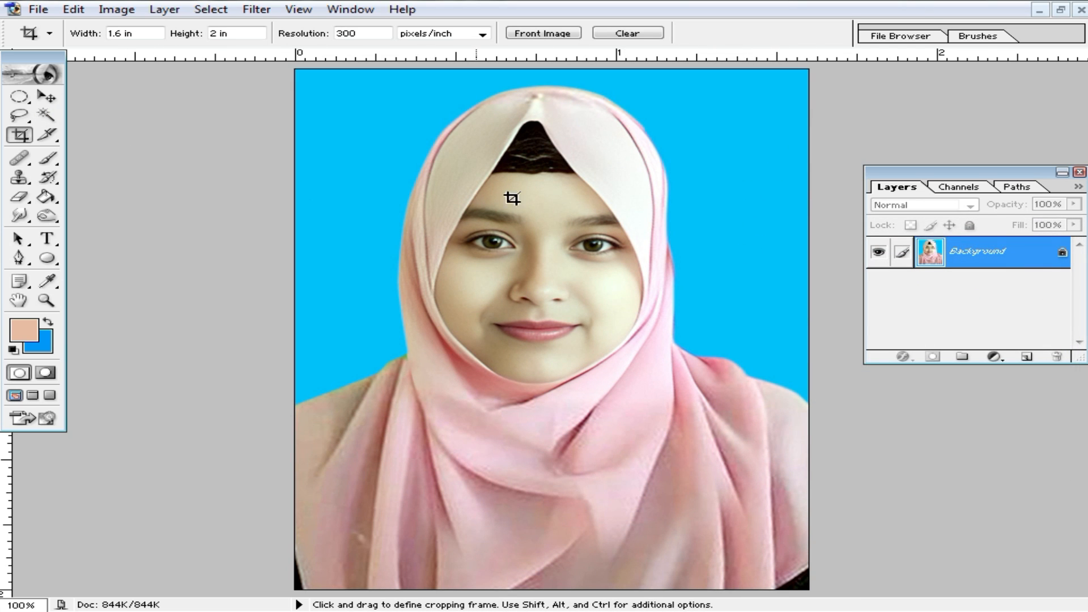
- Deepen the portrait's cyans with a Selective Color adjustment, setting their Black amount to +100%
left_click(117, 11)
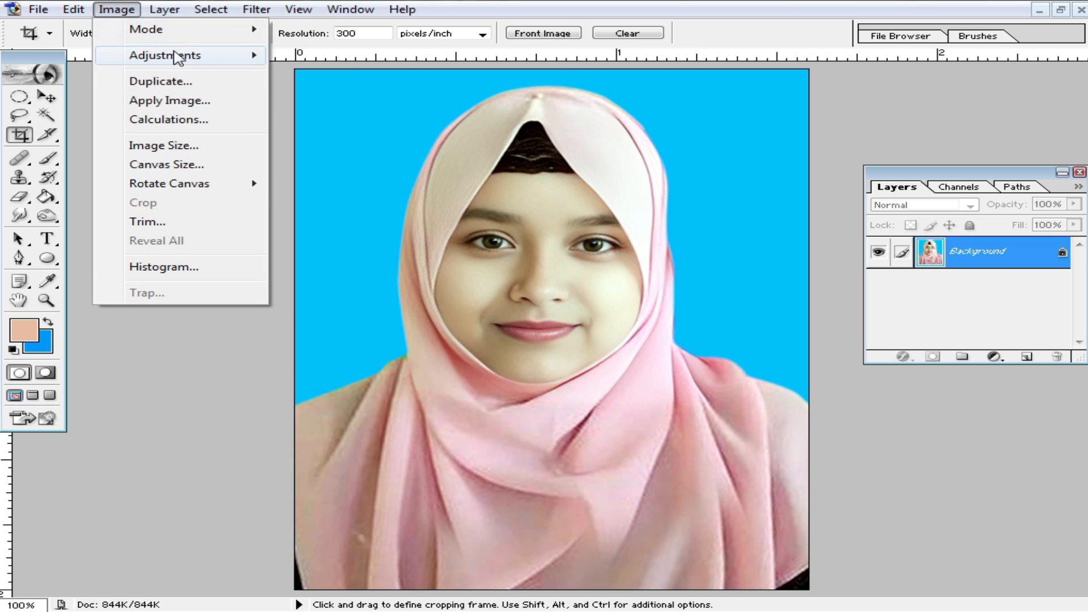
mouse_move(176, 55)
left_click(464, 252)
left_click(876, 289)
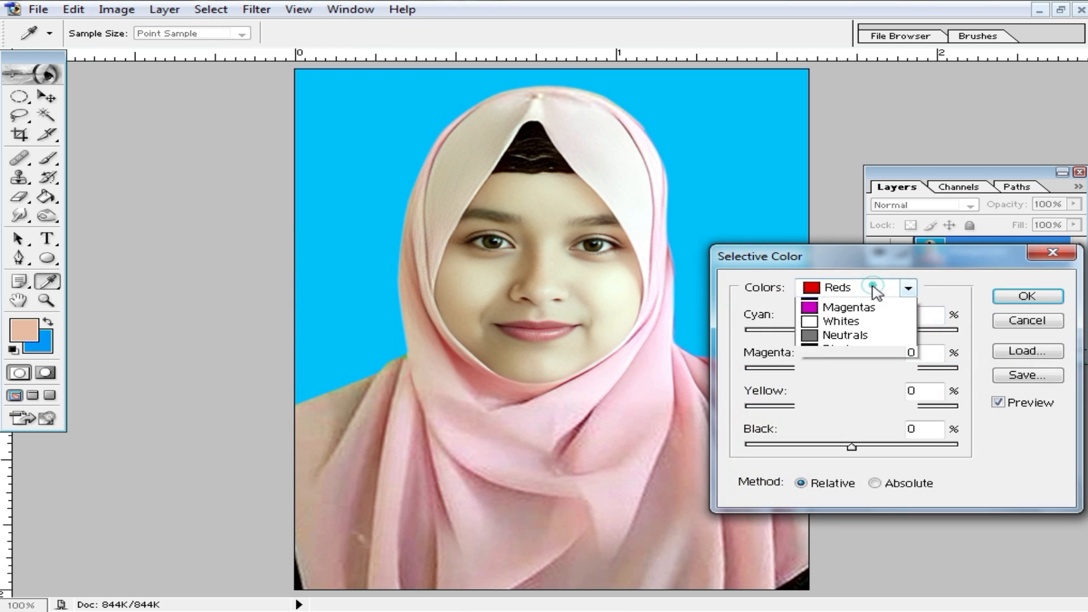
left_click(864, 348)
left_click_drag(851, 446, 1071, 453)
- Set the Black amount of the blues to +100% in Selective Color and apply the adjustment
left_click(892, 289)
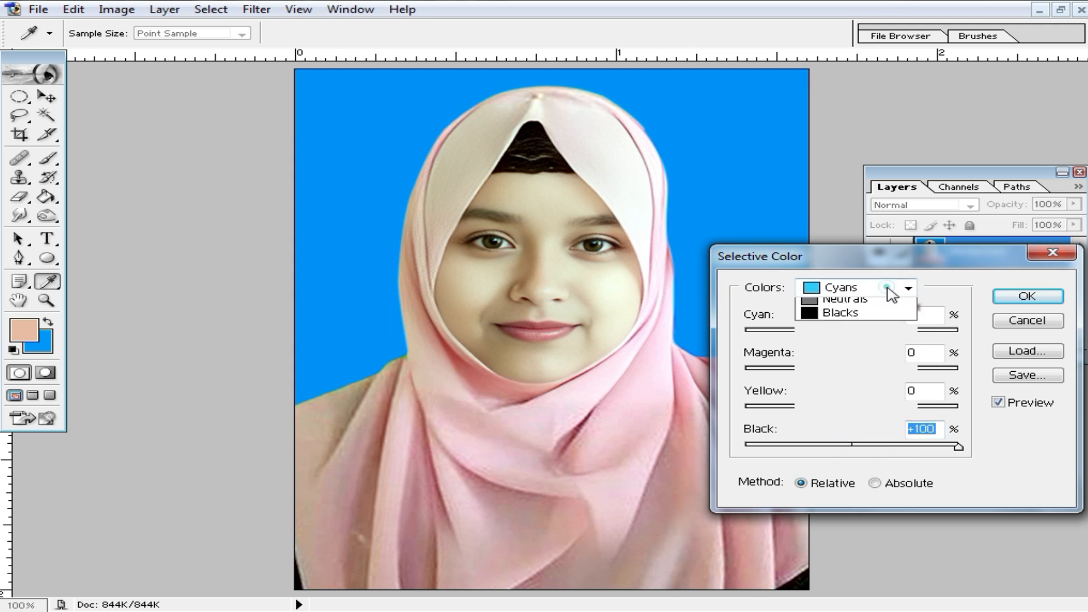
left_click(850, 360)
left_click_drag(852, 446, 982, 460)
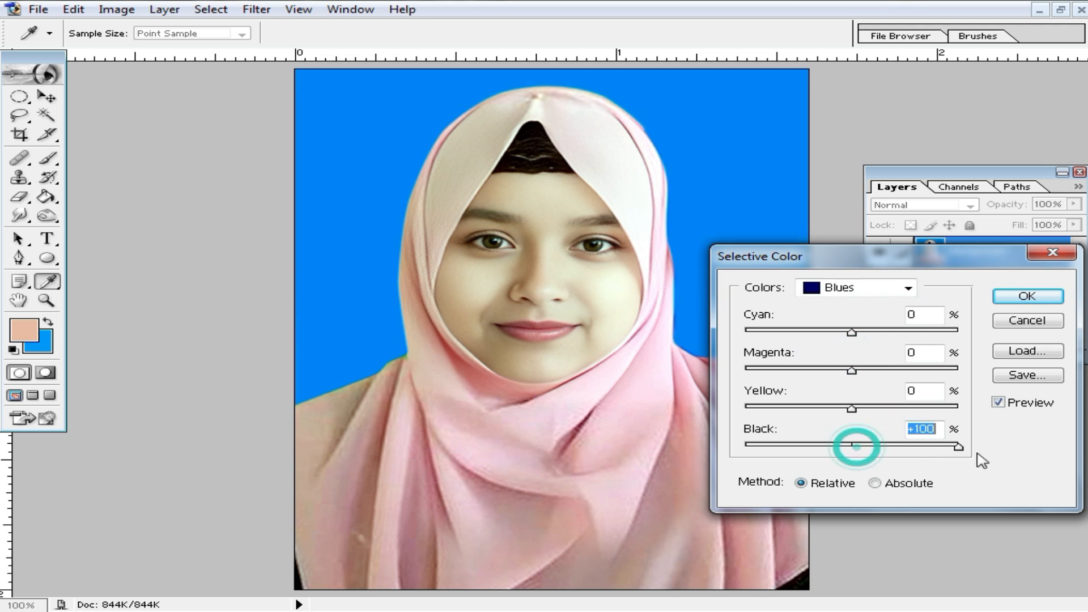
left_click(1026, 296)
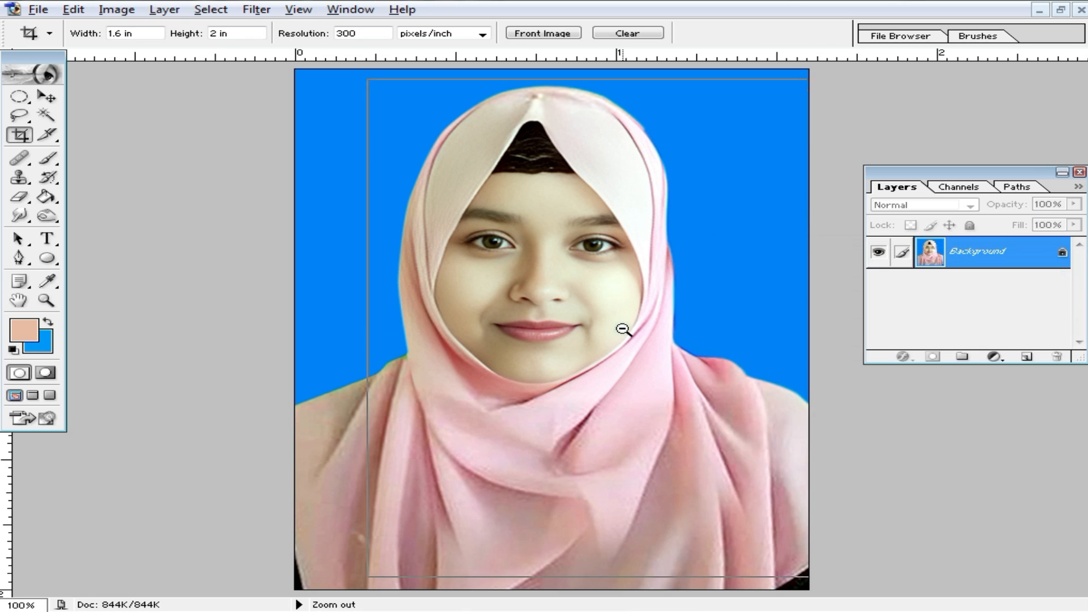
left_click(616, 343, "alt")
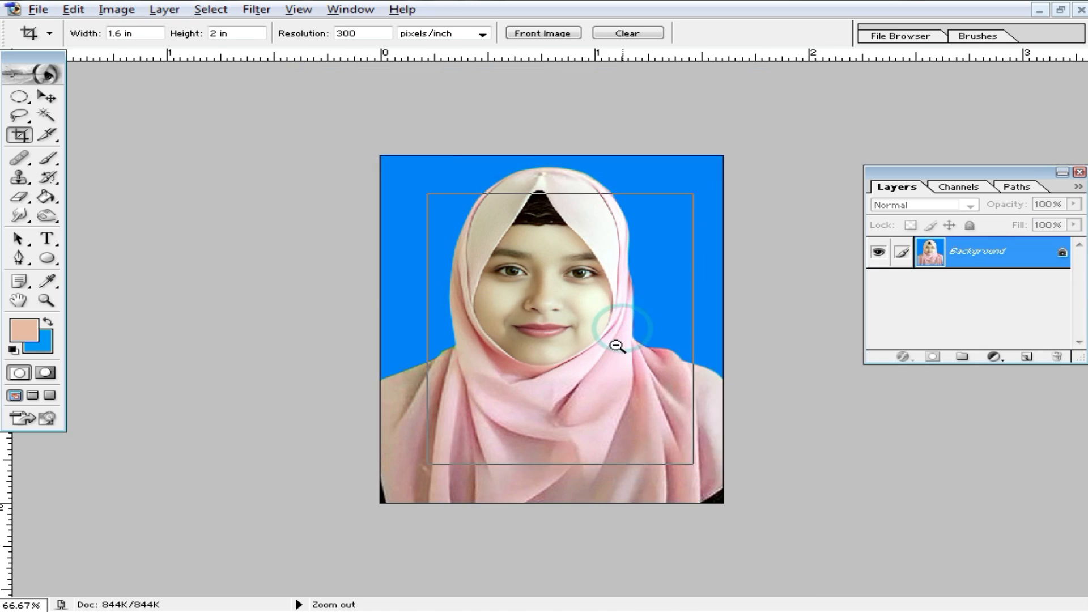
scroll(662, 336, "up", 7)
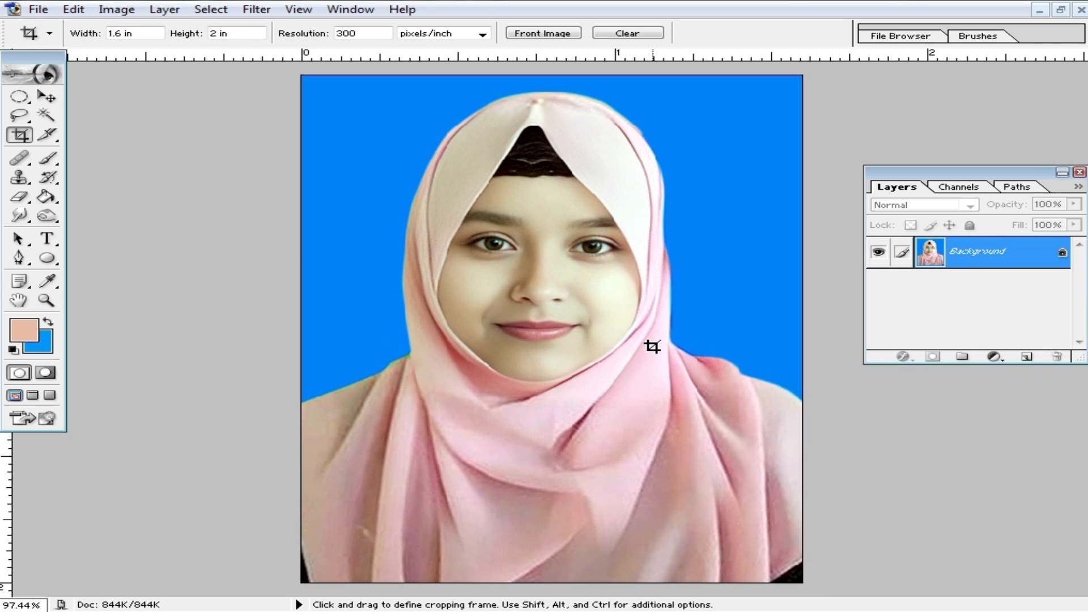